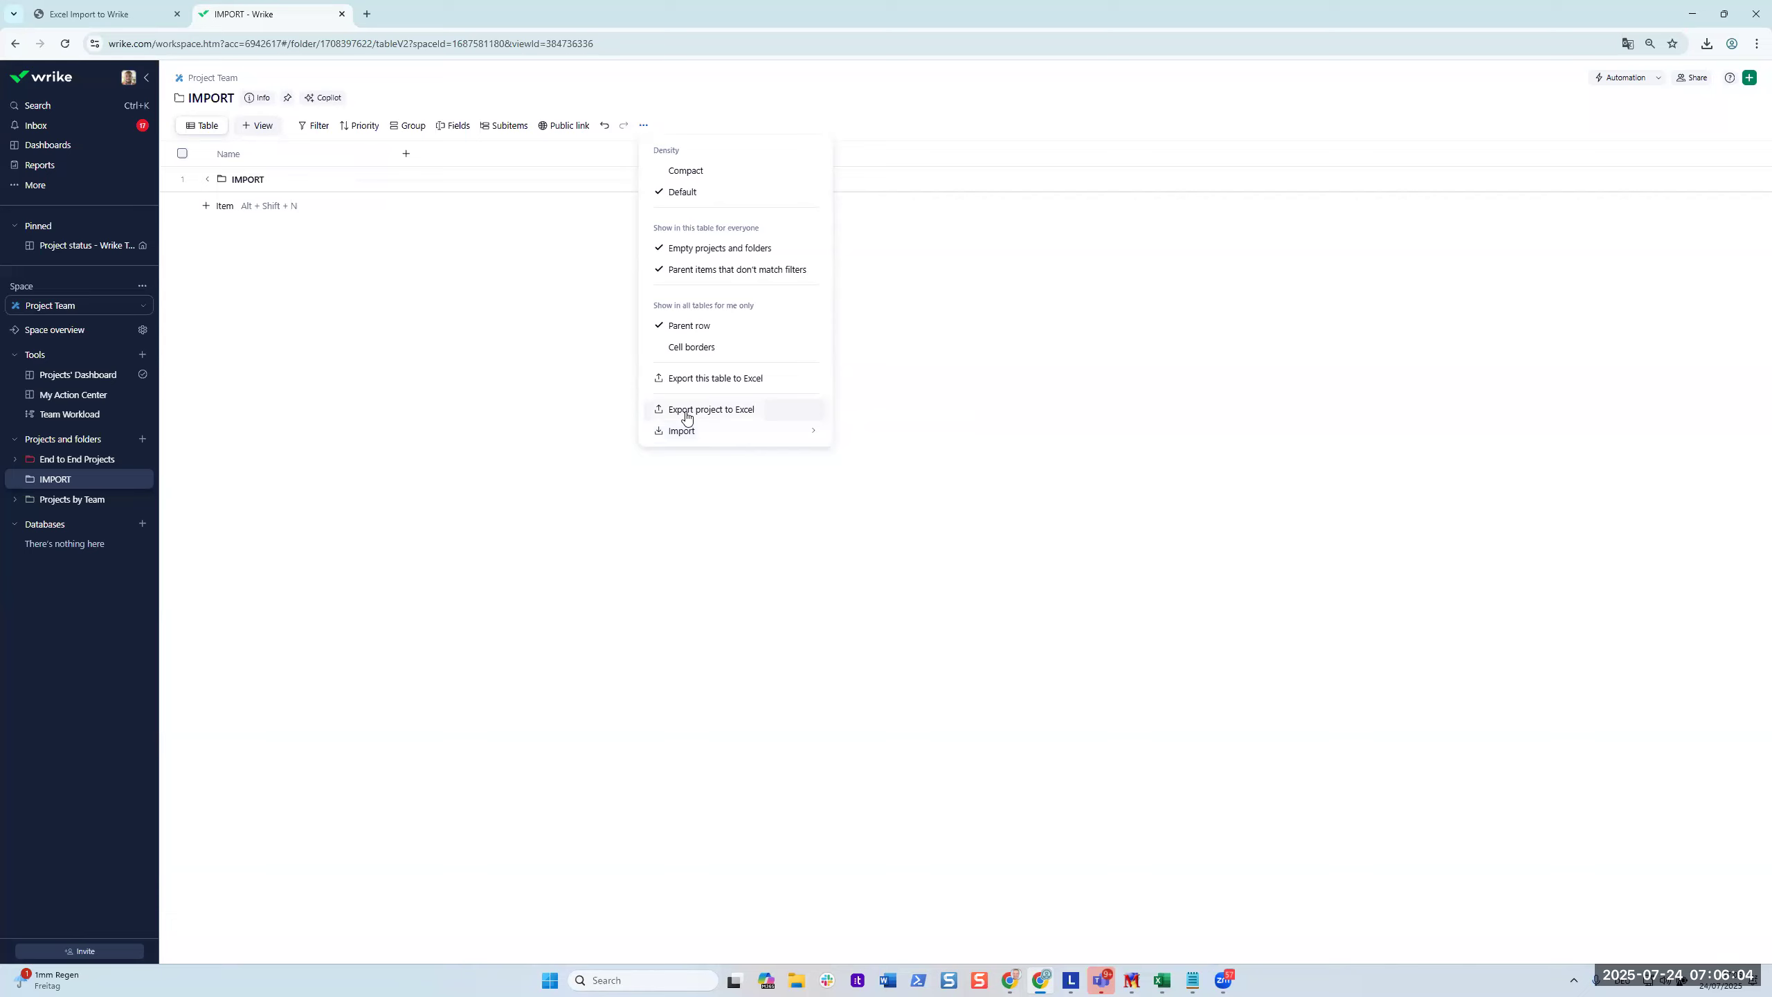
# Review the table's Import options, dismiss them, and bring up the account menu.
pyautogui.moveTo(686, 433)
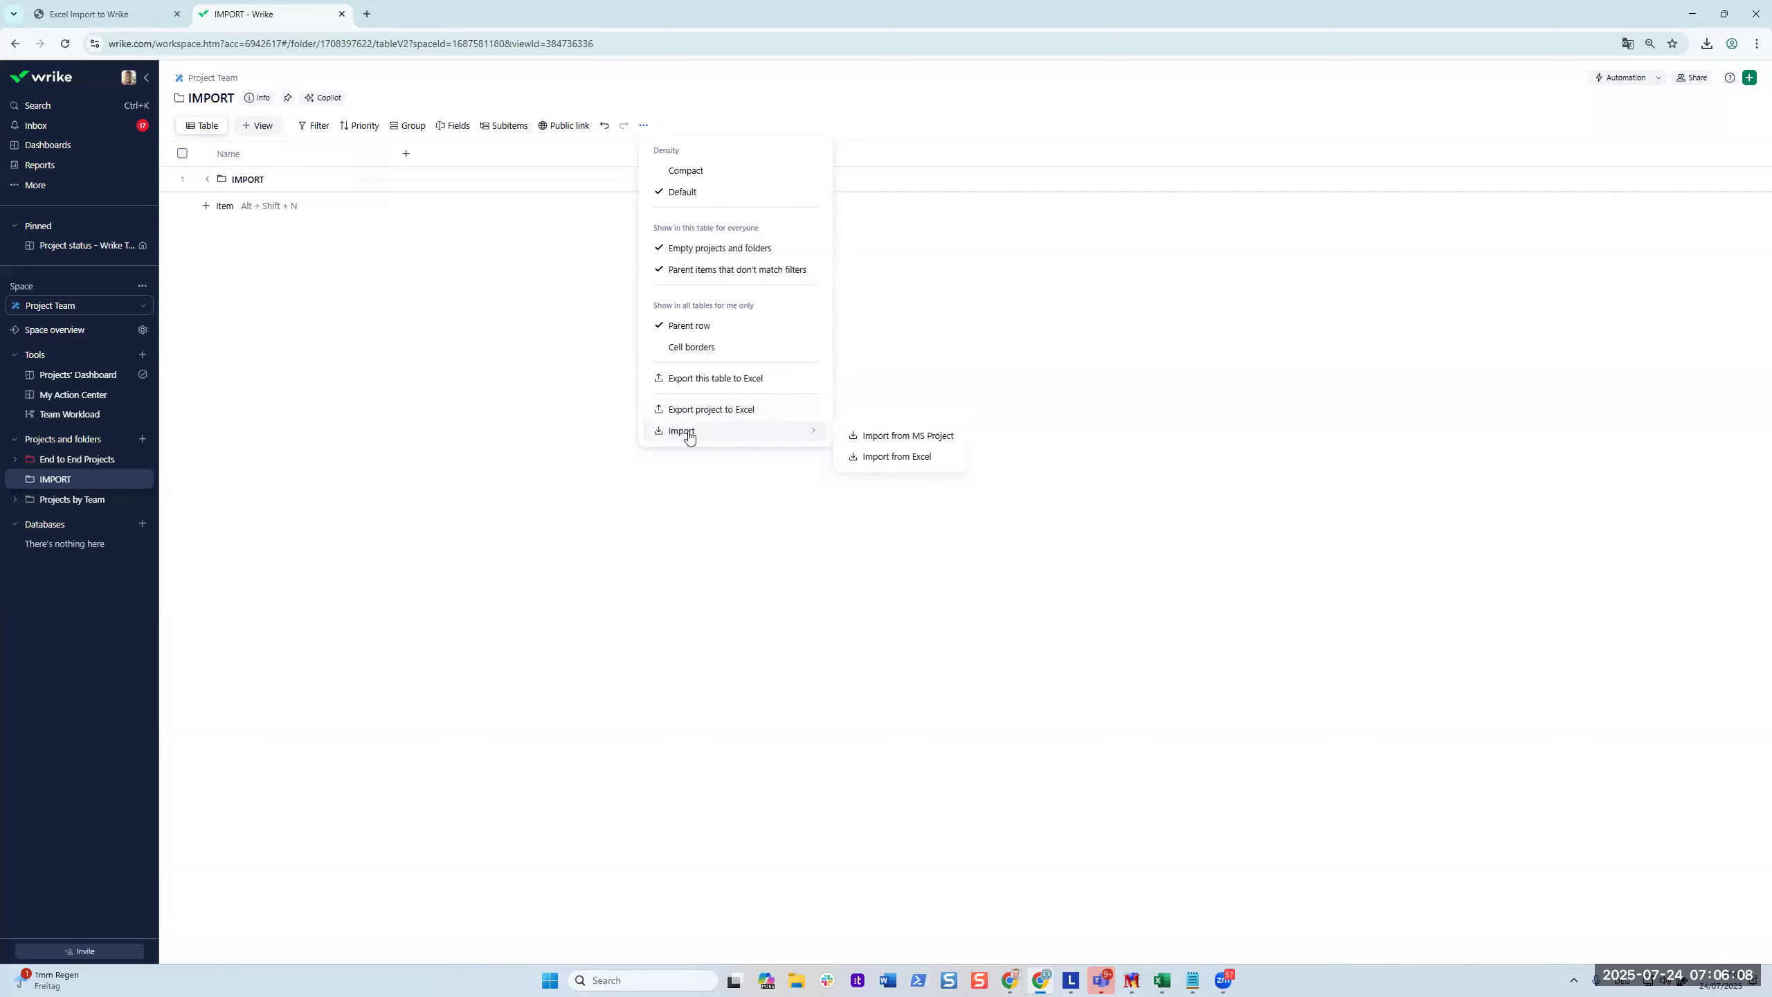
pyautogui.click(268, 364)
pyautogui.click(128, 77)
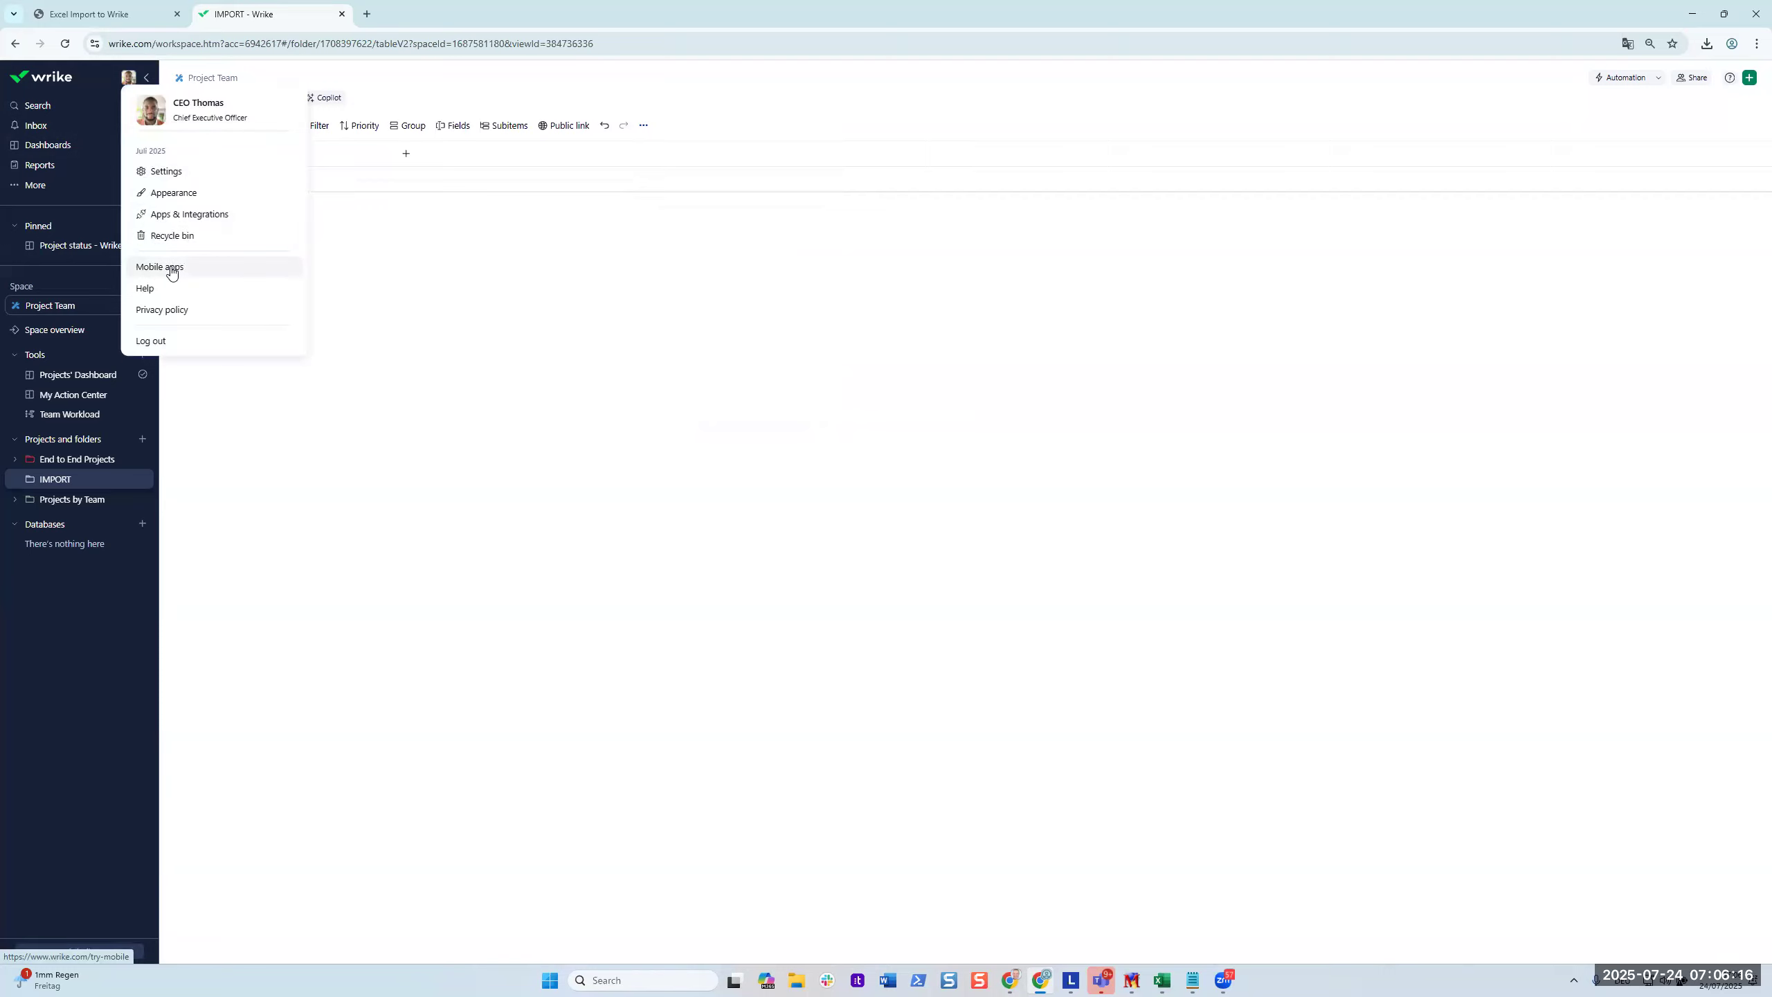
# Visit the Apps & Integrations API page, then return to the Project status - Wrike Training dashboard.
pyautogui.click(209, 214)
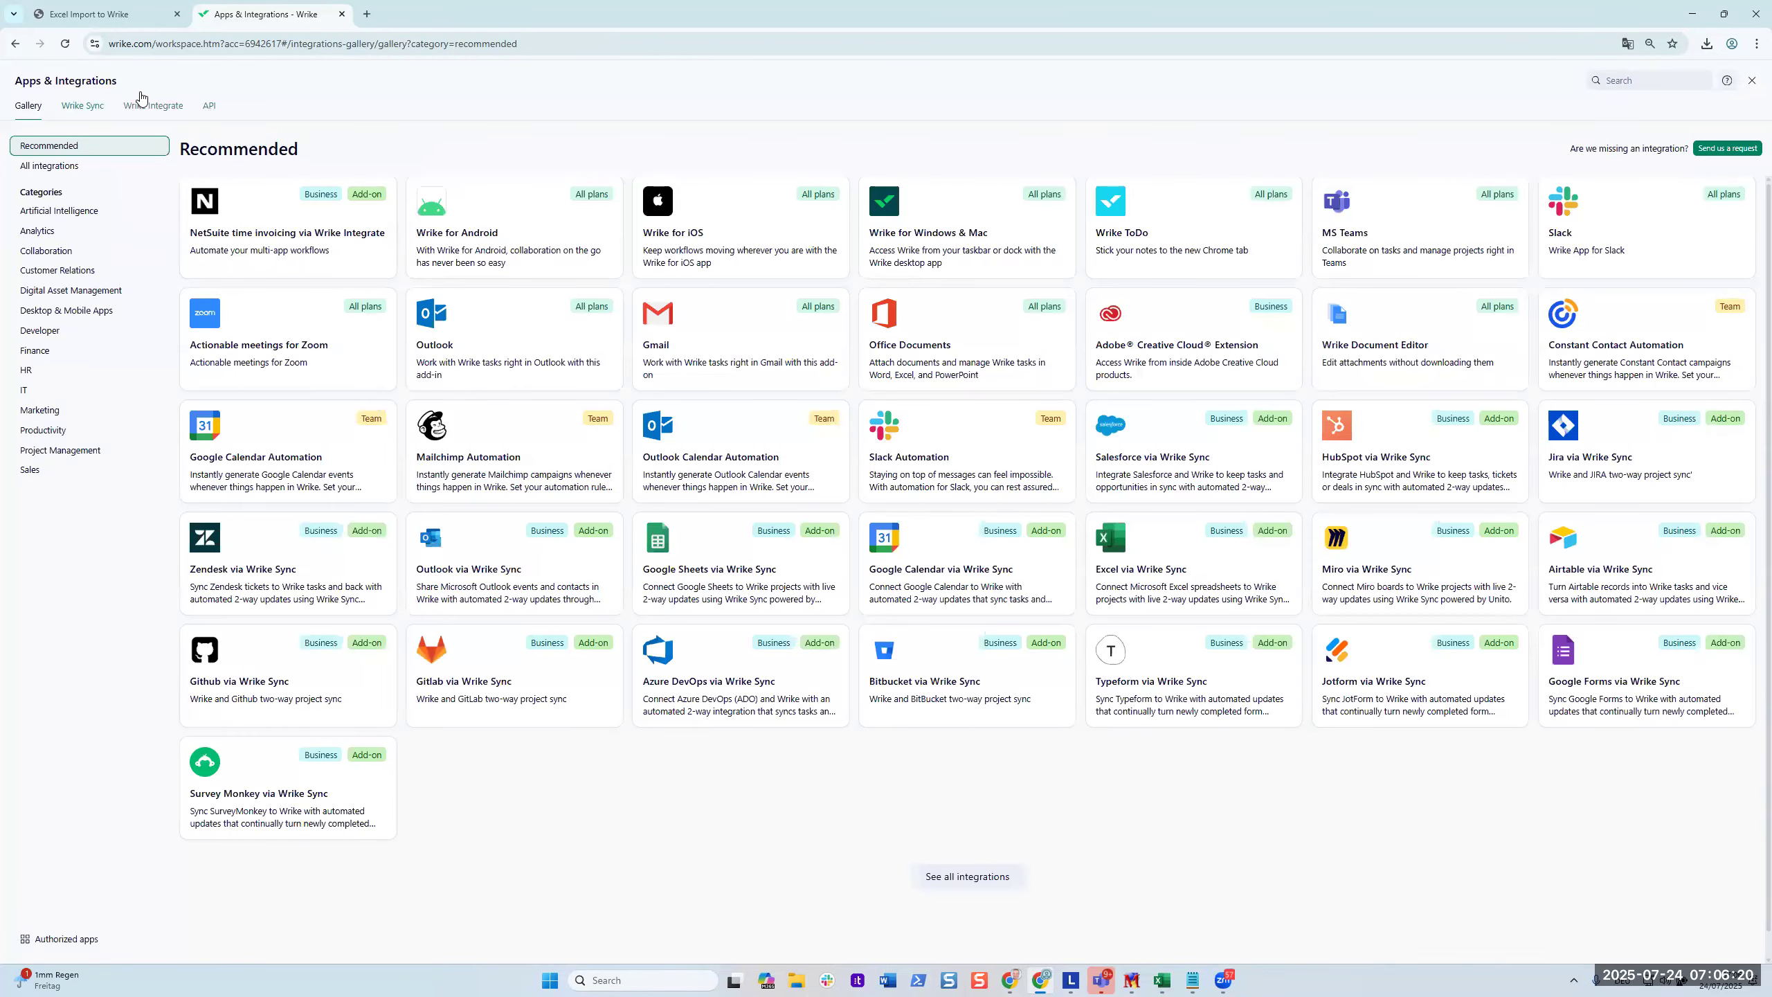
pyautogui.click(209, 107)
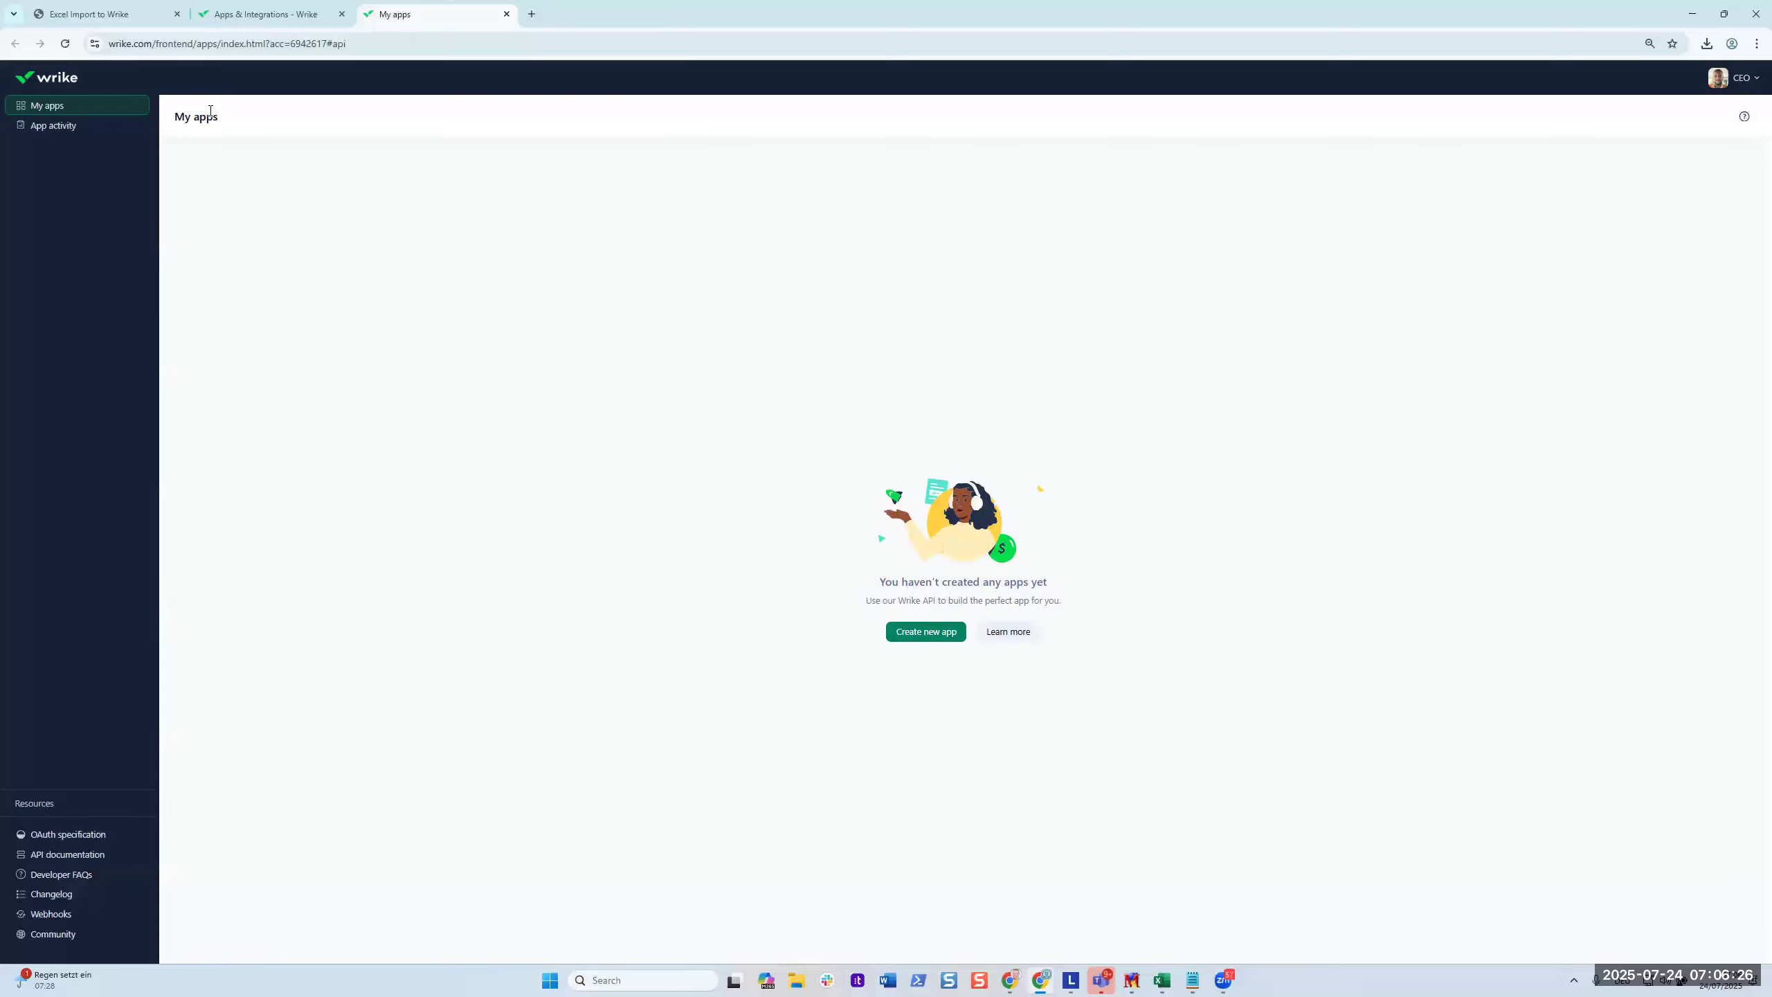
pyautogui.click(50, 79)
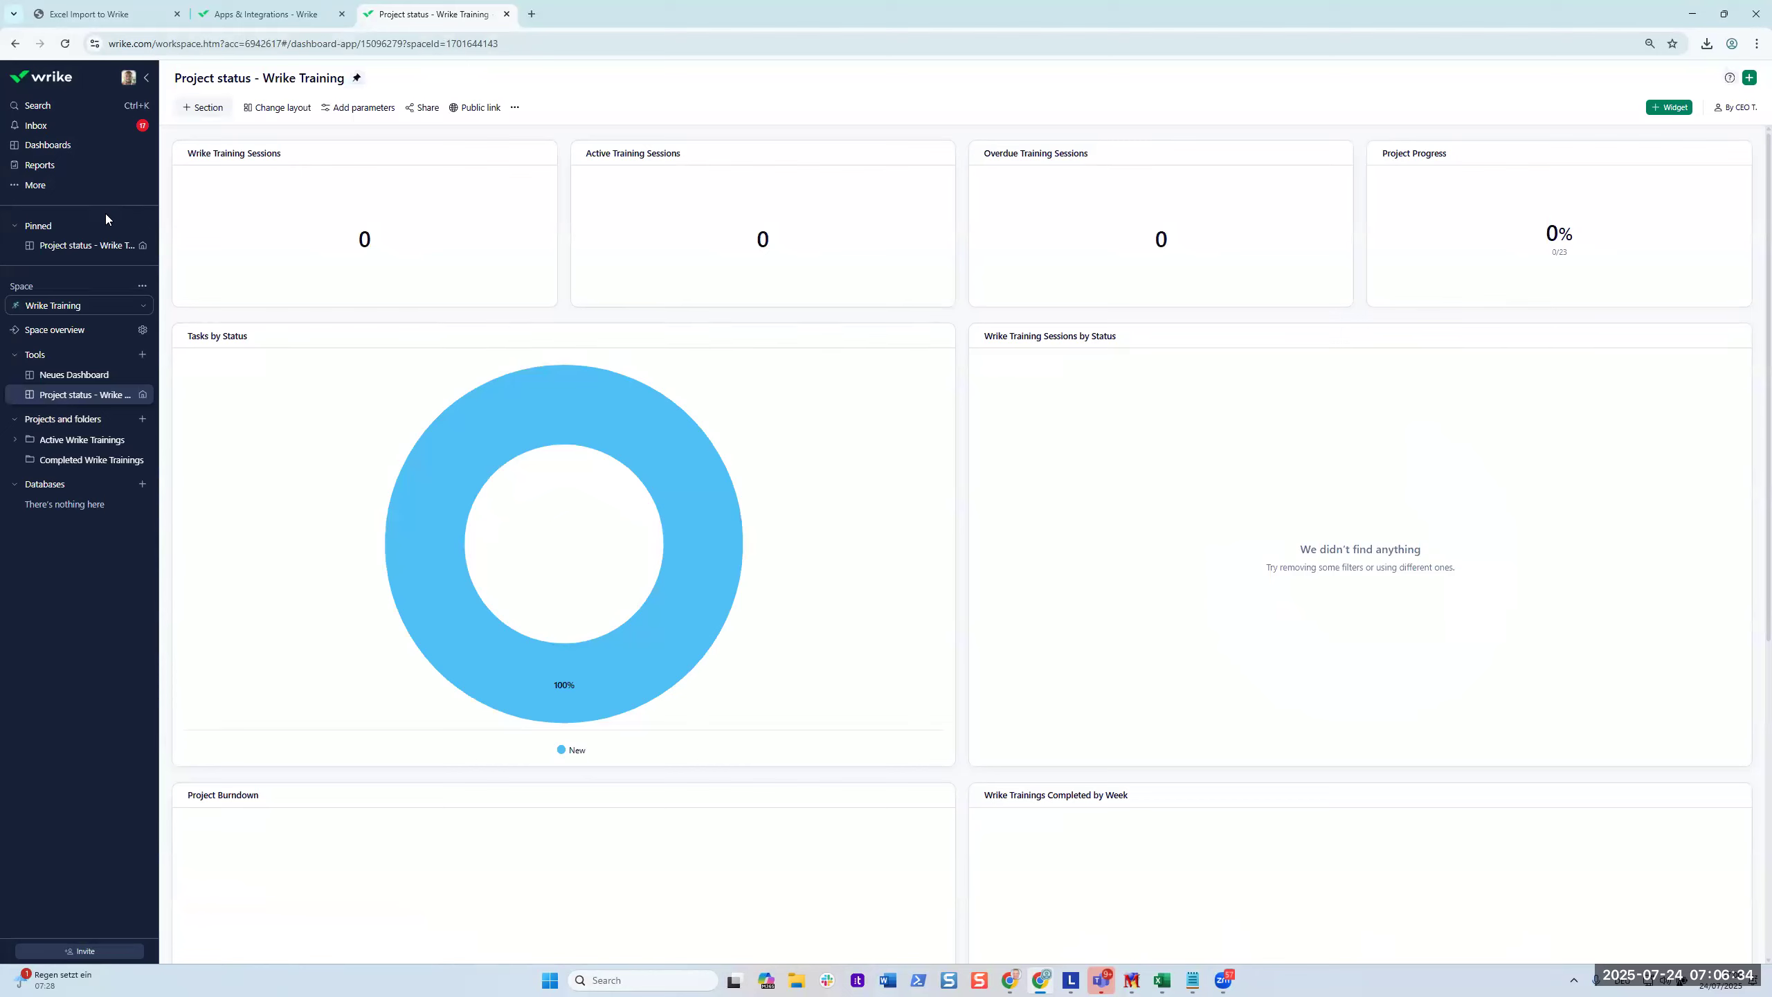
# Switch to the Project Team space and show the IMPORT folder's table.
pyautogui.click(101, 314)
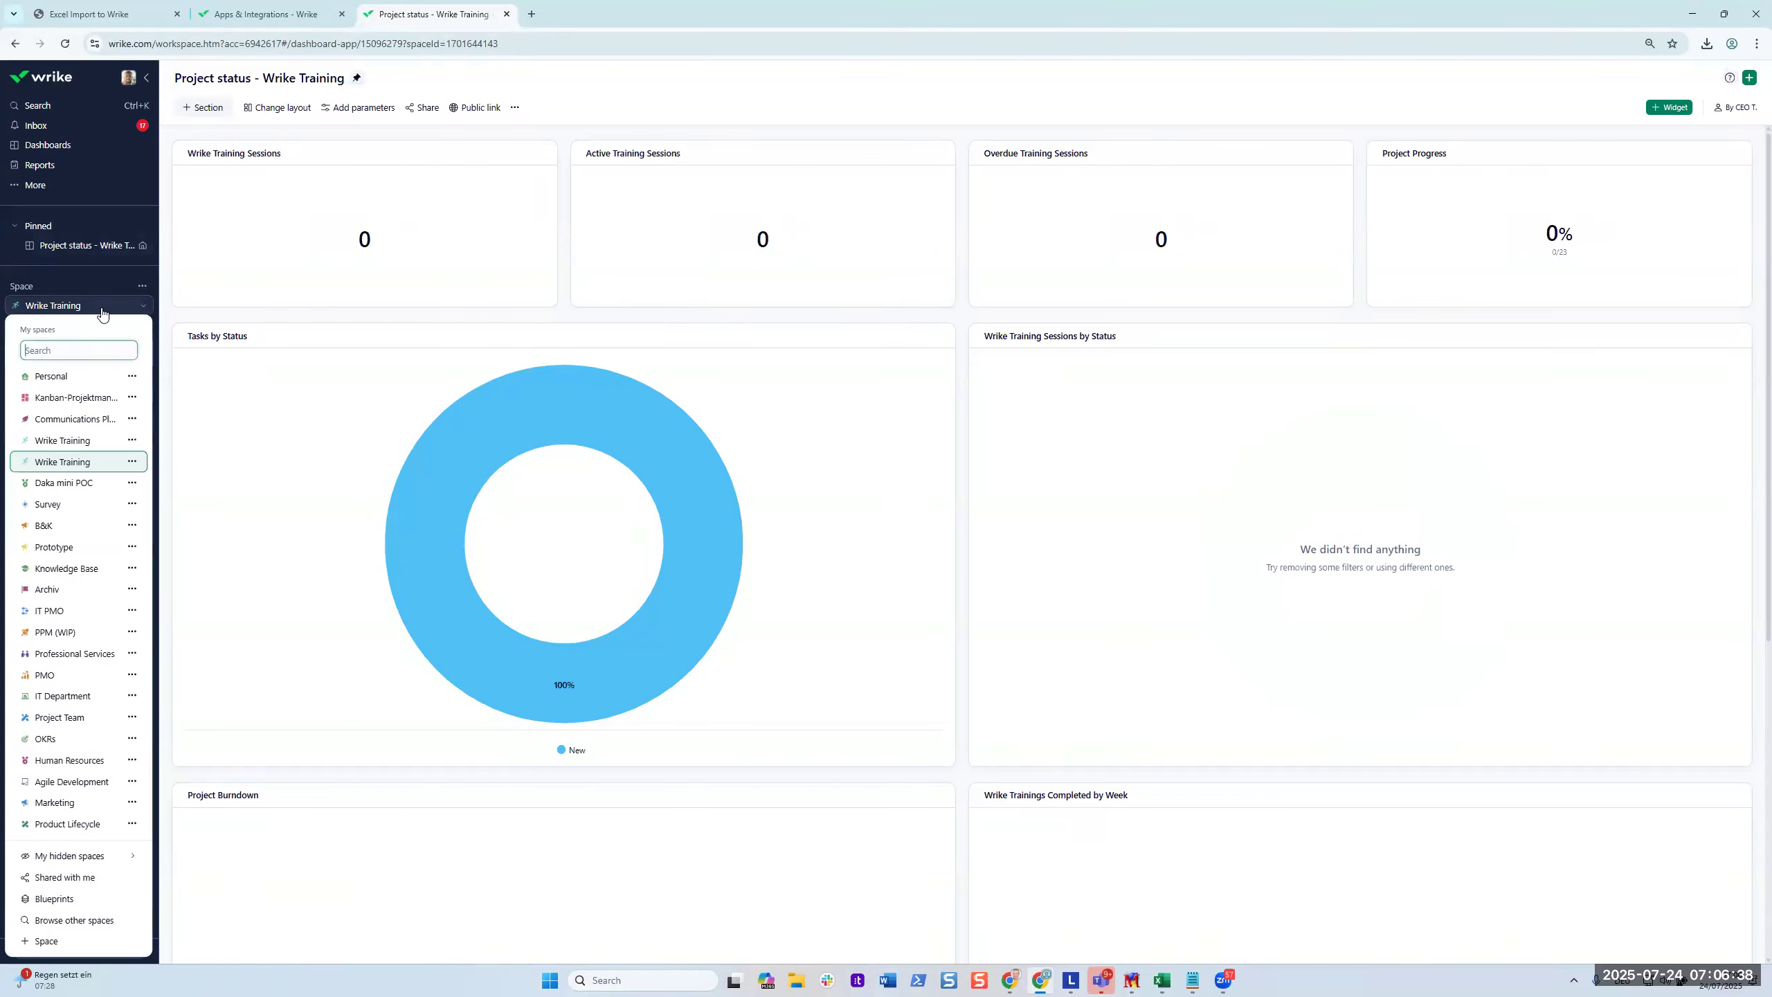
pyautogui.click(73, 718)
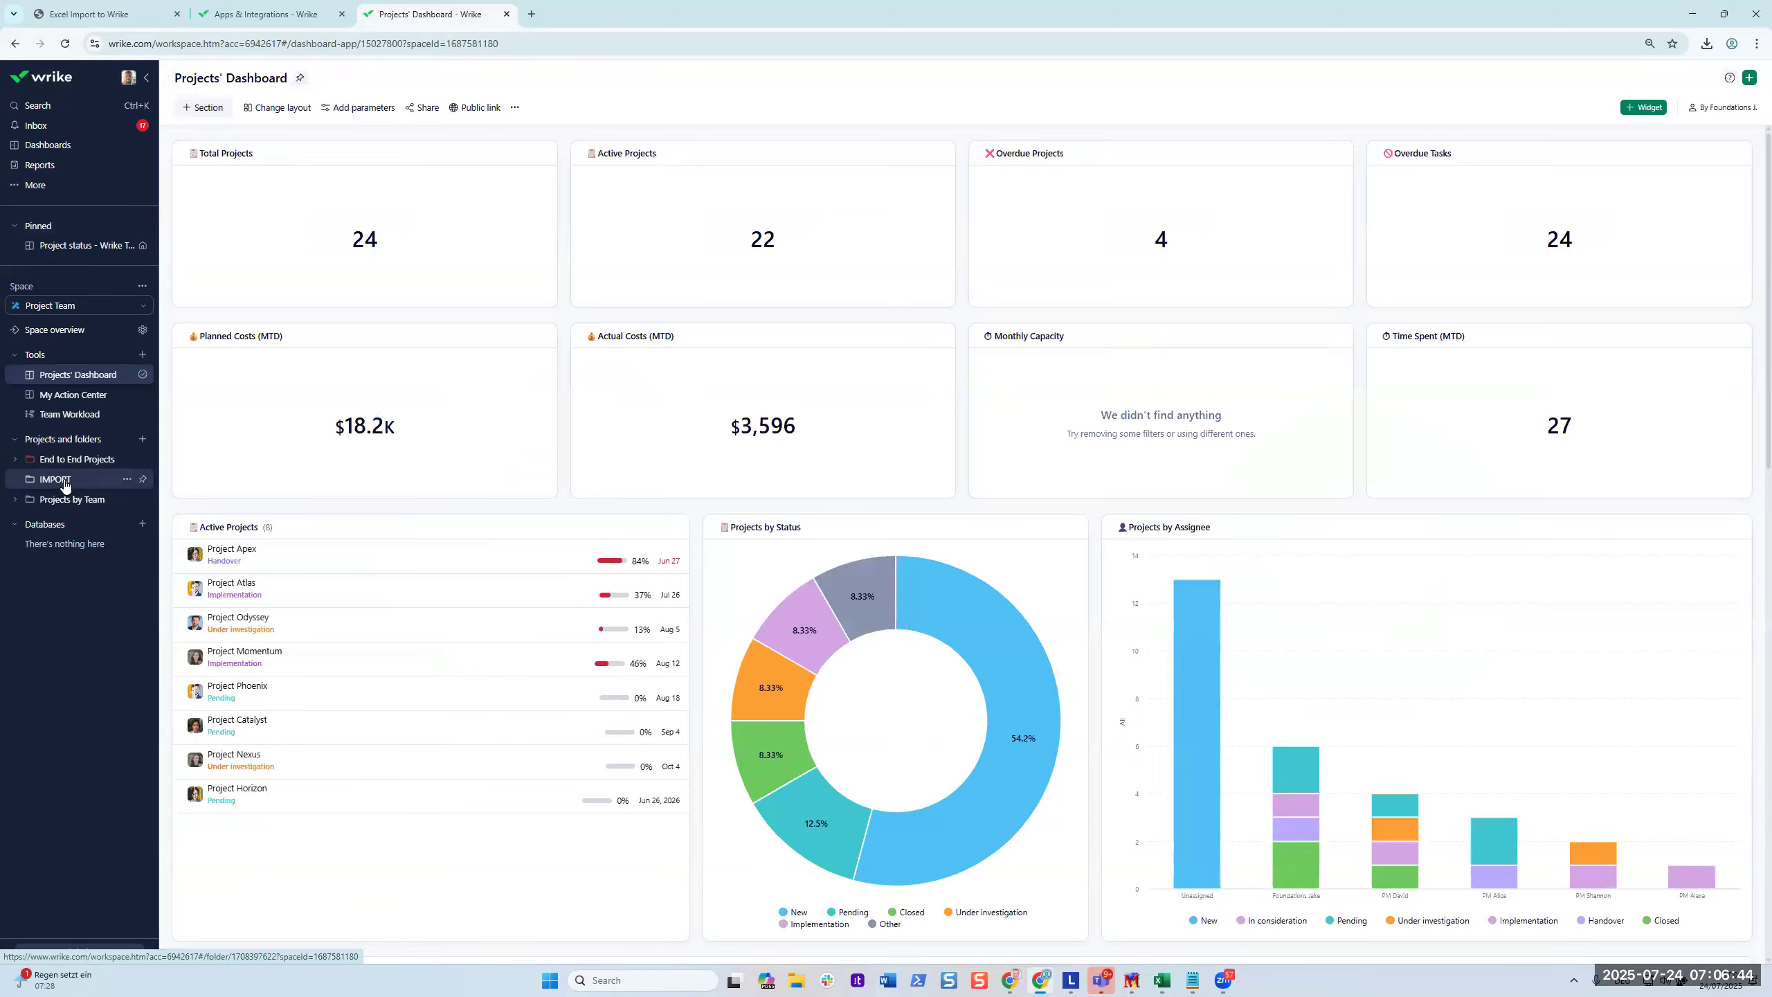
pyautogui.click(56, 479)
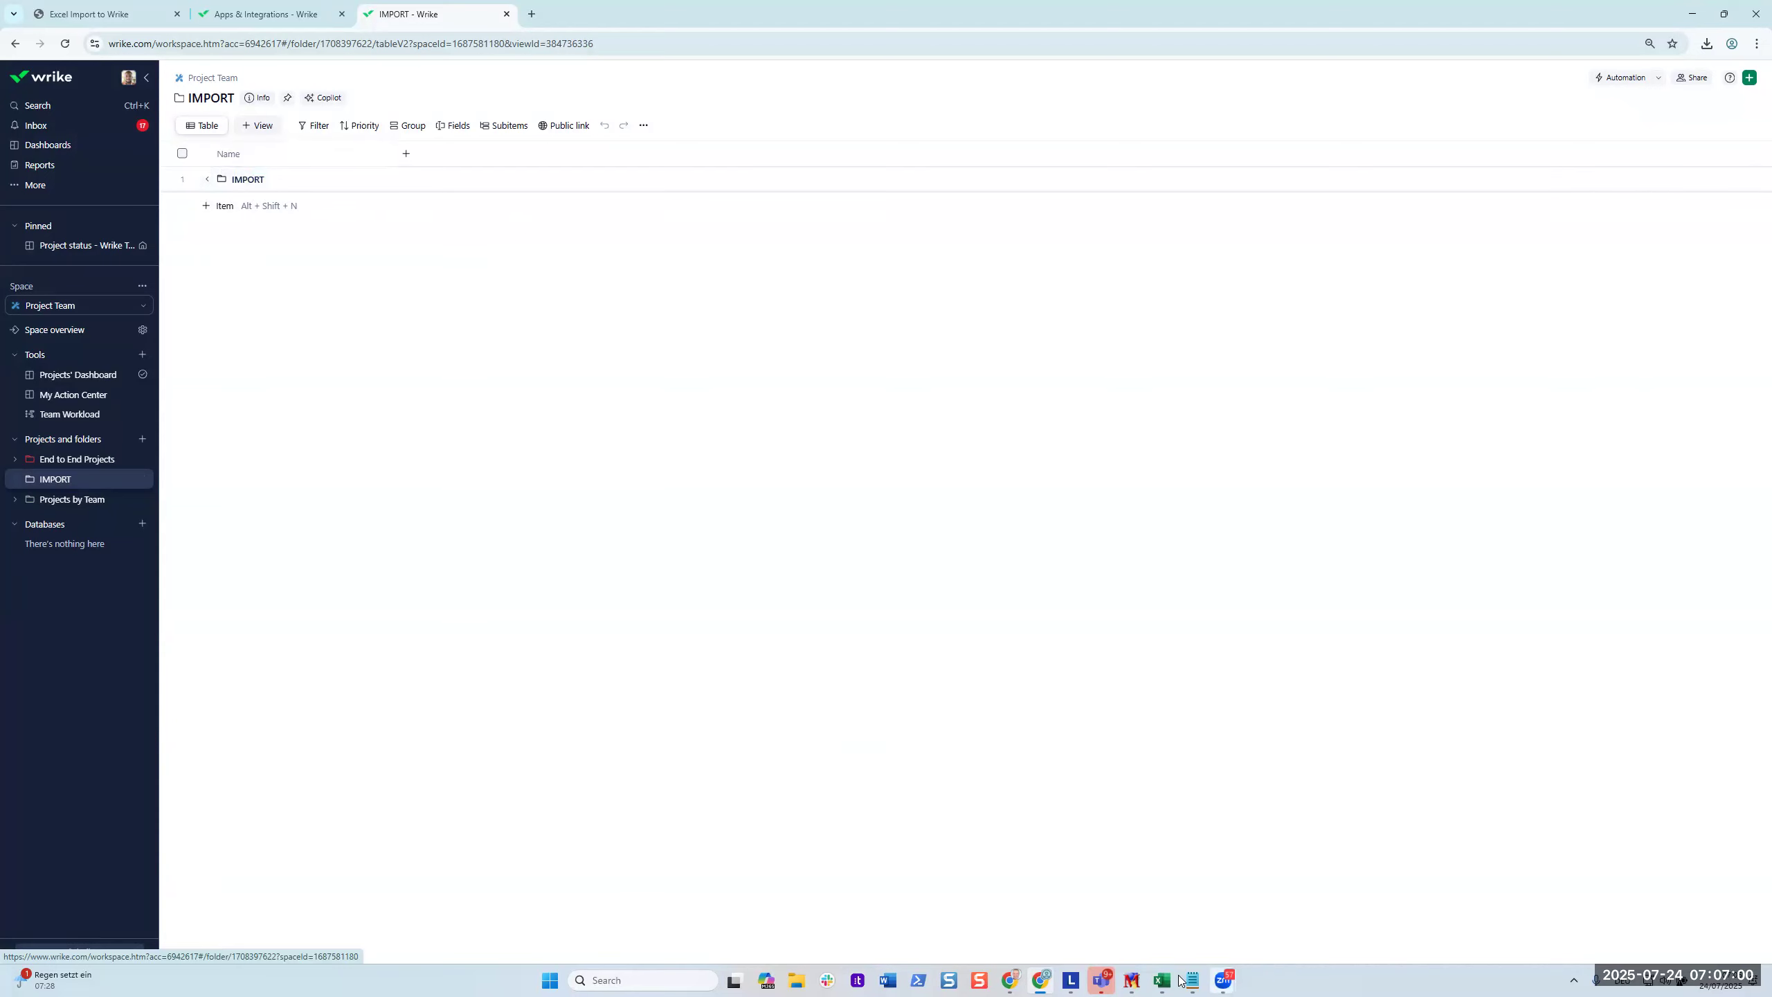
# In the Tickets (export) workbook, check the 26 ticket names and the Text, Number, Multi Select headers.
pyautogui.moveTo(1163, 980)
pyautogui.click(1123, 943)
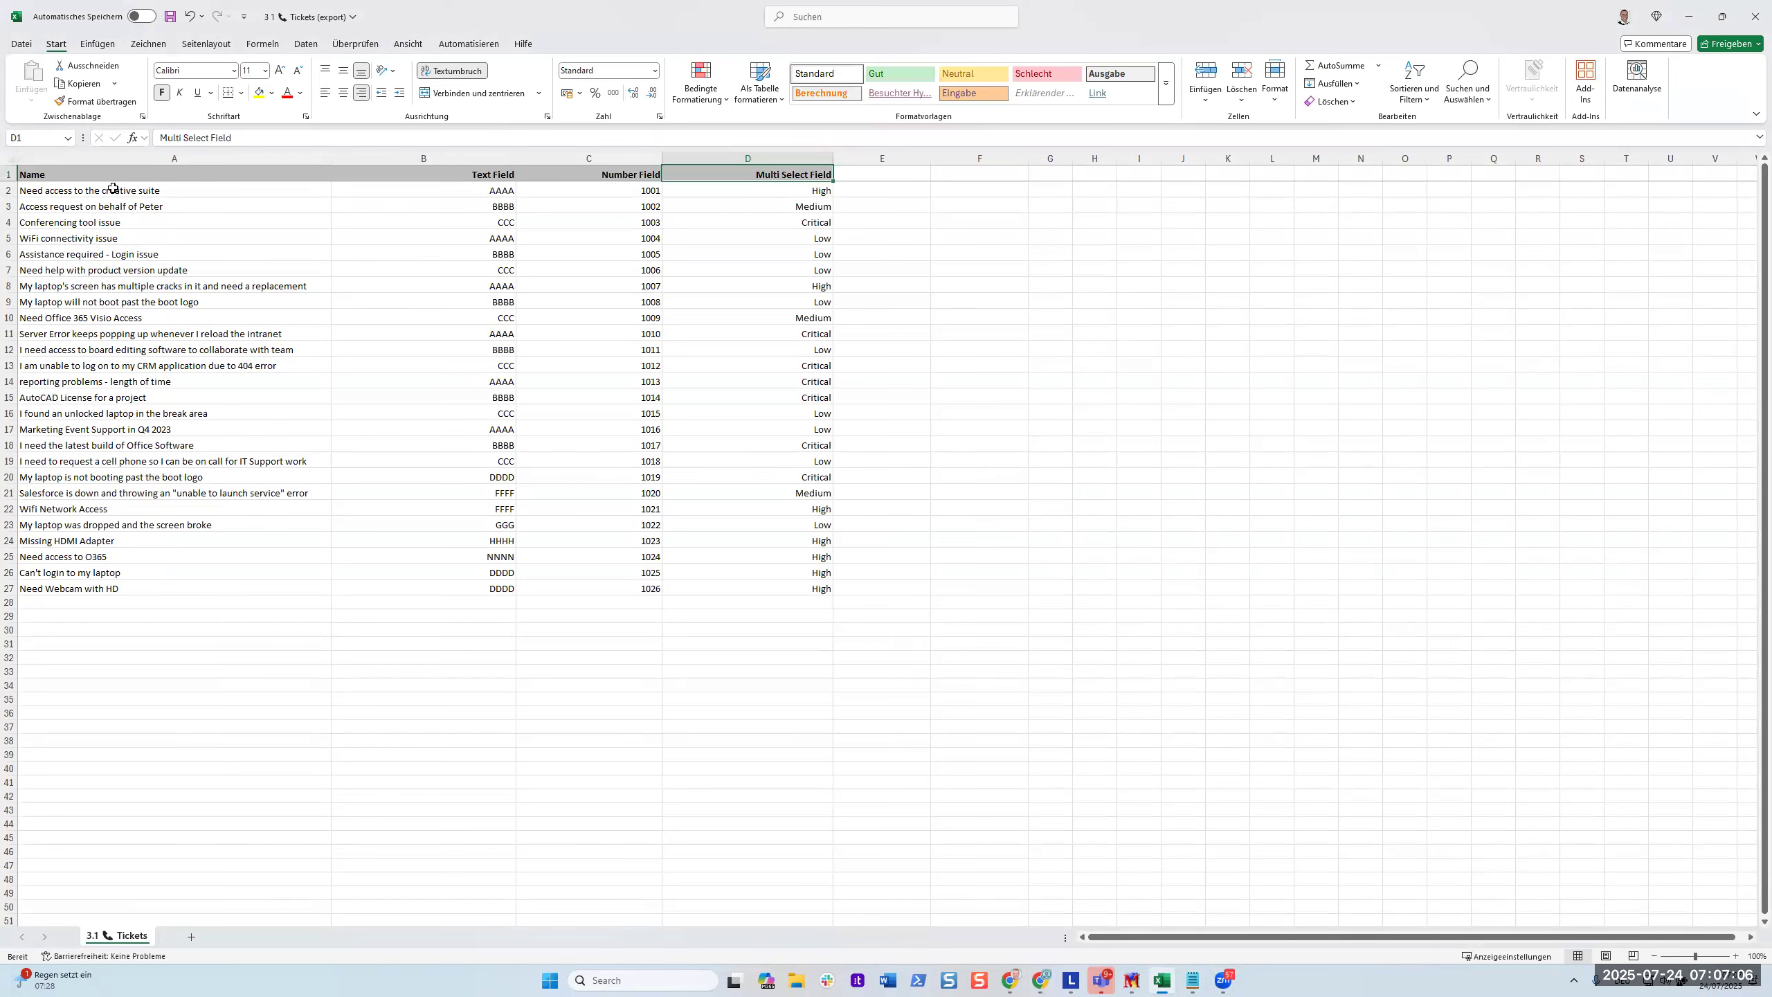
pyautogui.moveTo(170, 189); pyautogui.dragTo(151, 591)
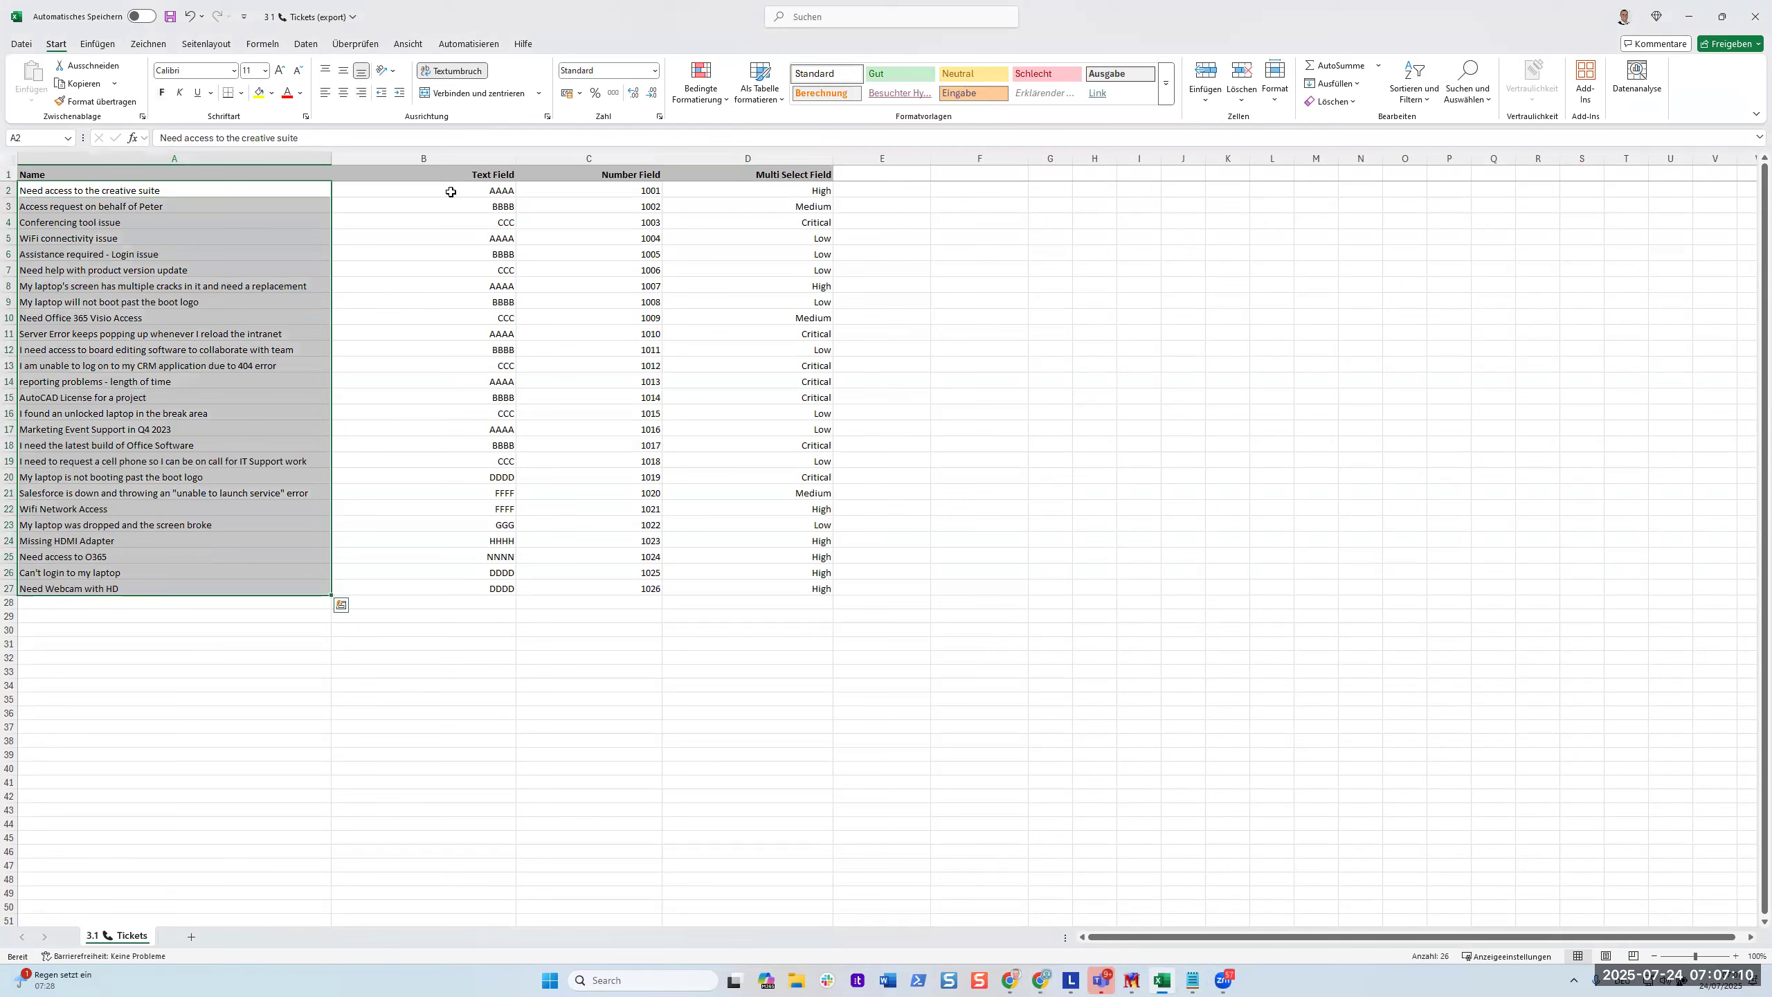
pyautogui.click(470, 175)
pyautogui.click(627, 175)
pyautogui.click(737, 178)
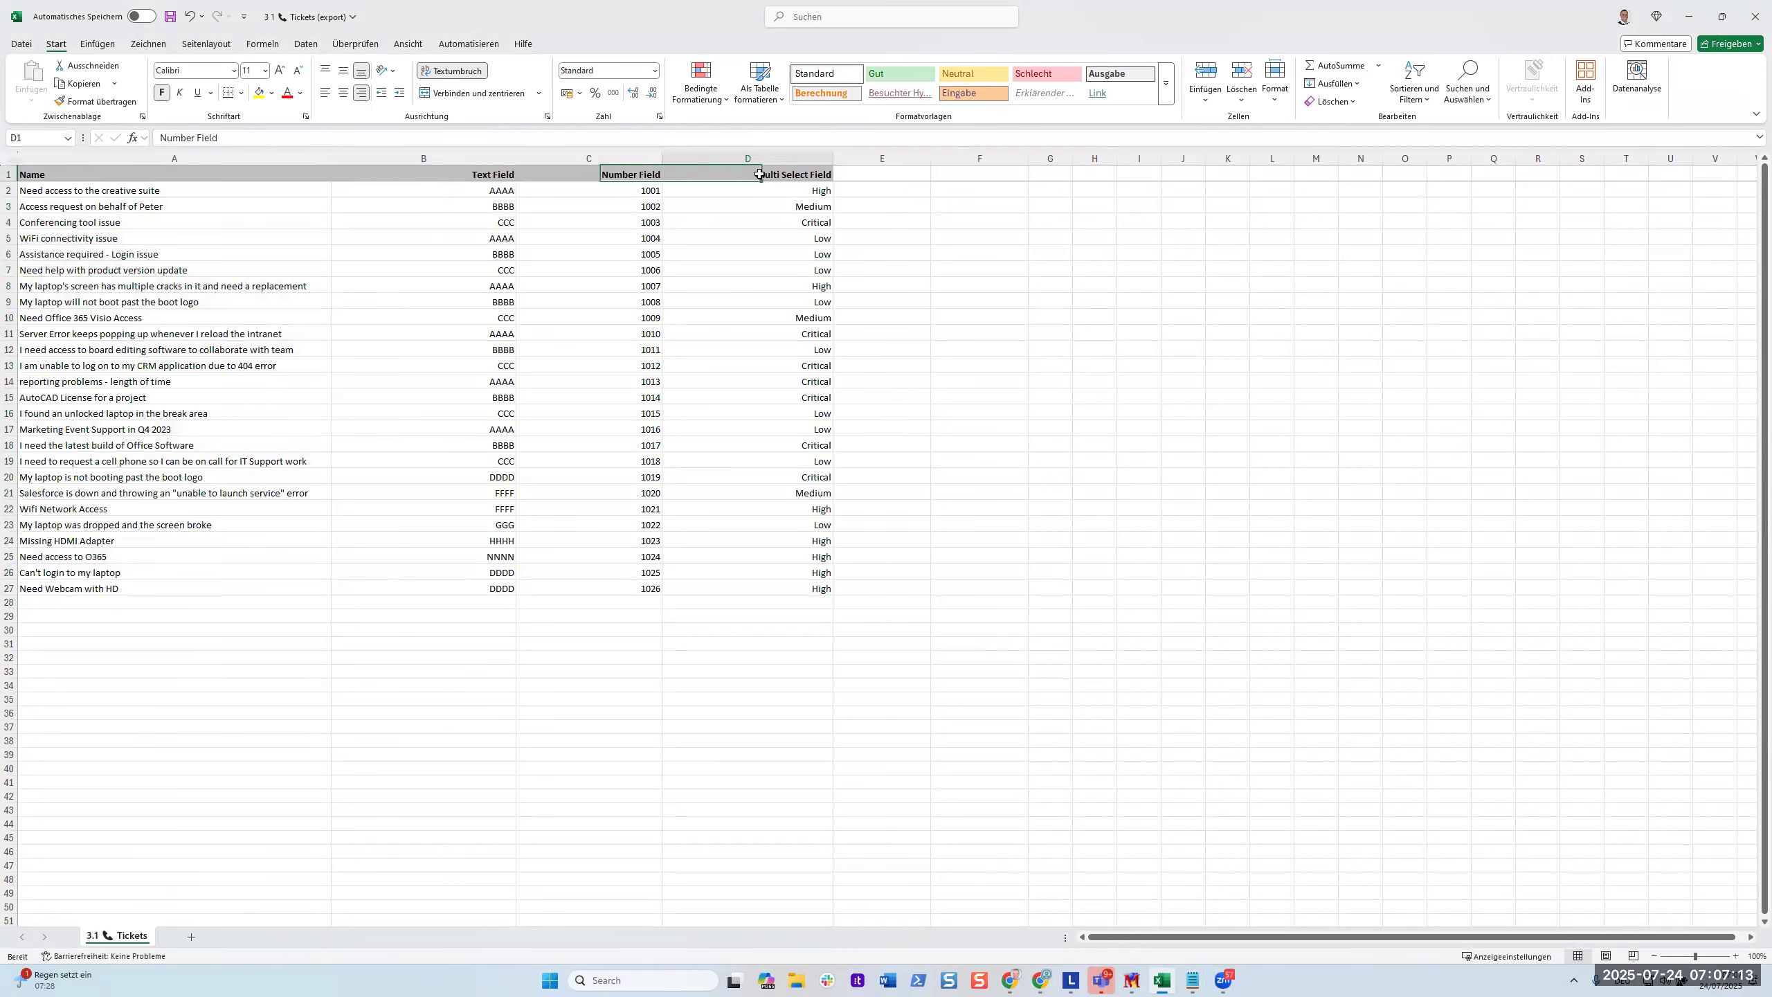
# Copy the 'Text Field' header text from B1 and return to Wrike.
pyautogui.click(477, 175)
pyautogui.moveTo(200, 138); pyautogui.dragTo(128, 144)
pyautogui.hotkey('ctrl', 'c')
pyautogui.hotkey('alt', 'Tab')
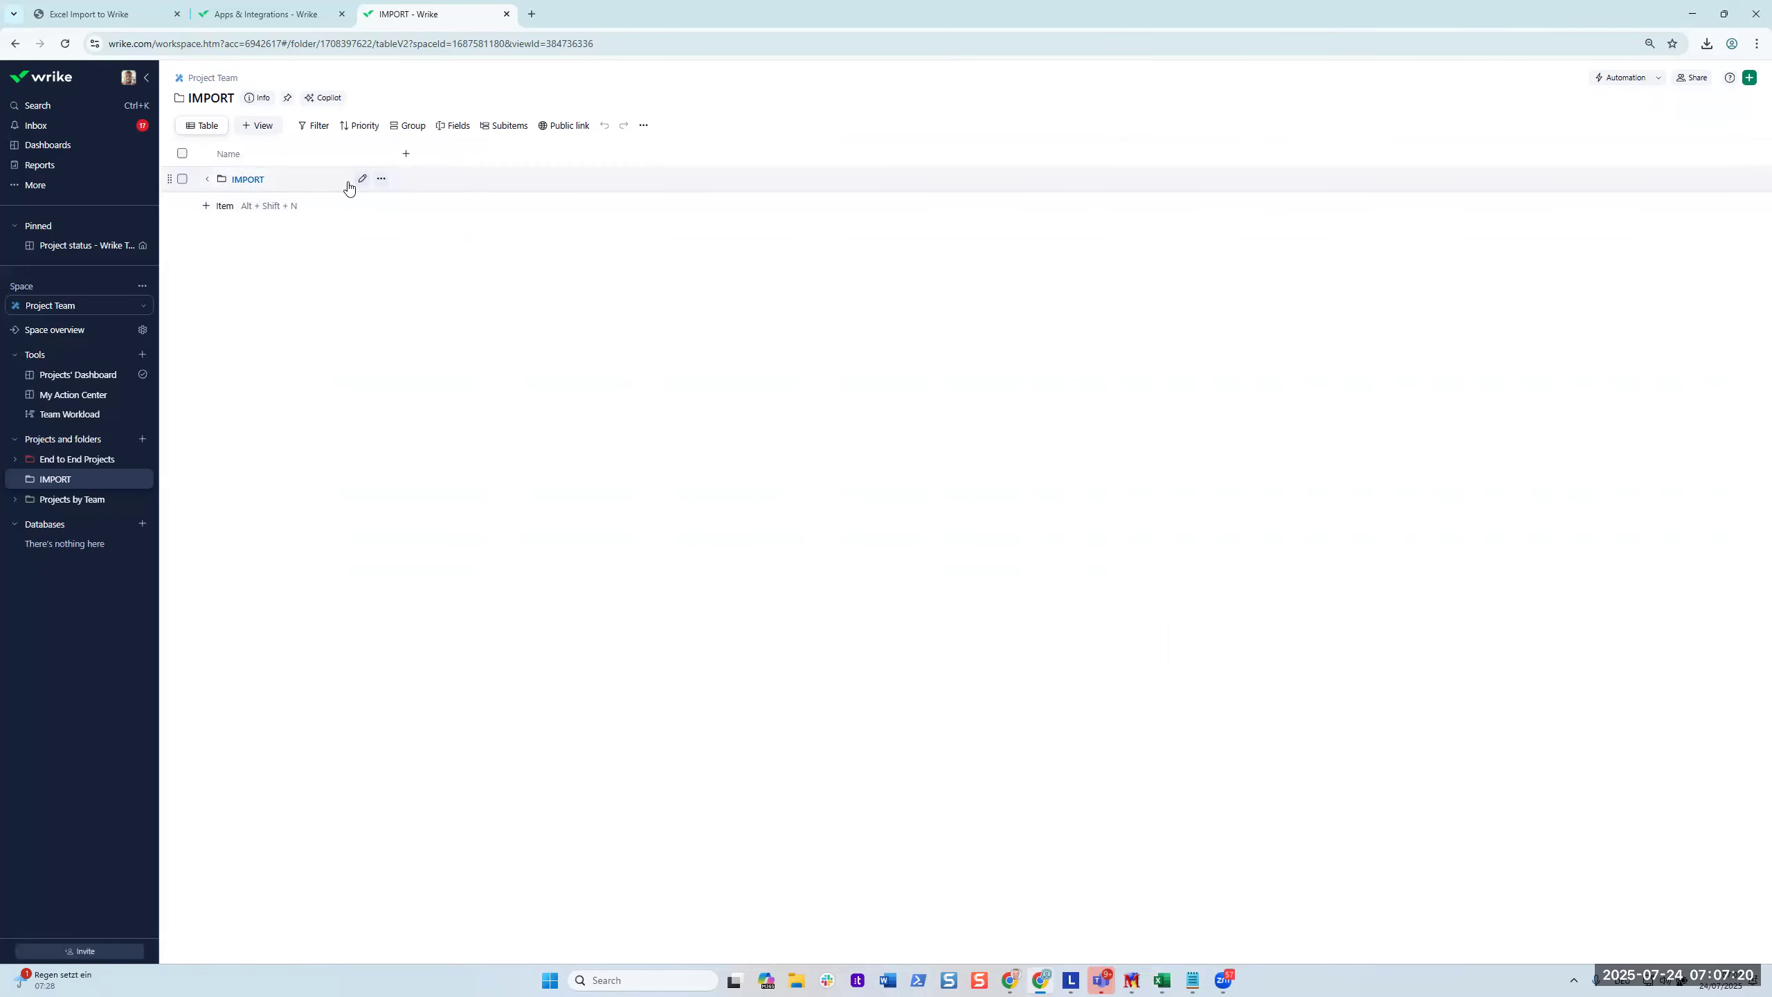
# Add a Text custom field column named 'Text Field' to the IMPORT table.
pyautogui.click(408, 158)
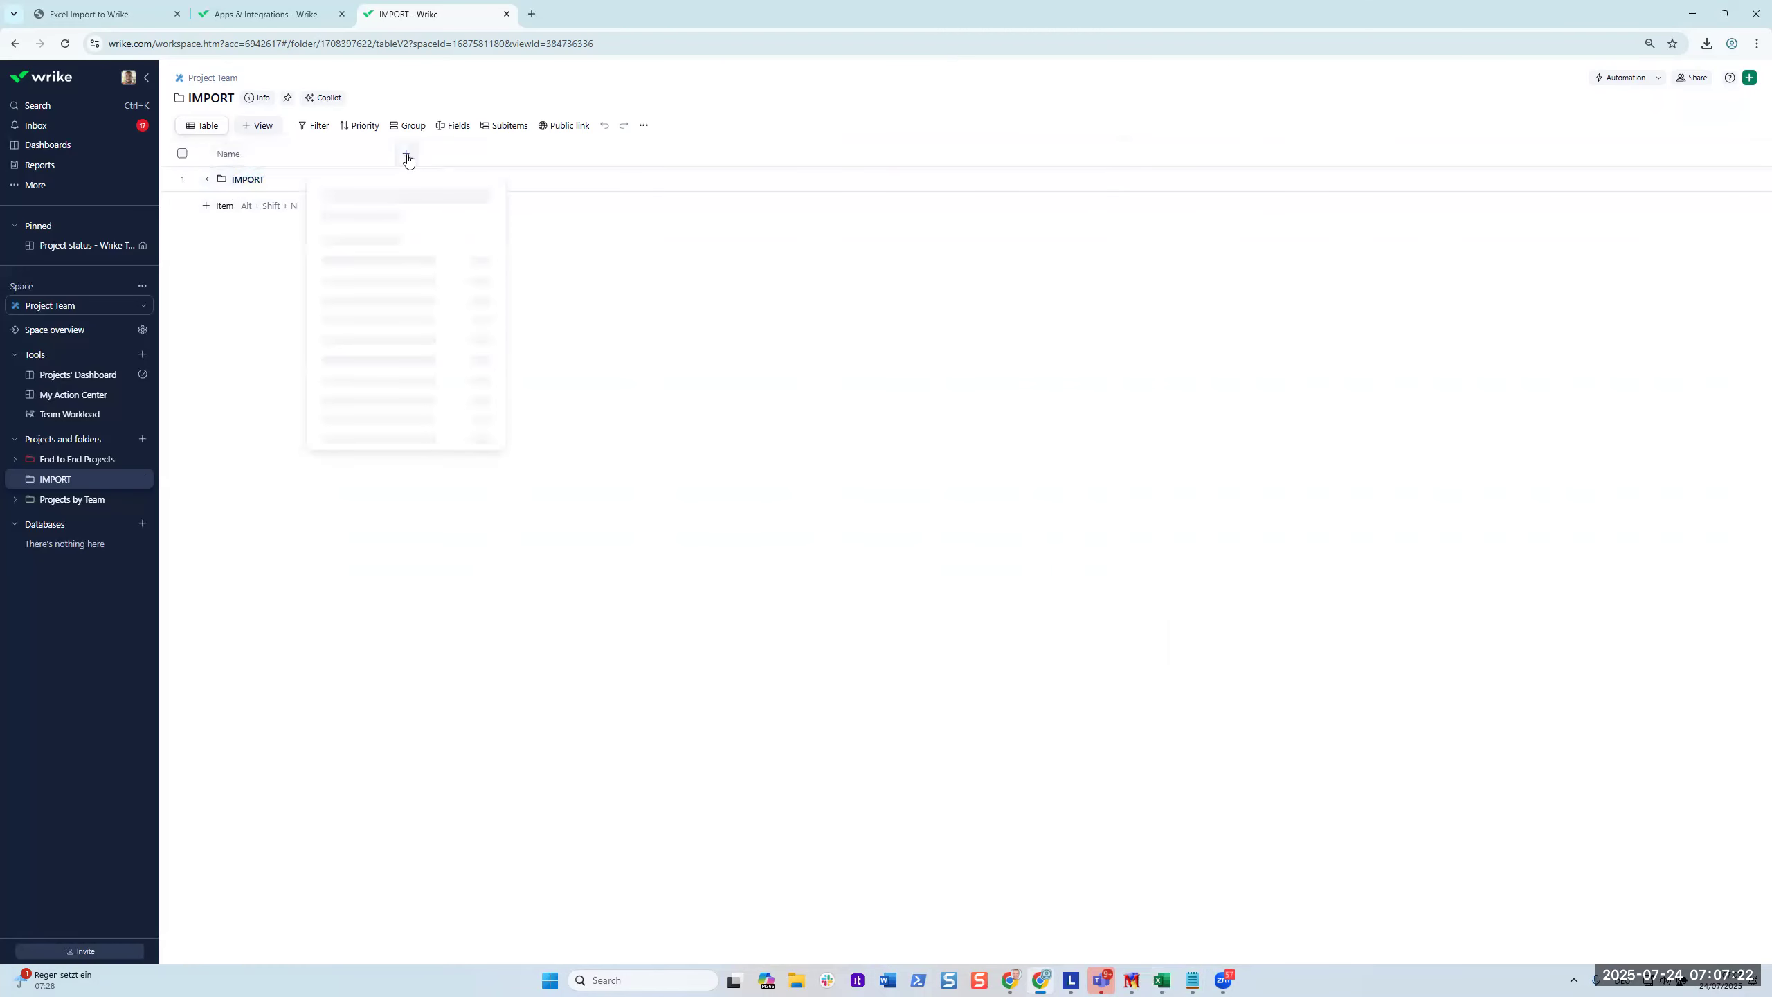
pyautogui.click(367, 231)
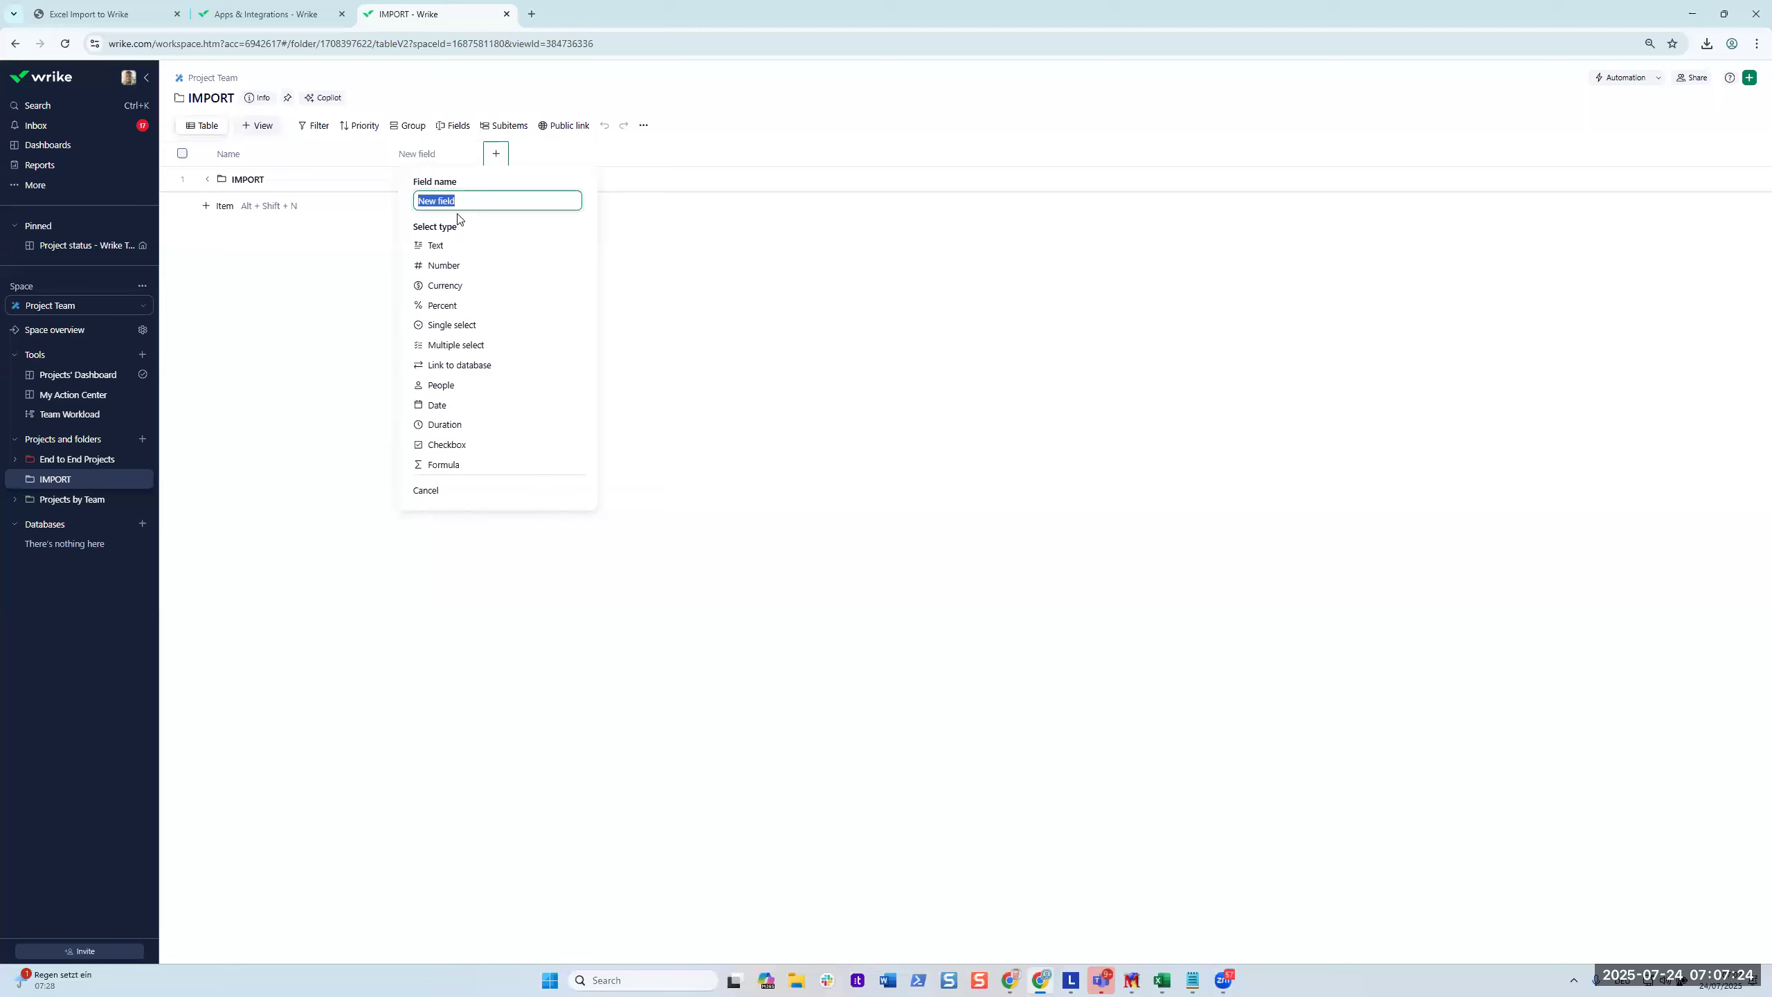
pyautogui.hotkey('ctrl', 'v')
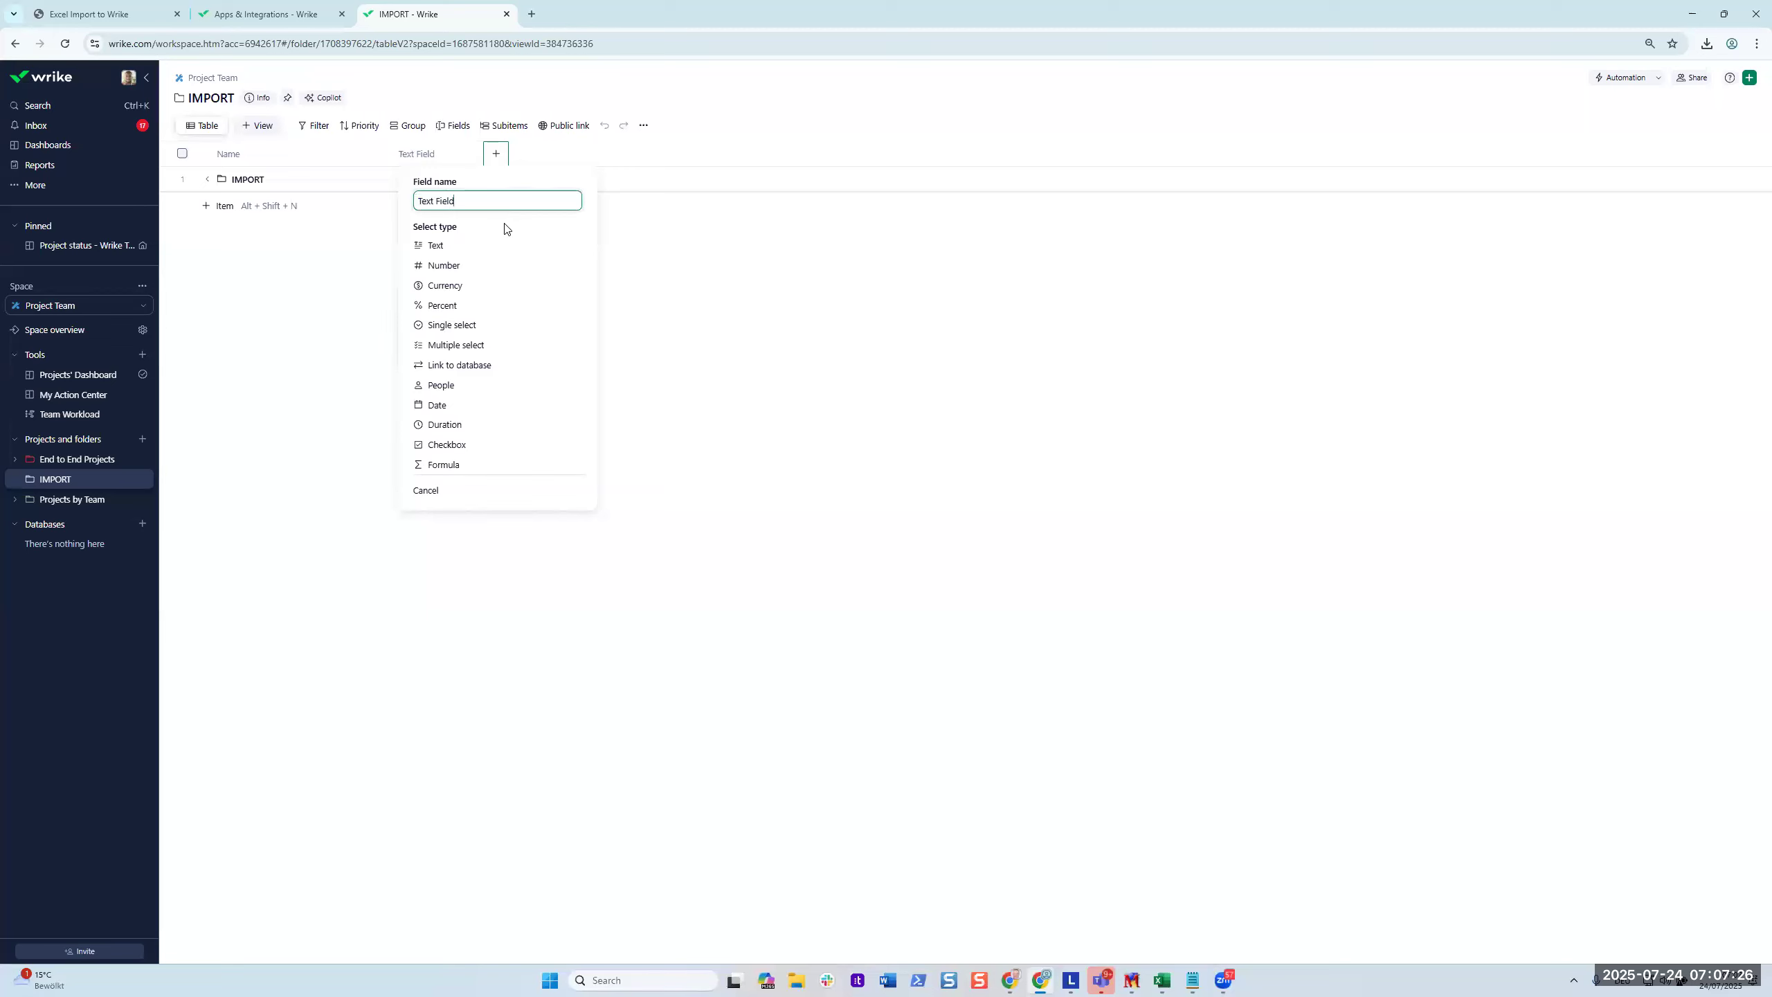
pyautogui.click(437, 246)
pyautogui.click(456, 384)
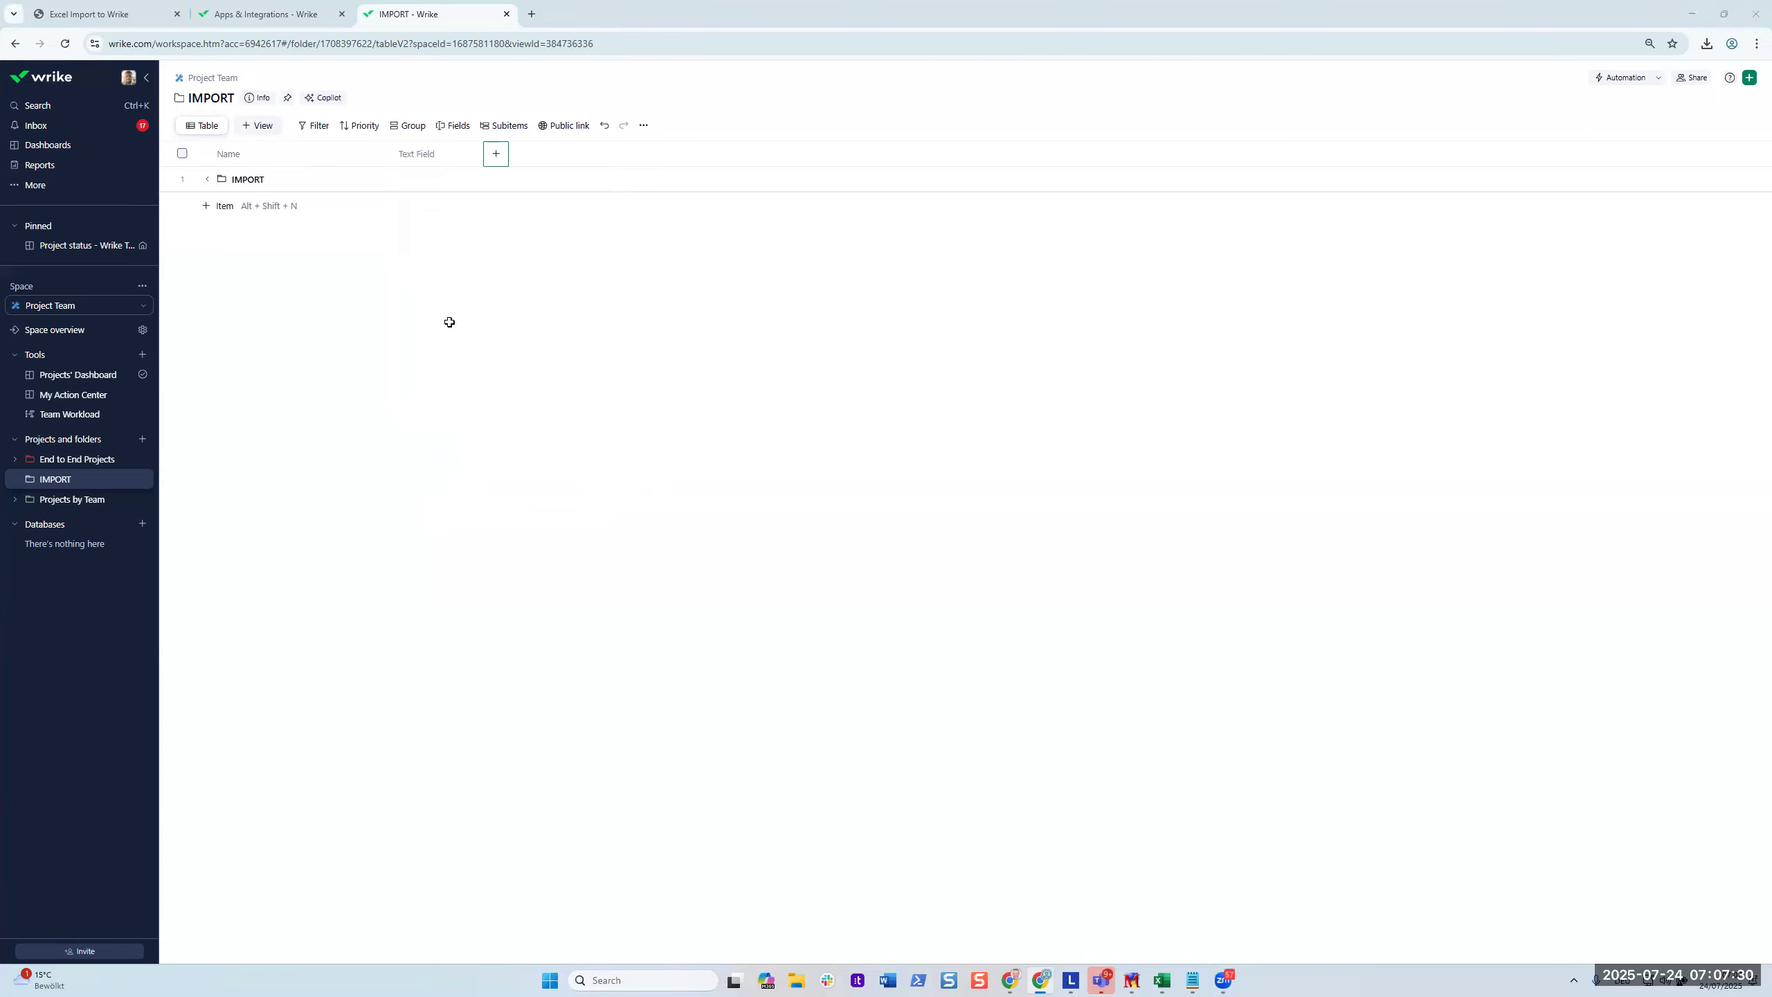
# Add a Number custom field column named 'Number Field'.
pyautogui.hotkey('alt', 'Tab')
pyautogui.click(584, 174)
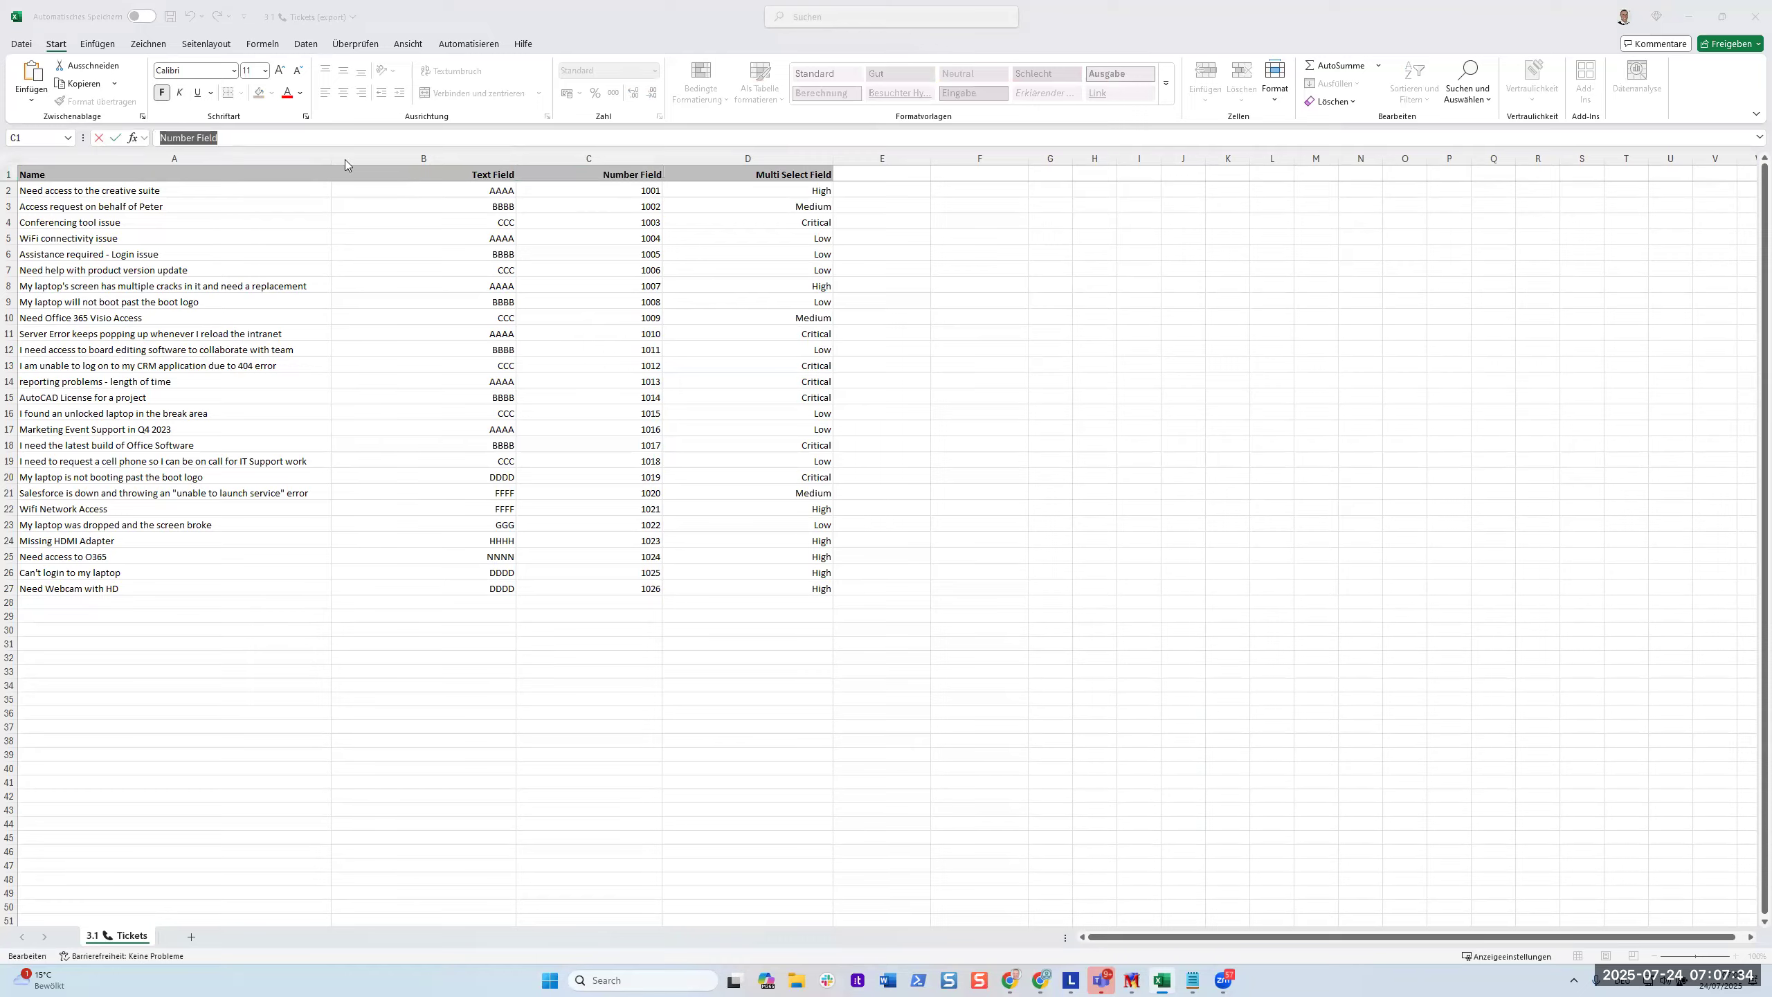
pyautogui.hotkey('alt', 'Tab')
pyautogui.click(495, 152)
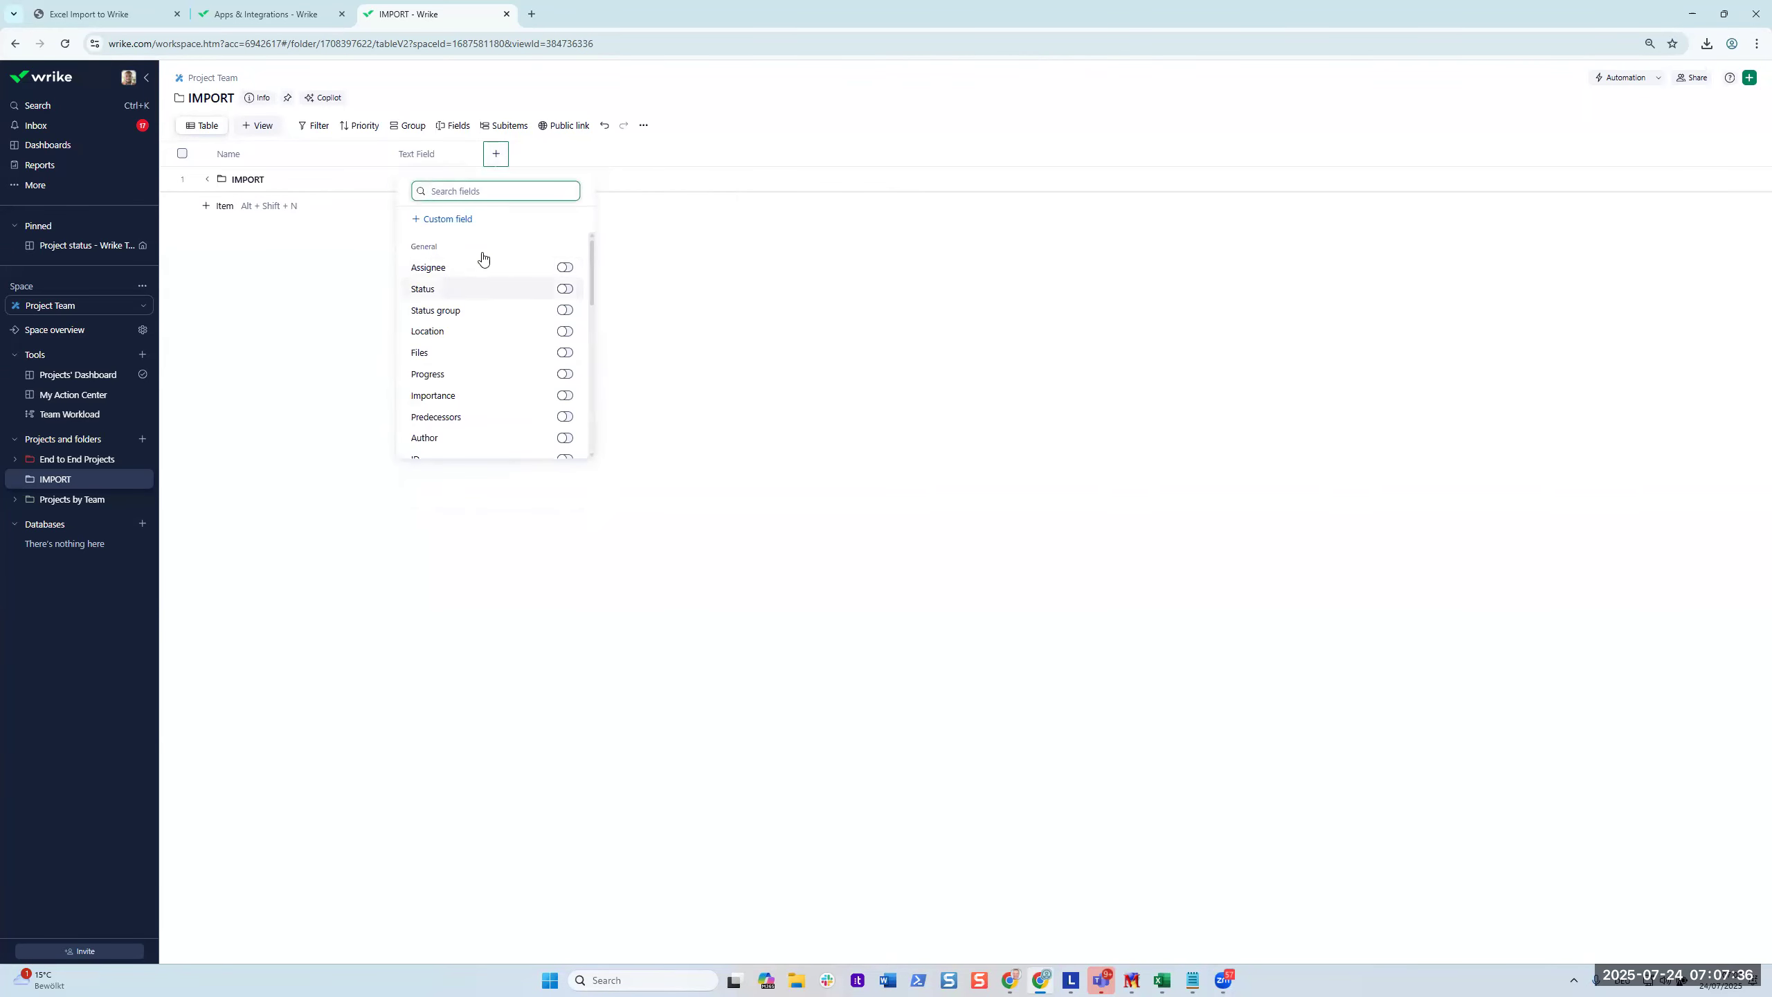
pyautogui.click(463, 221)
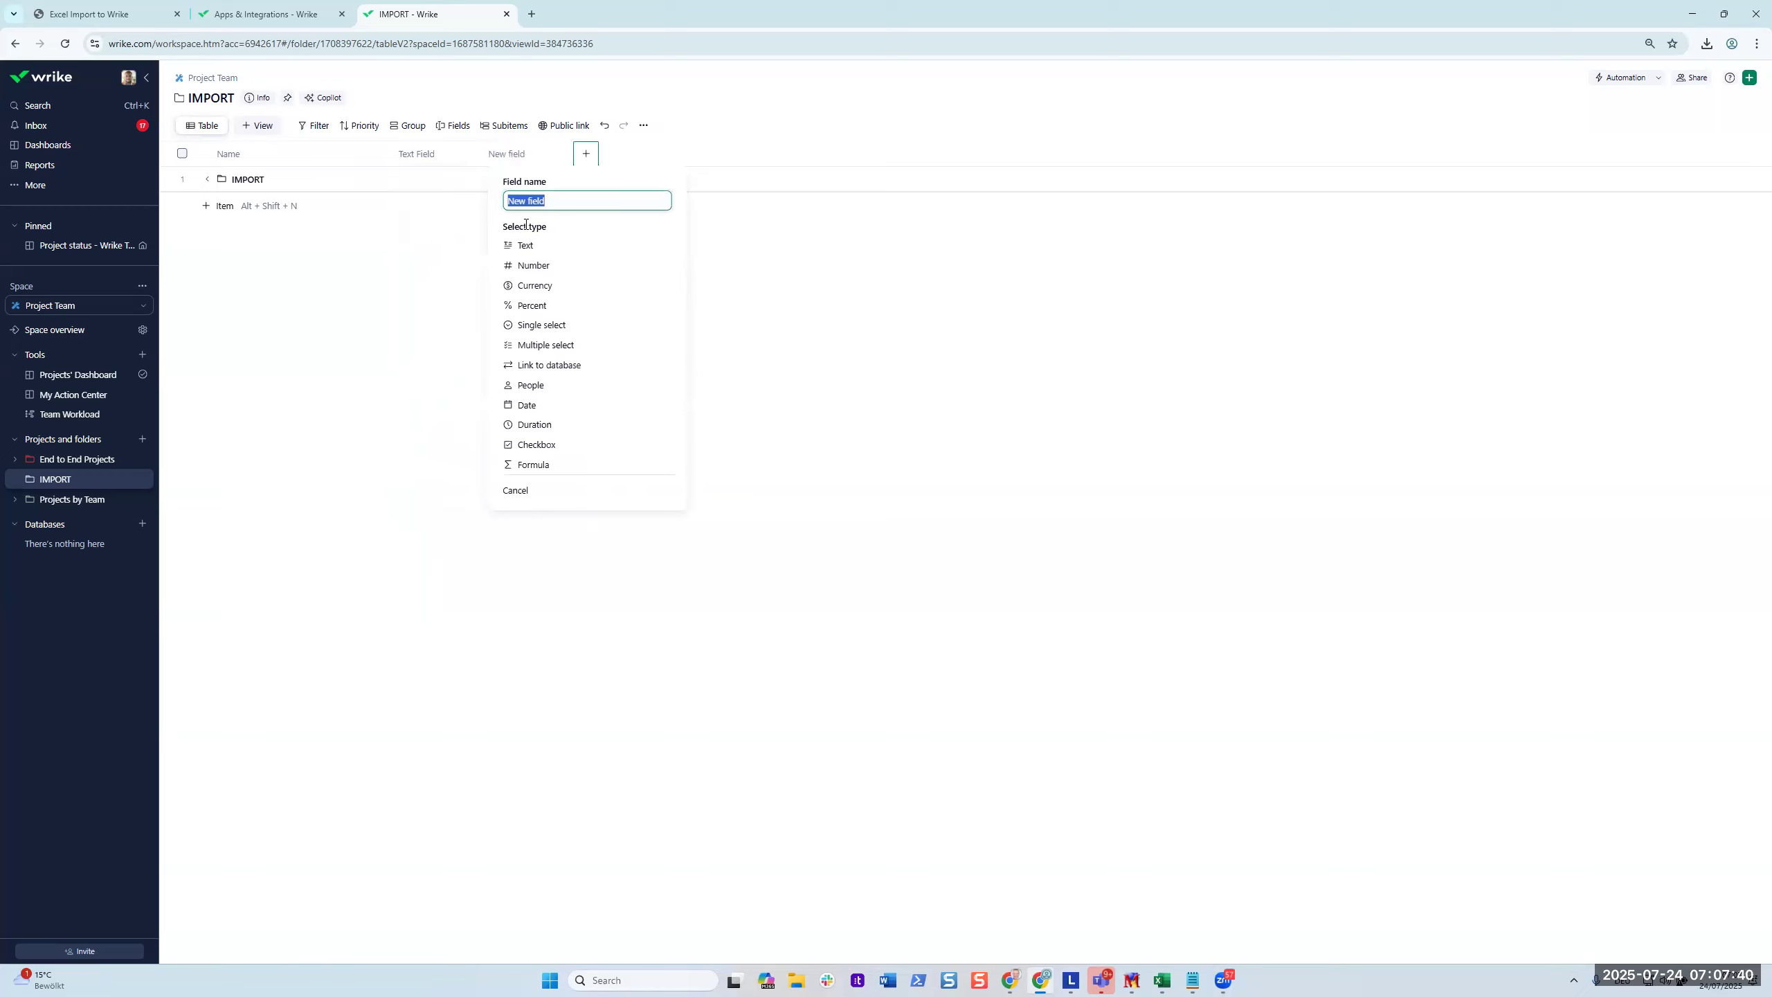
pyautogui.click(558, 266)
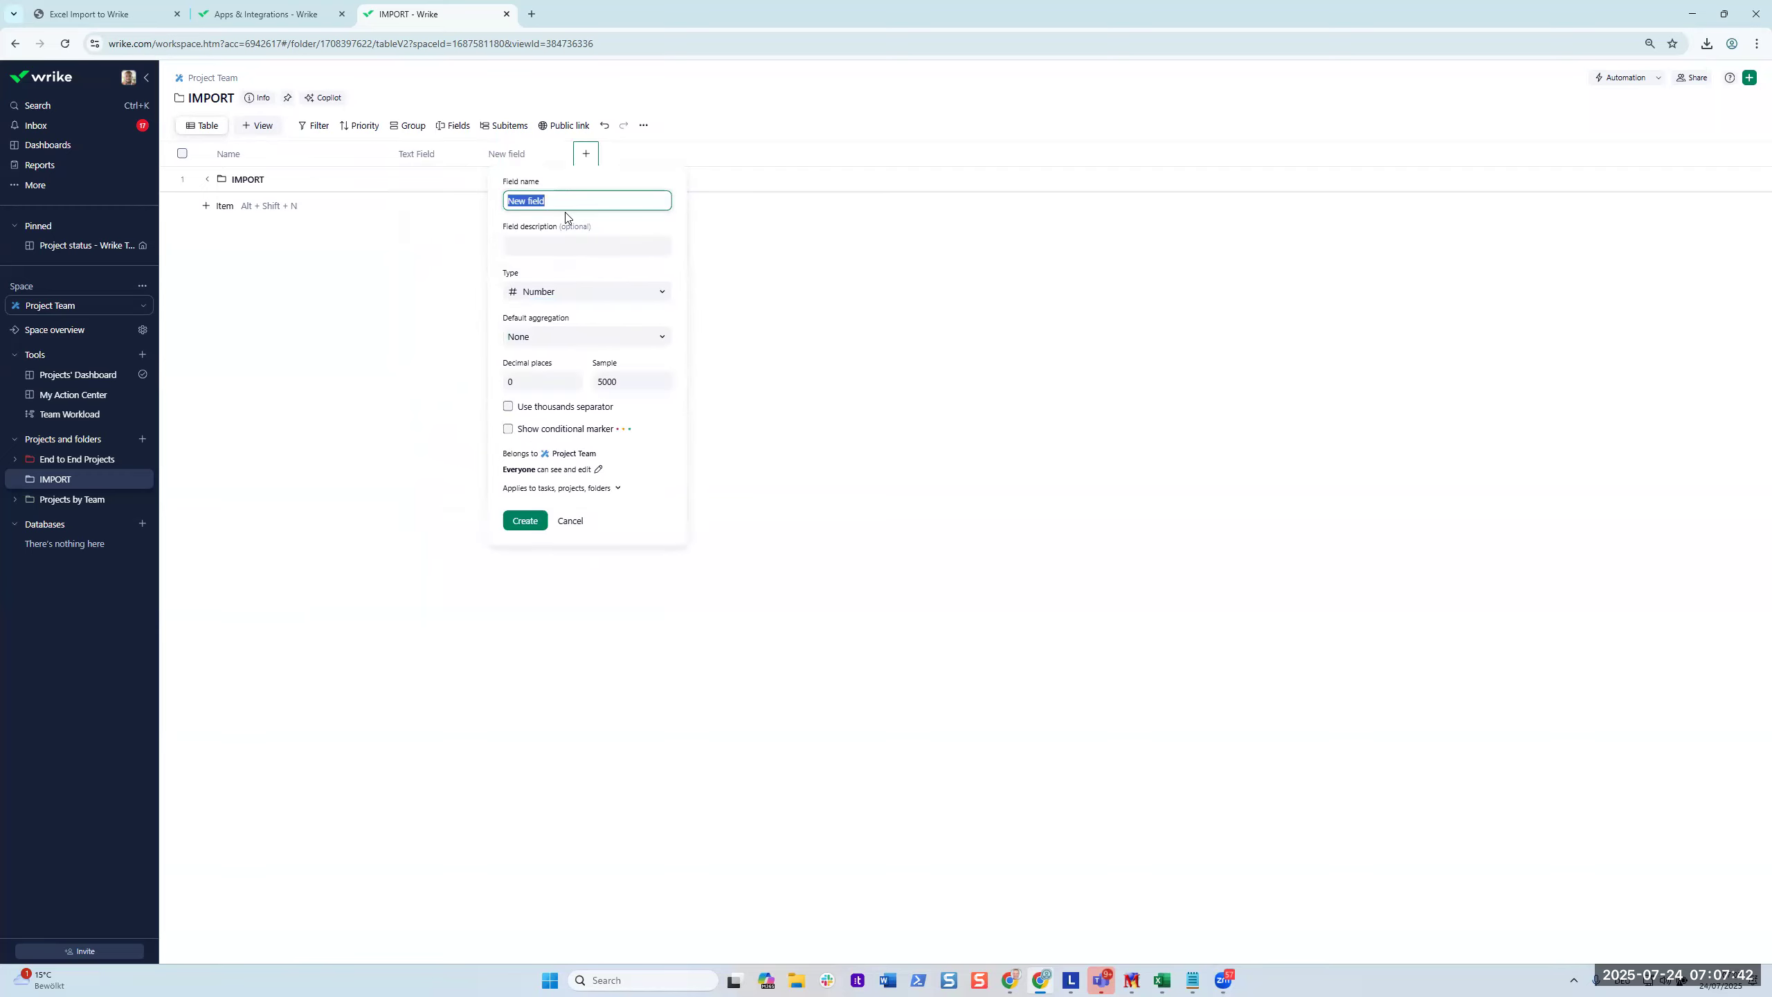
pyautogui.write('Number Field')
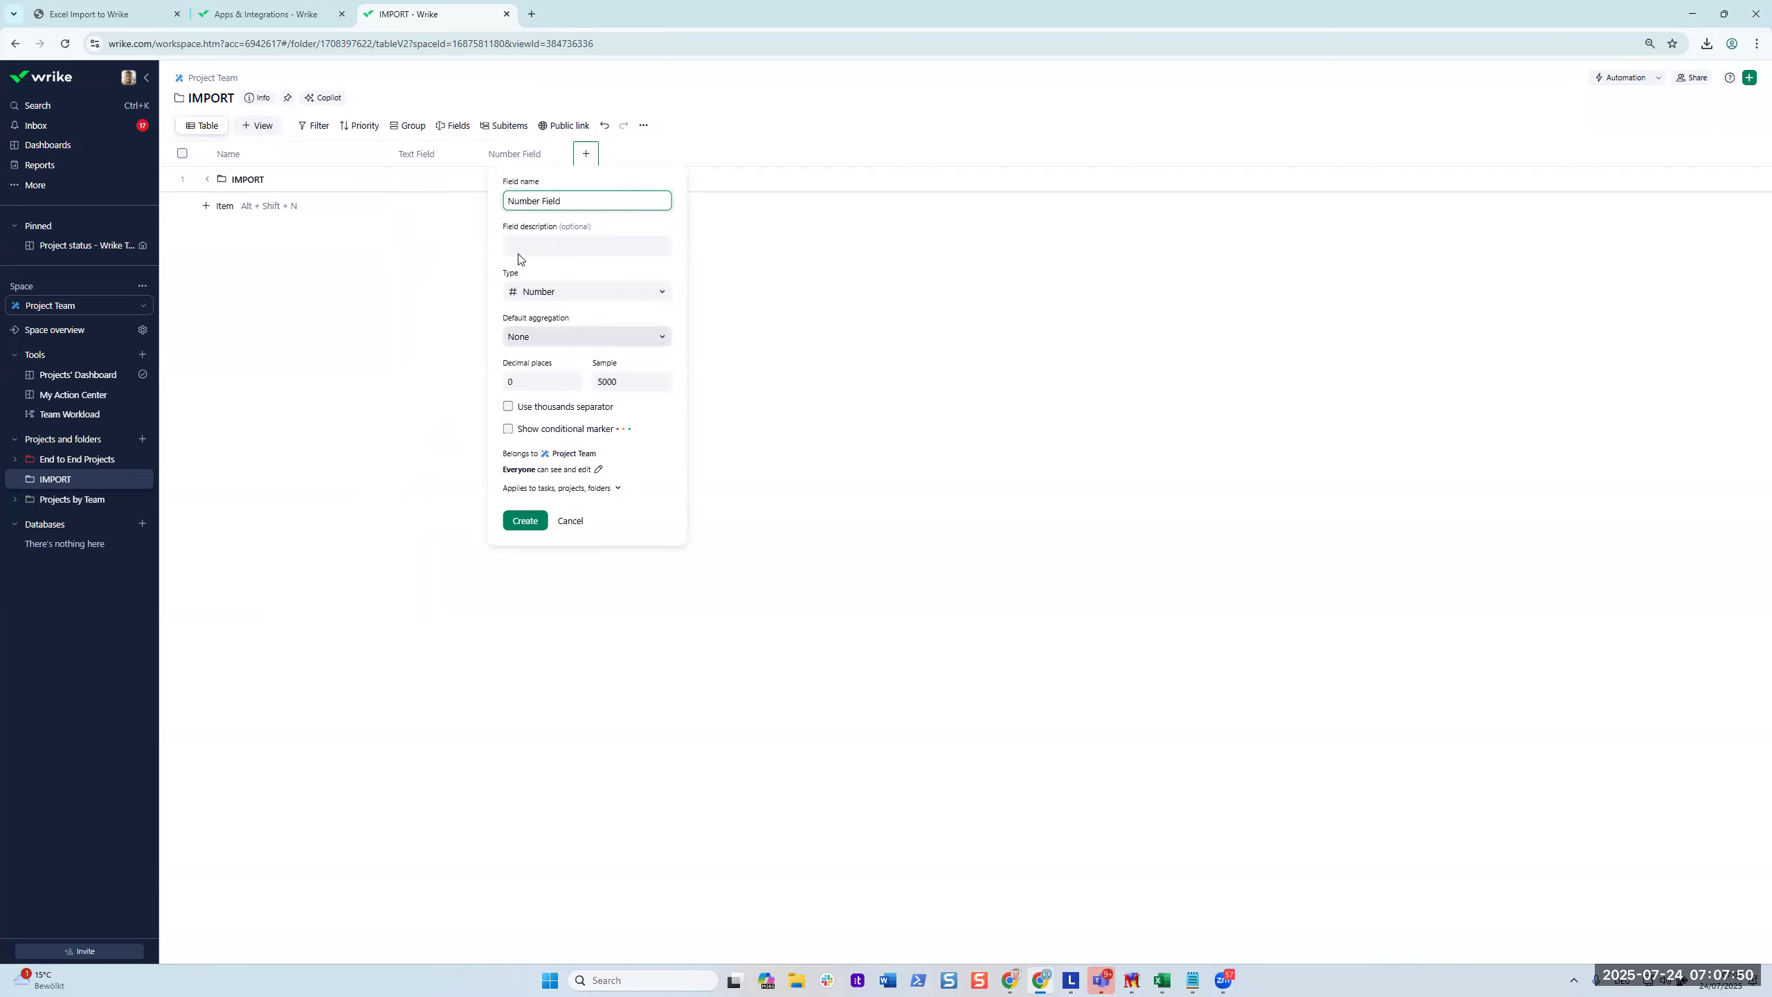
pyautogui.click(525, 520)
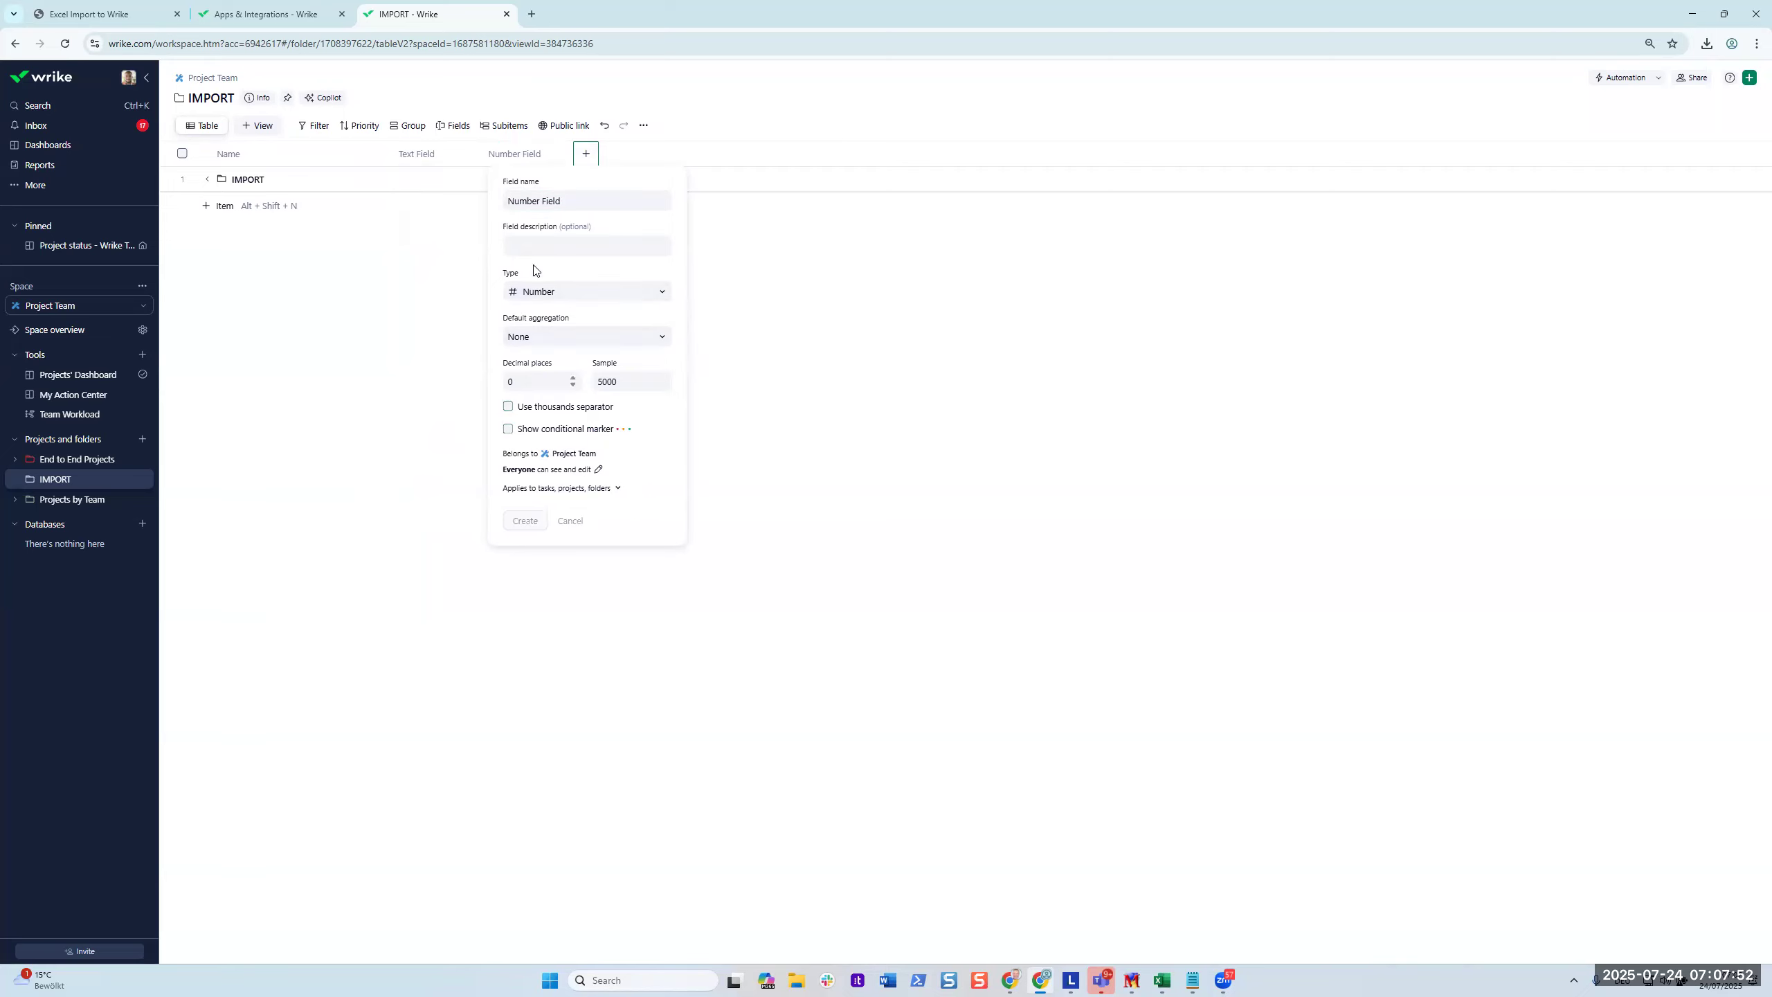
pyautogui.click(587, 155)
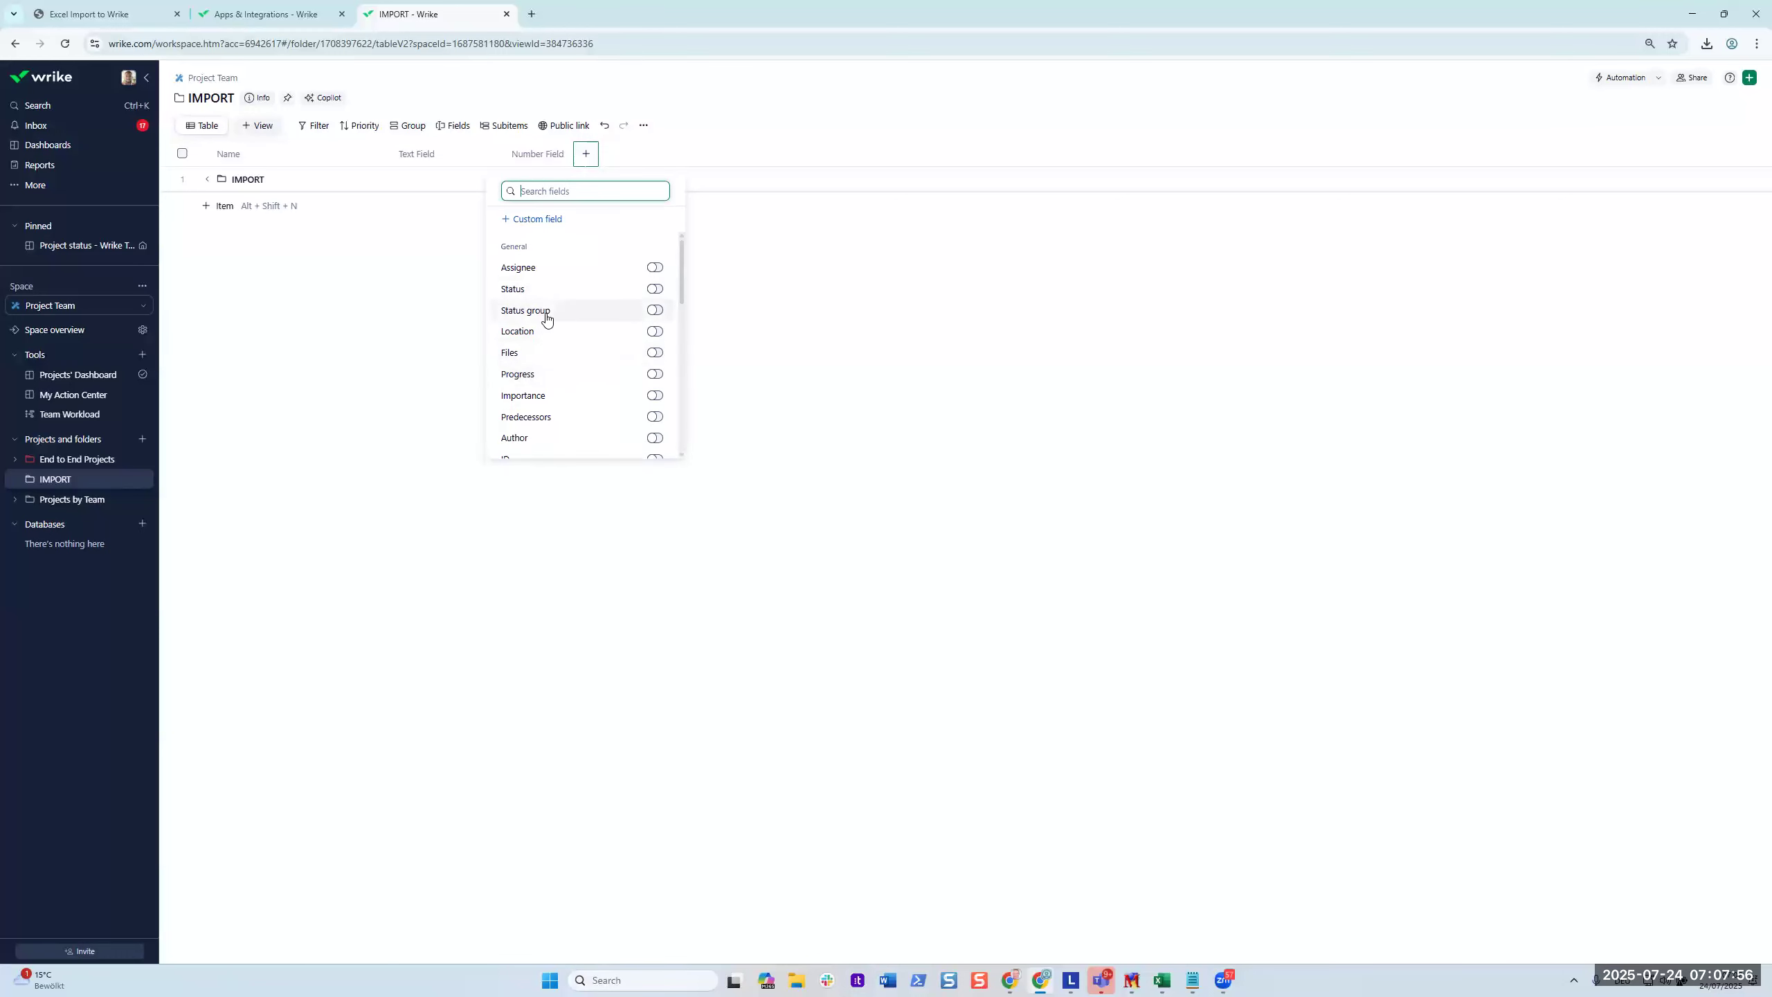
# Create a Multiple select field 'Multi Select' with options High, Medium, Critical, Low pasted from Excel D2:D5.
pyautogui.click(538, 220)
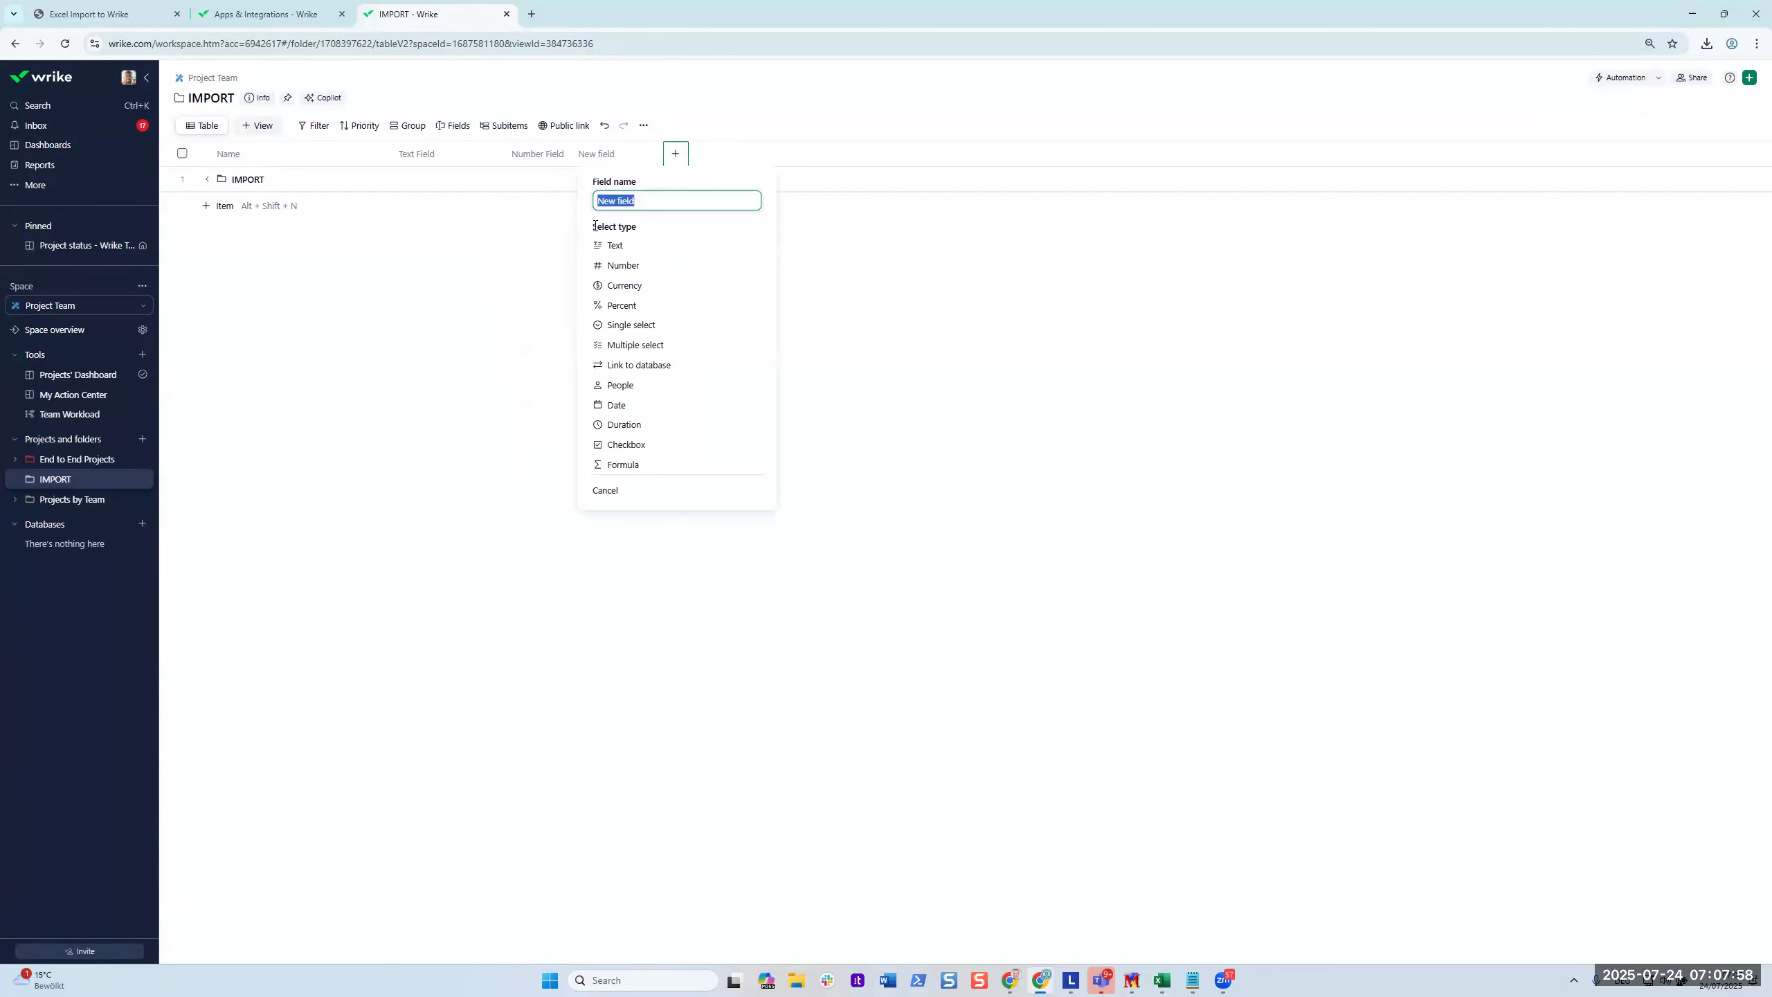
pyautogui.click(639, 344)
pyautogui.write('Multi Select')
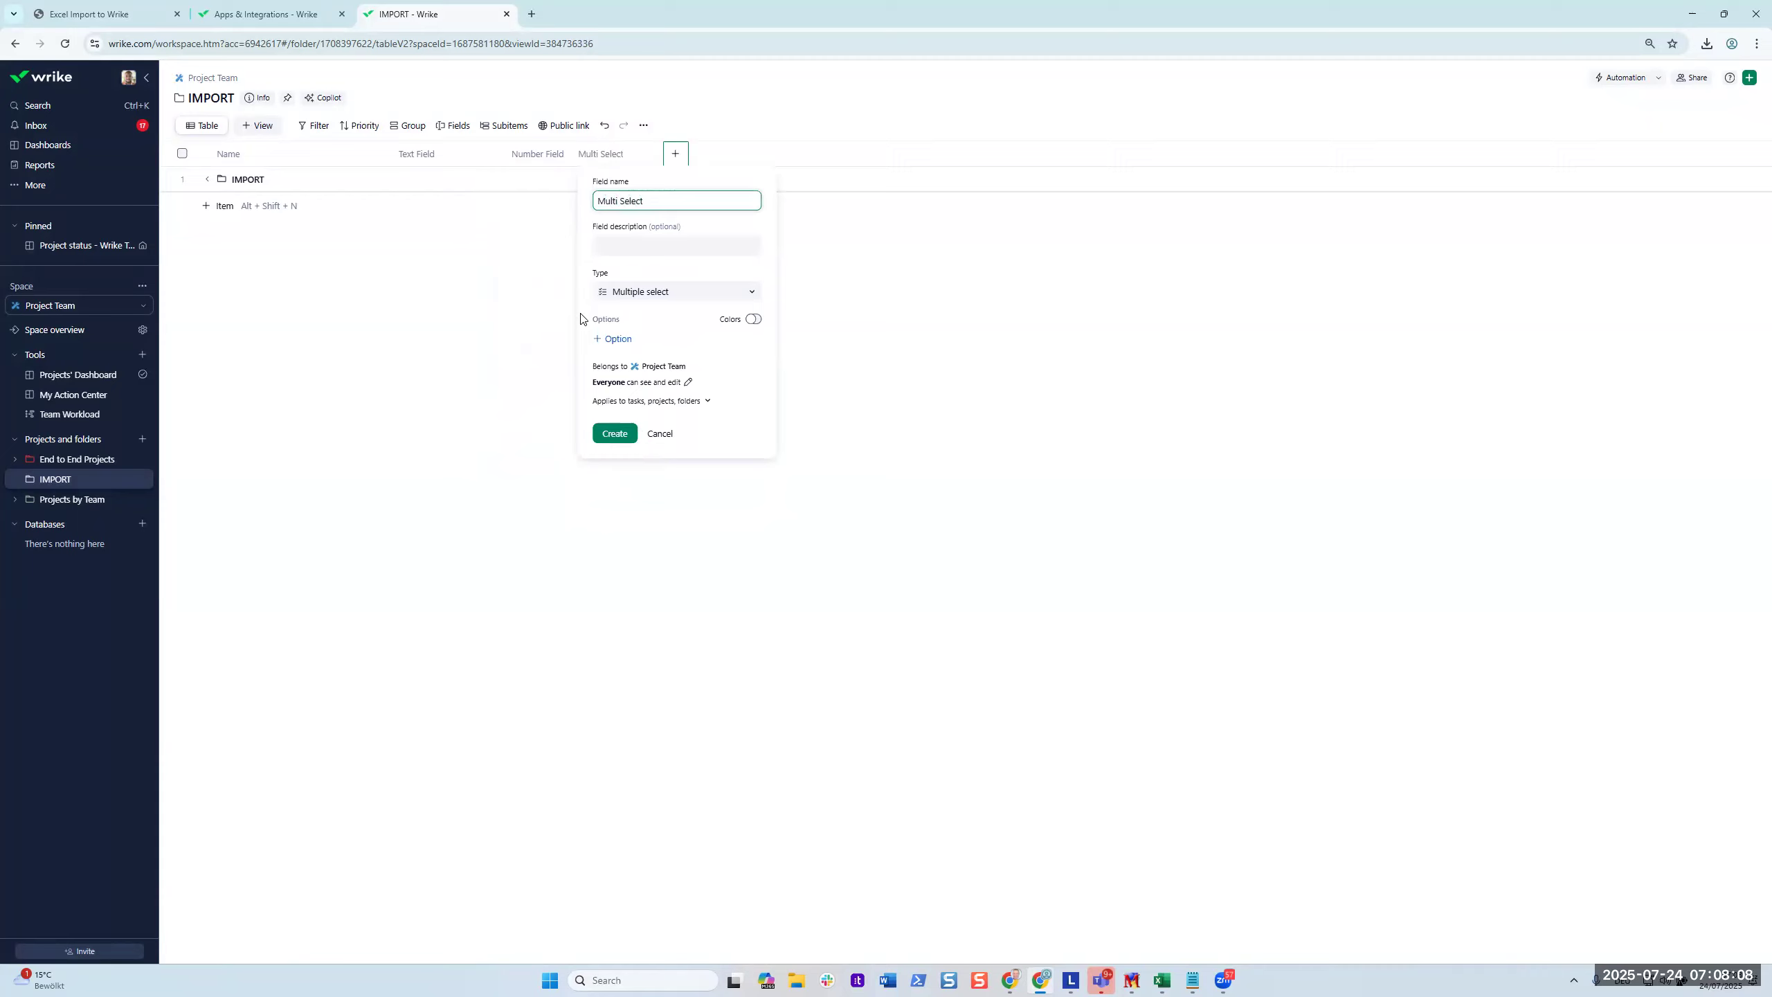
pyautogui.click(614, 338)
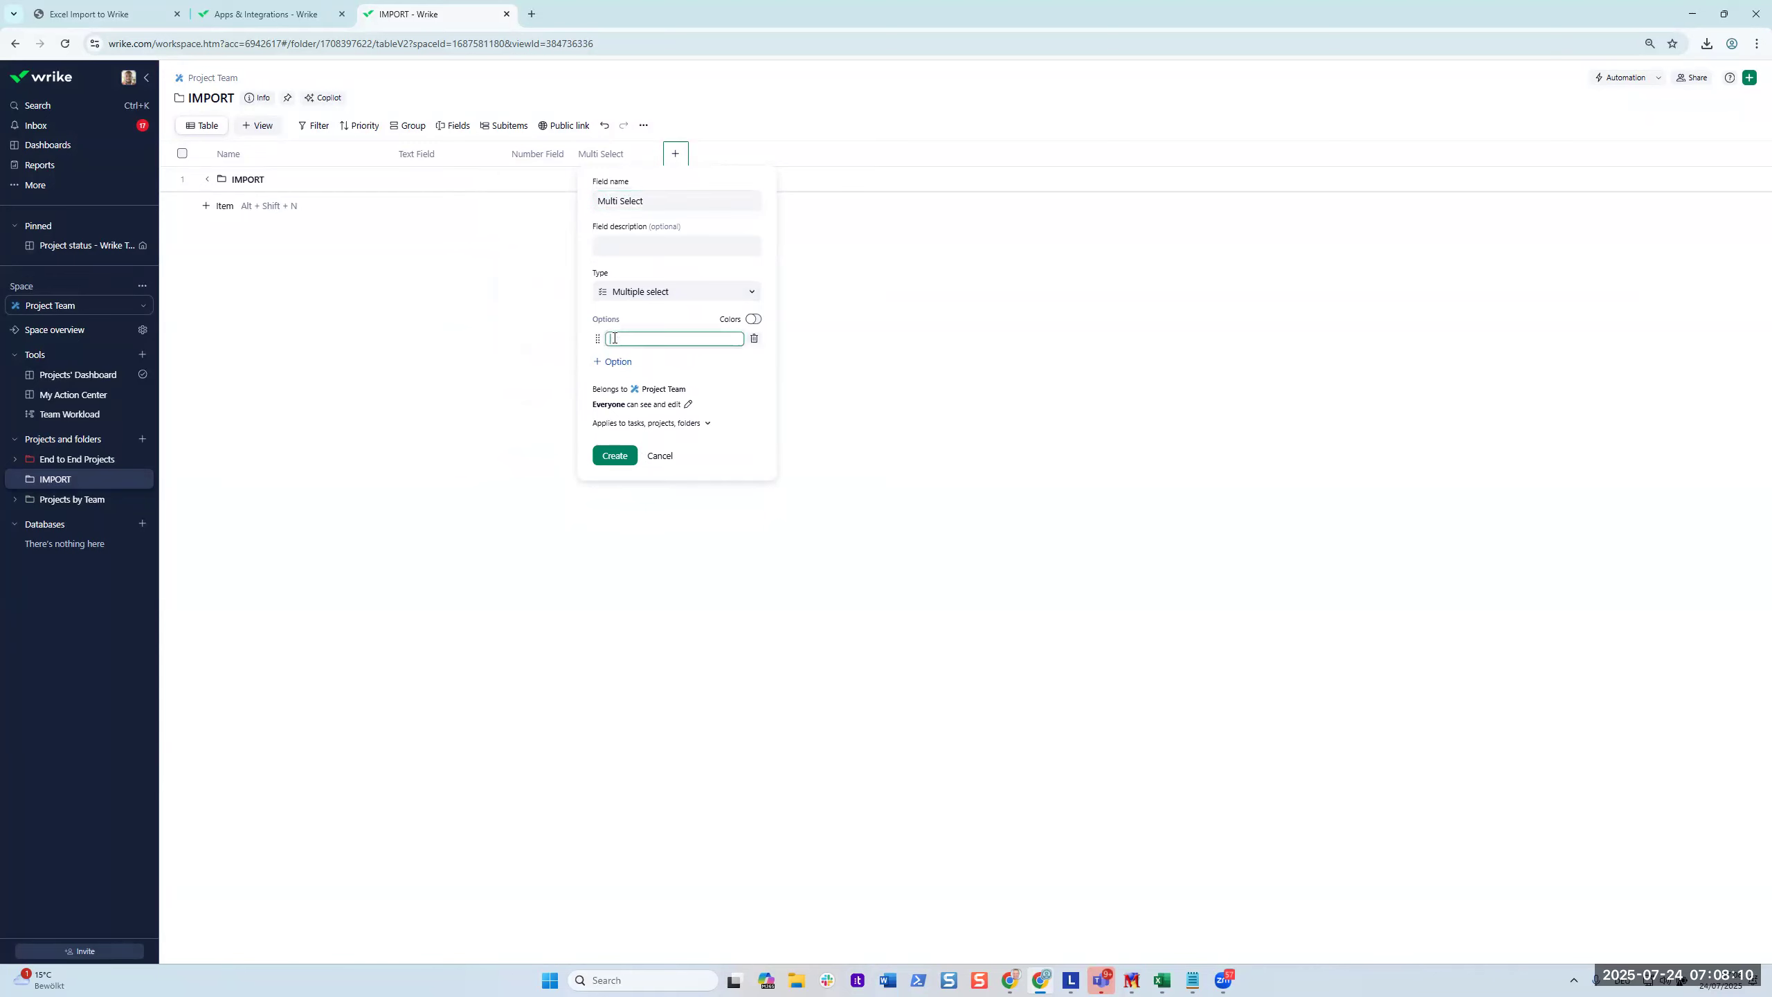
pyautogui.hotkey('alt', 'Tab')
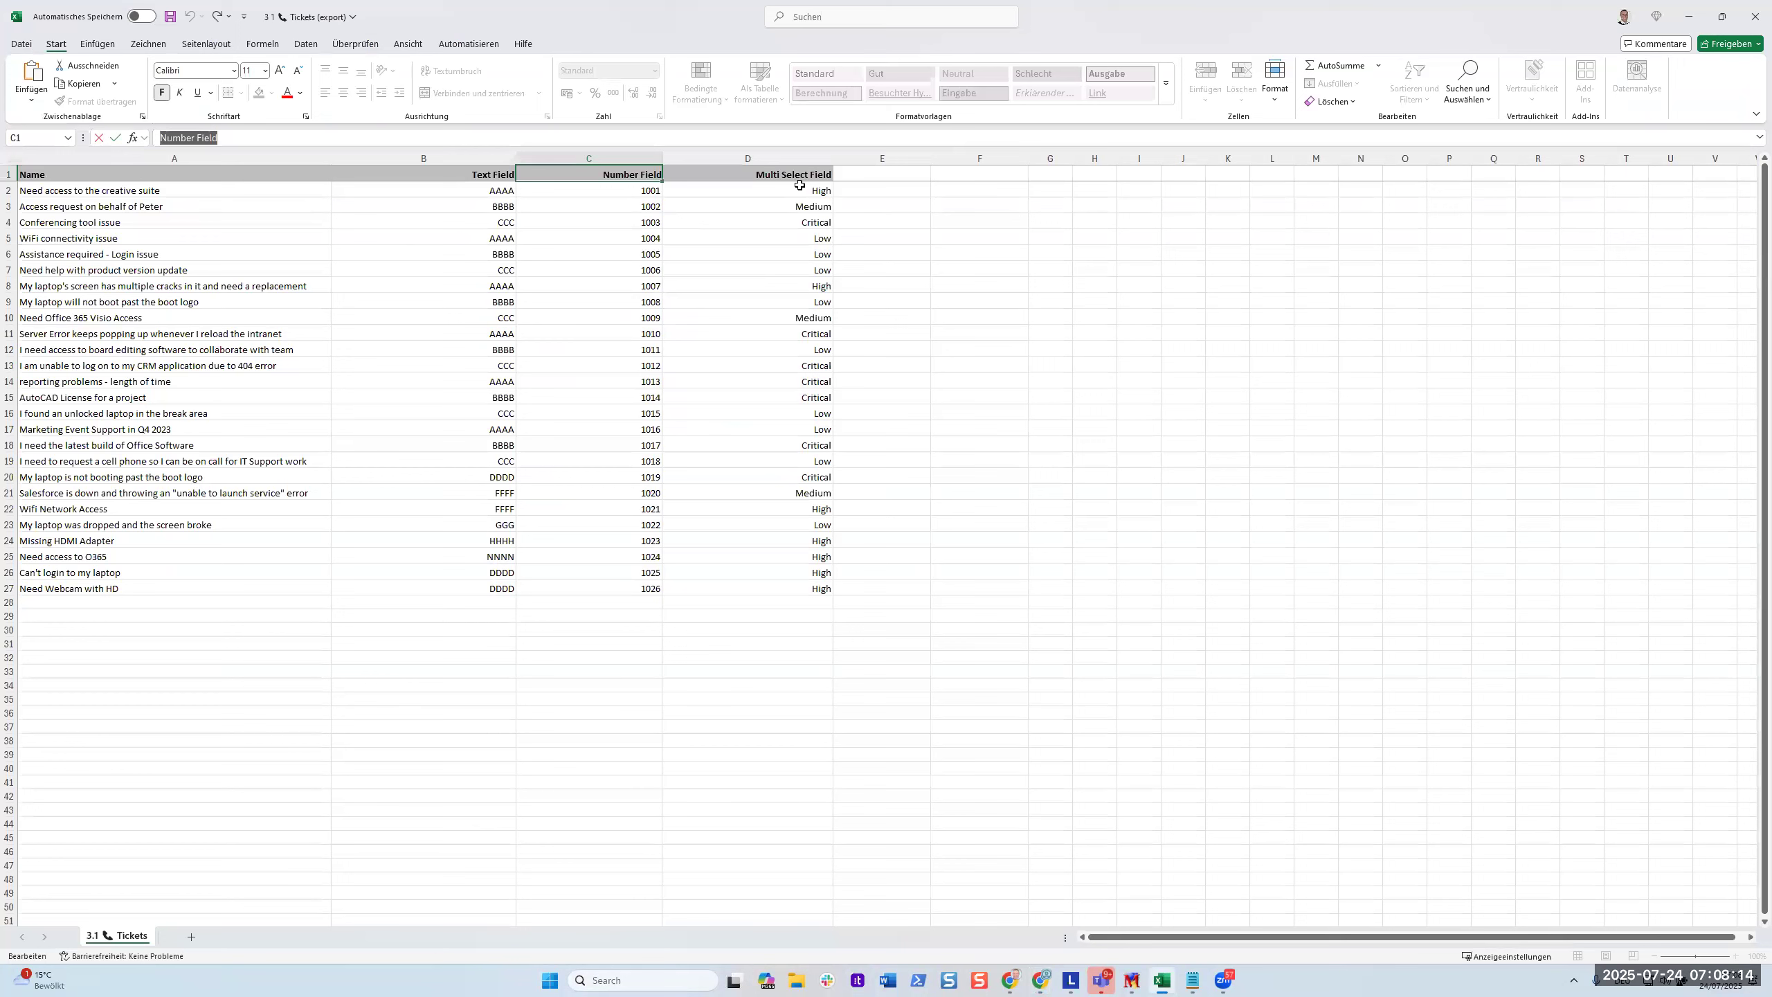
pyautogui.moveTo(800, 190); pyautogui.dragTo(797, 236)
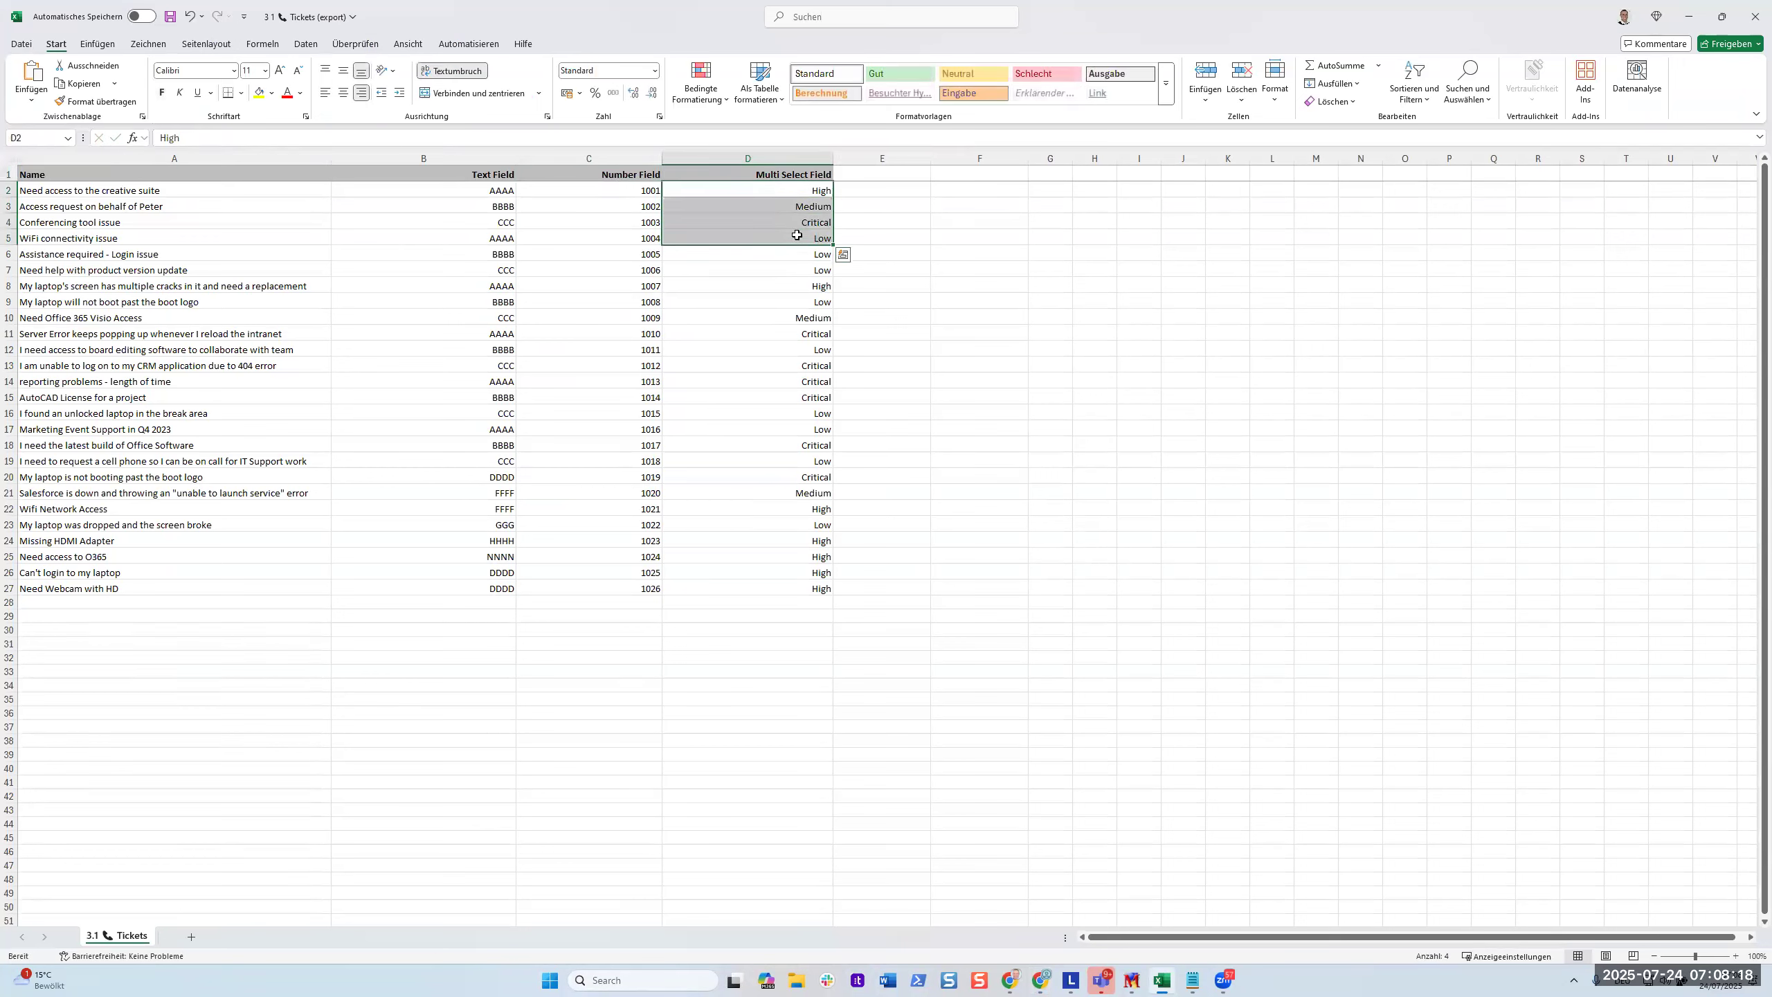
pyautogui.hotkey('ctrl', 'c')
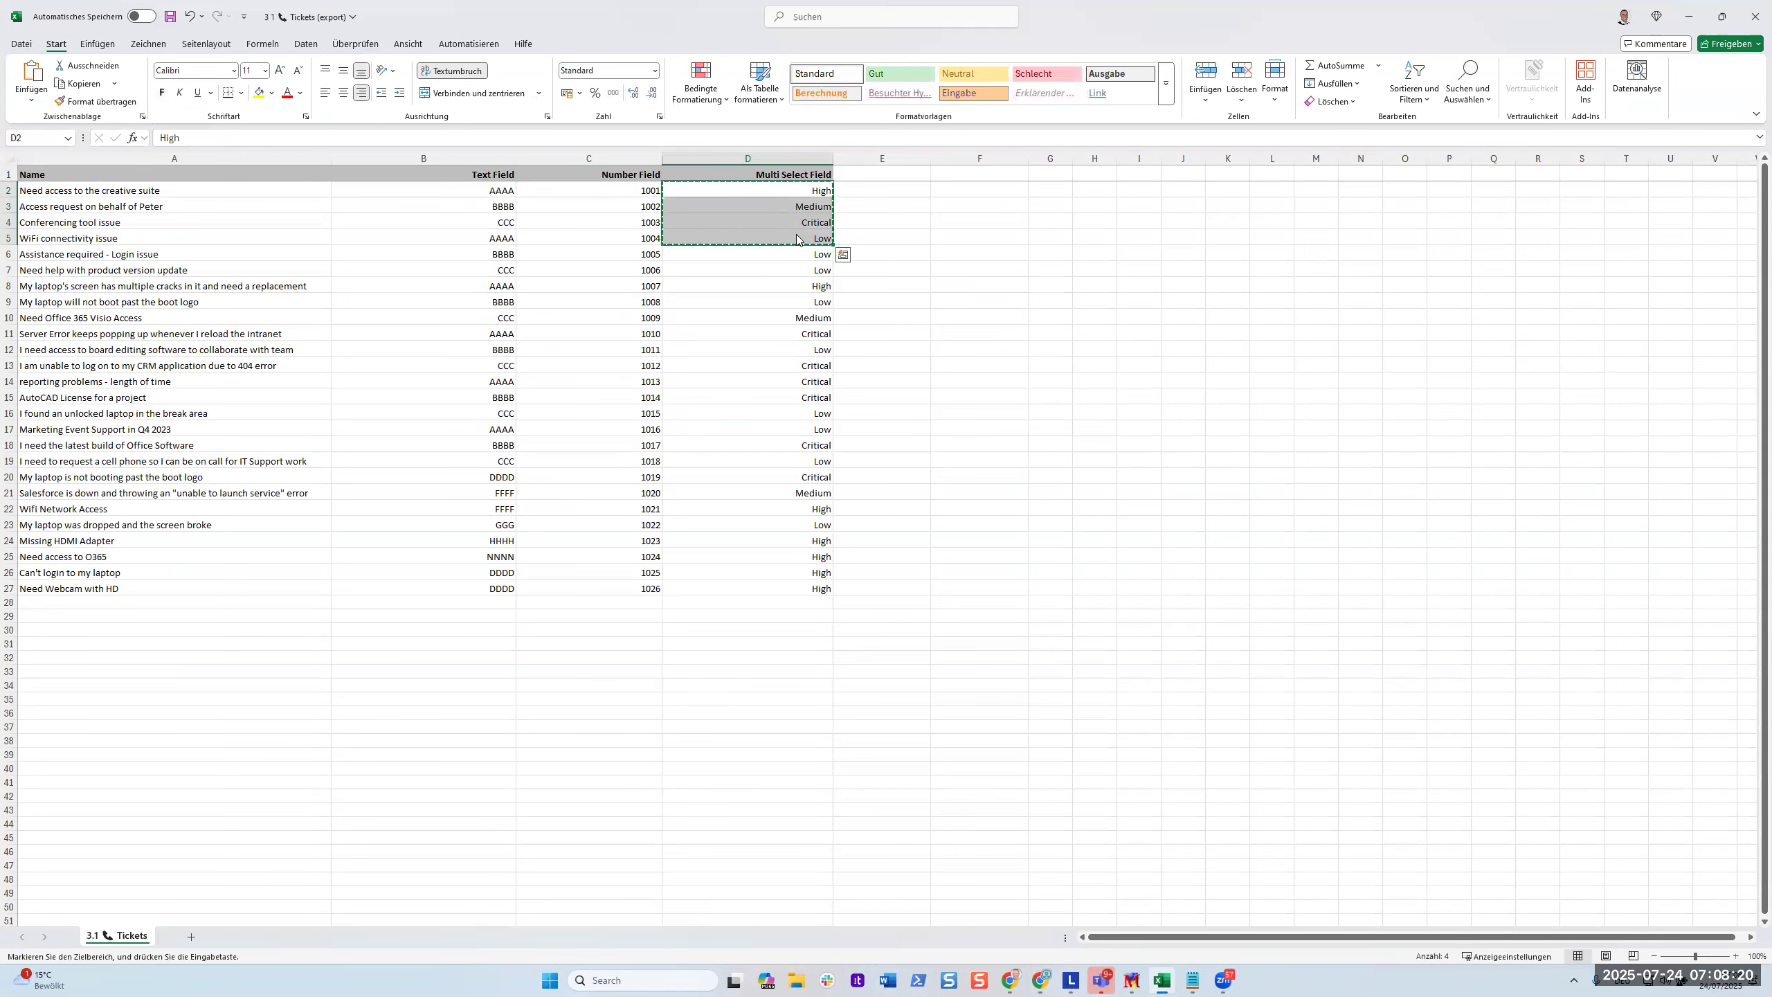
pyautogui.hotkey('alt', 'Tab')
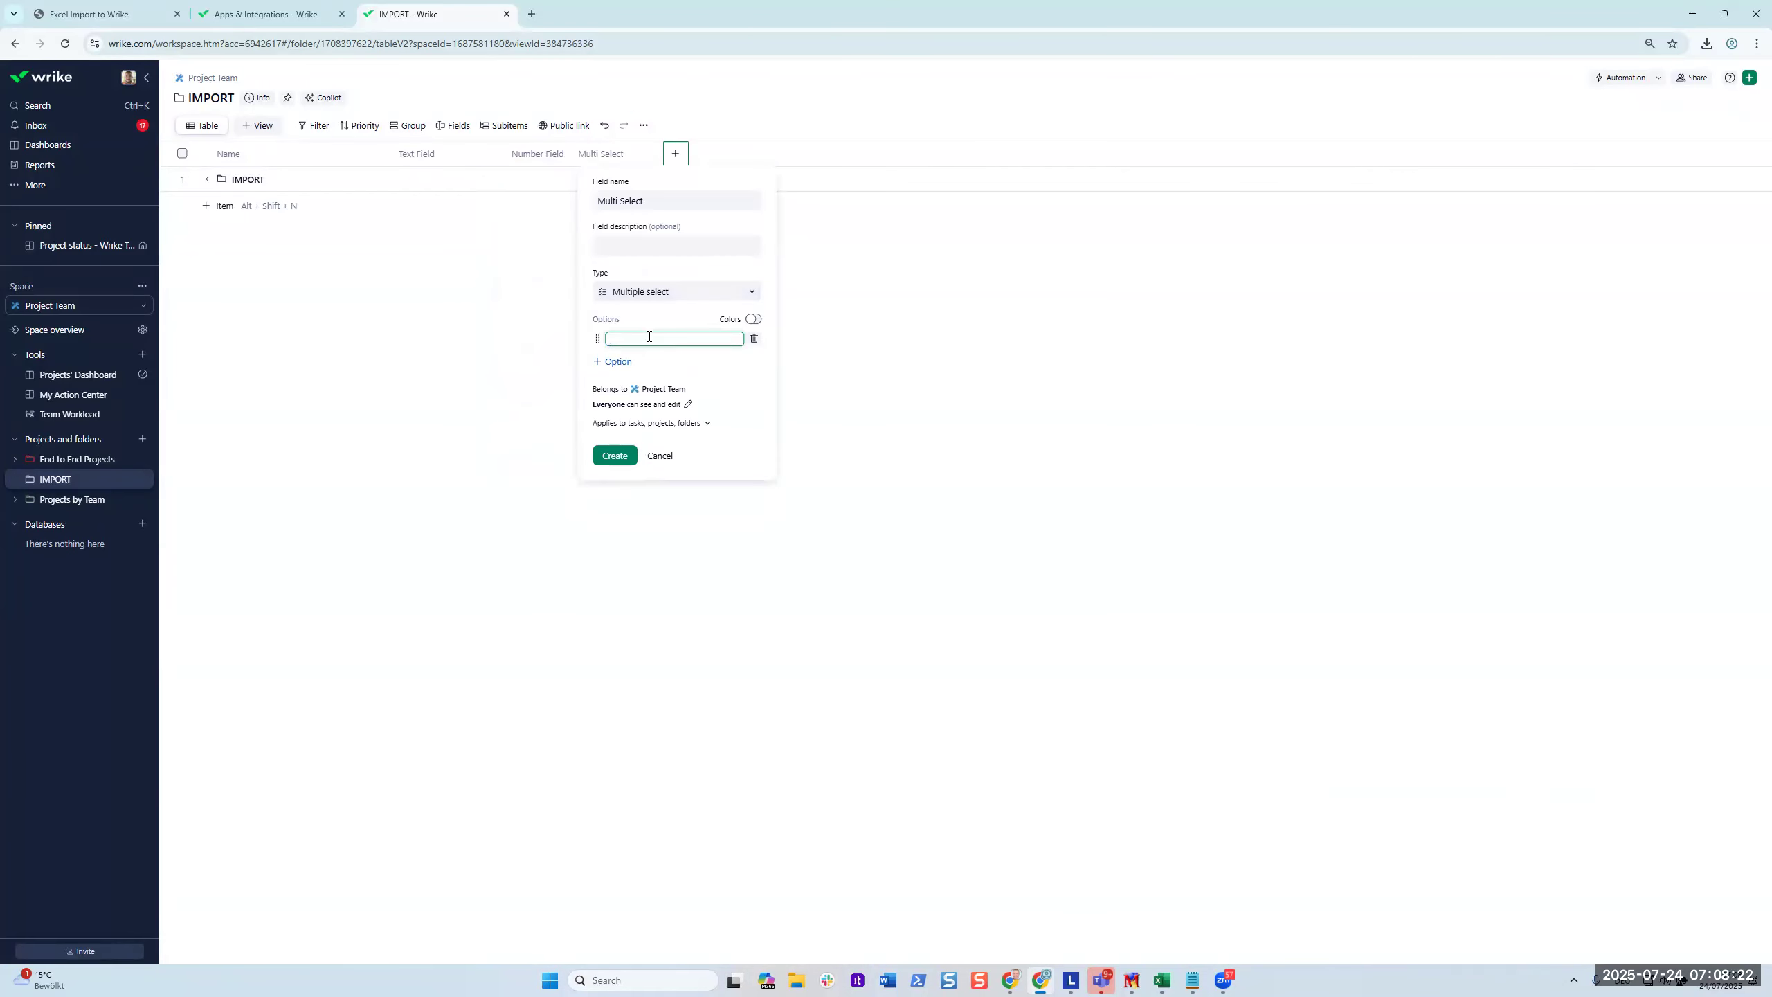
pyautogui.hotkey('ctrl', 'v')
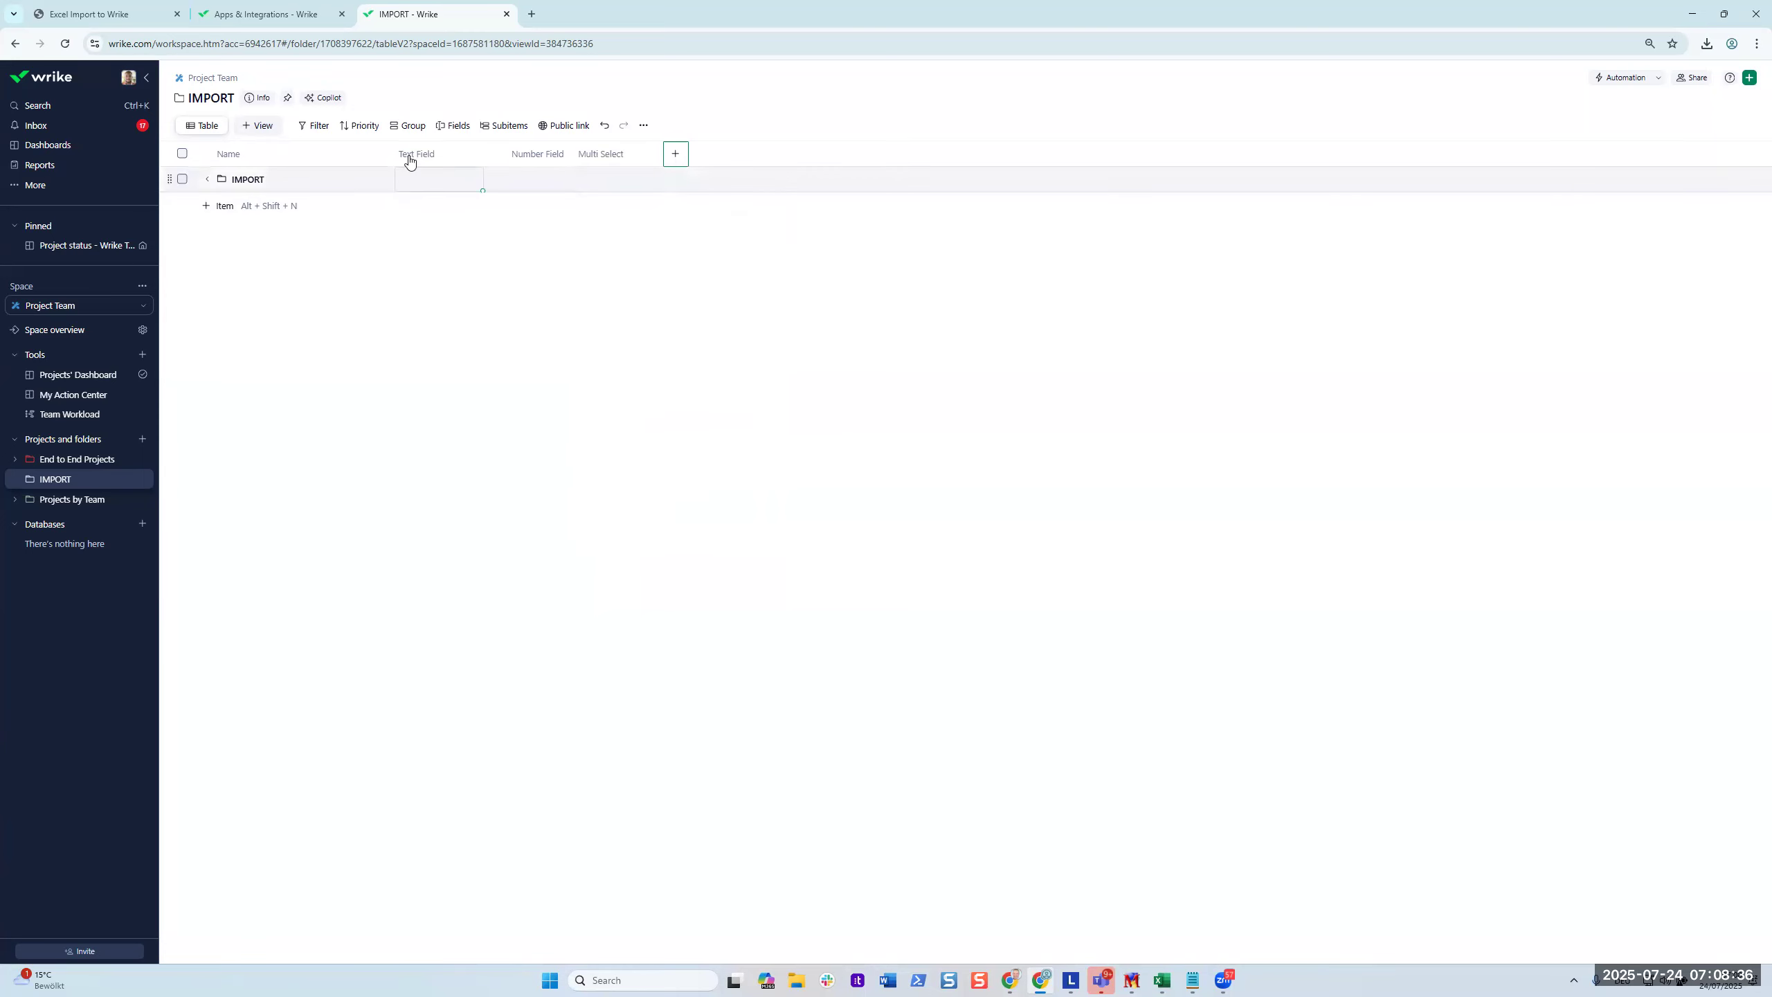
pyautogui.hotkey('alt', 'Tab')
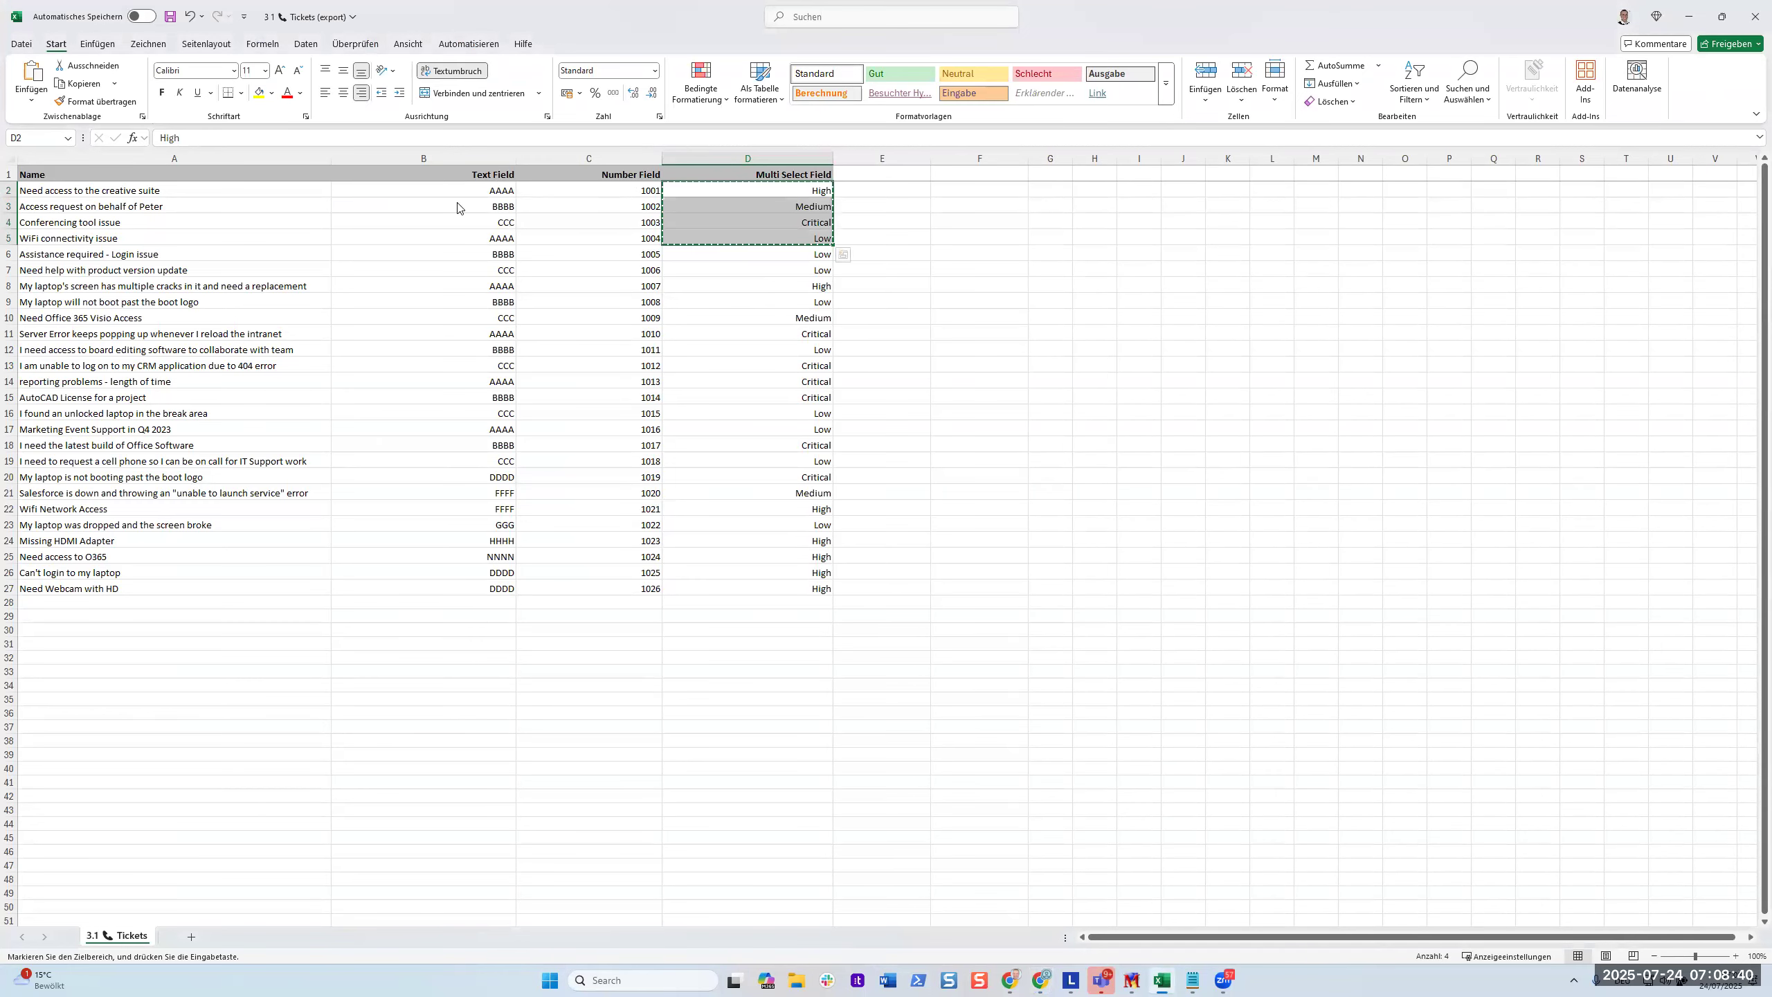
pyautogui.hotkey('alt', 'Tab')
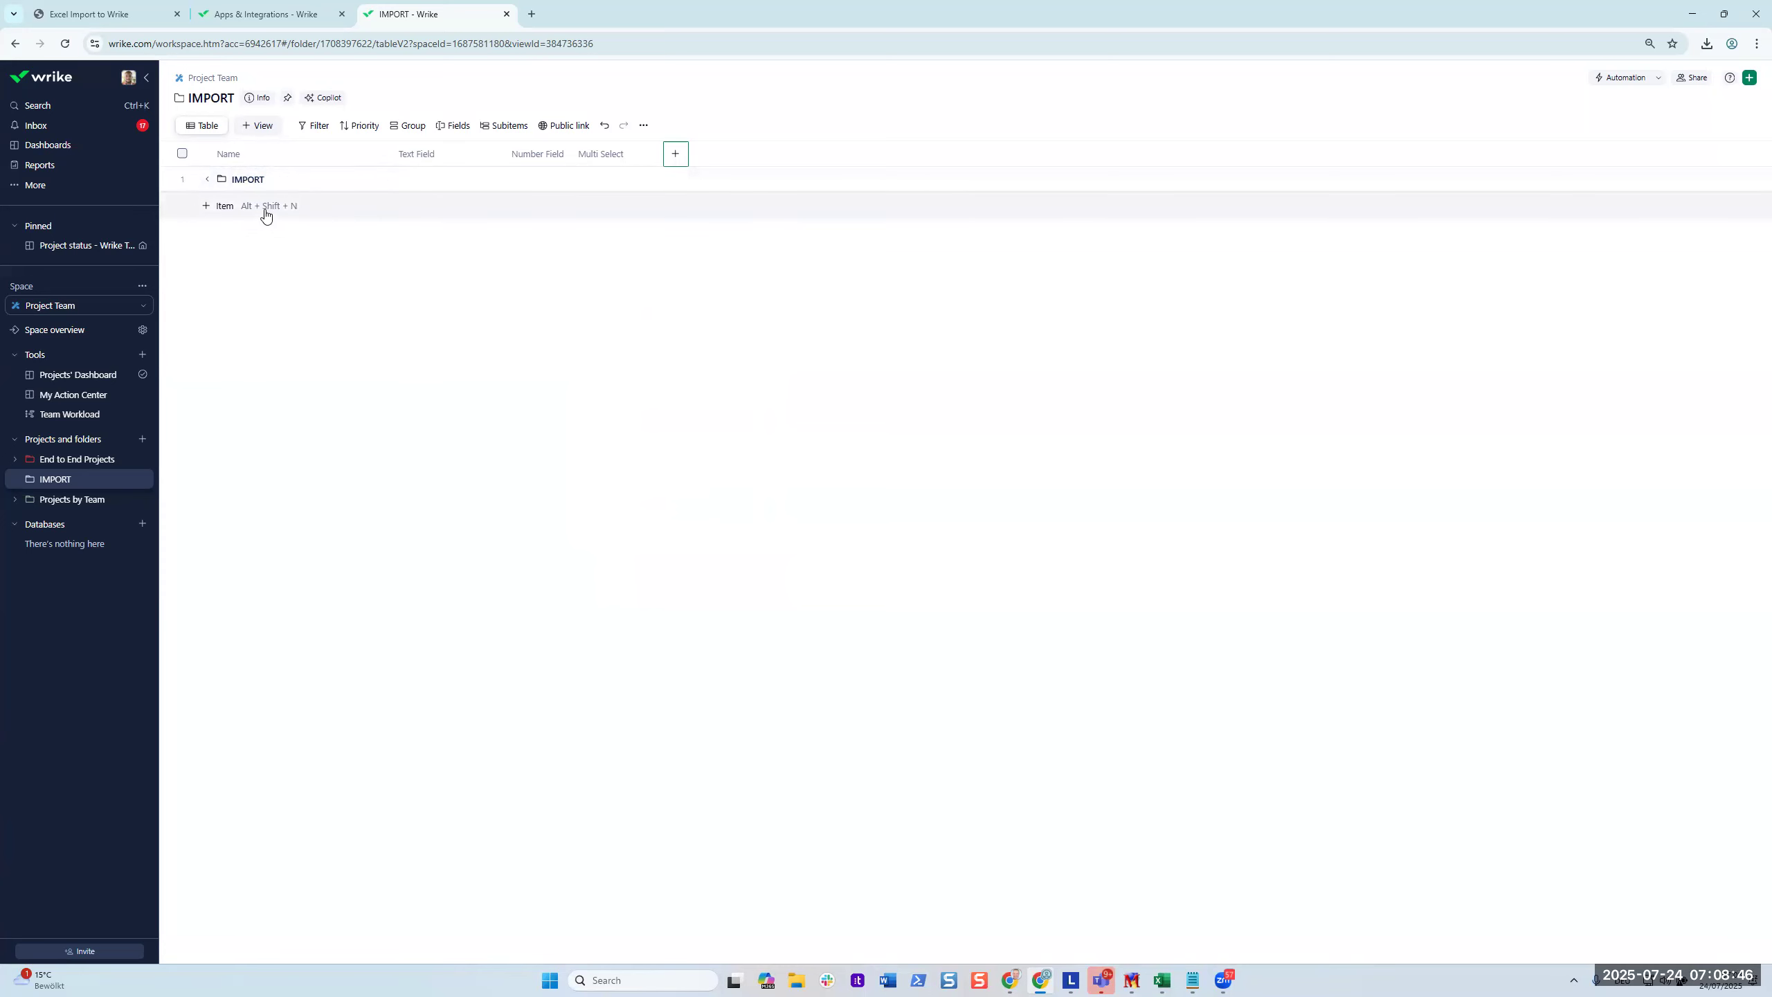
pyautogui.hotkey('alt', 'Tab')
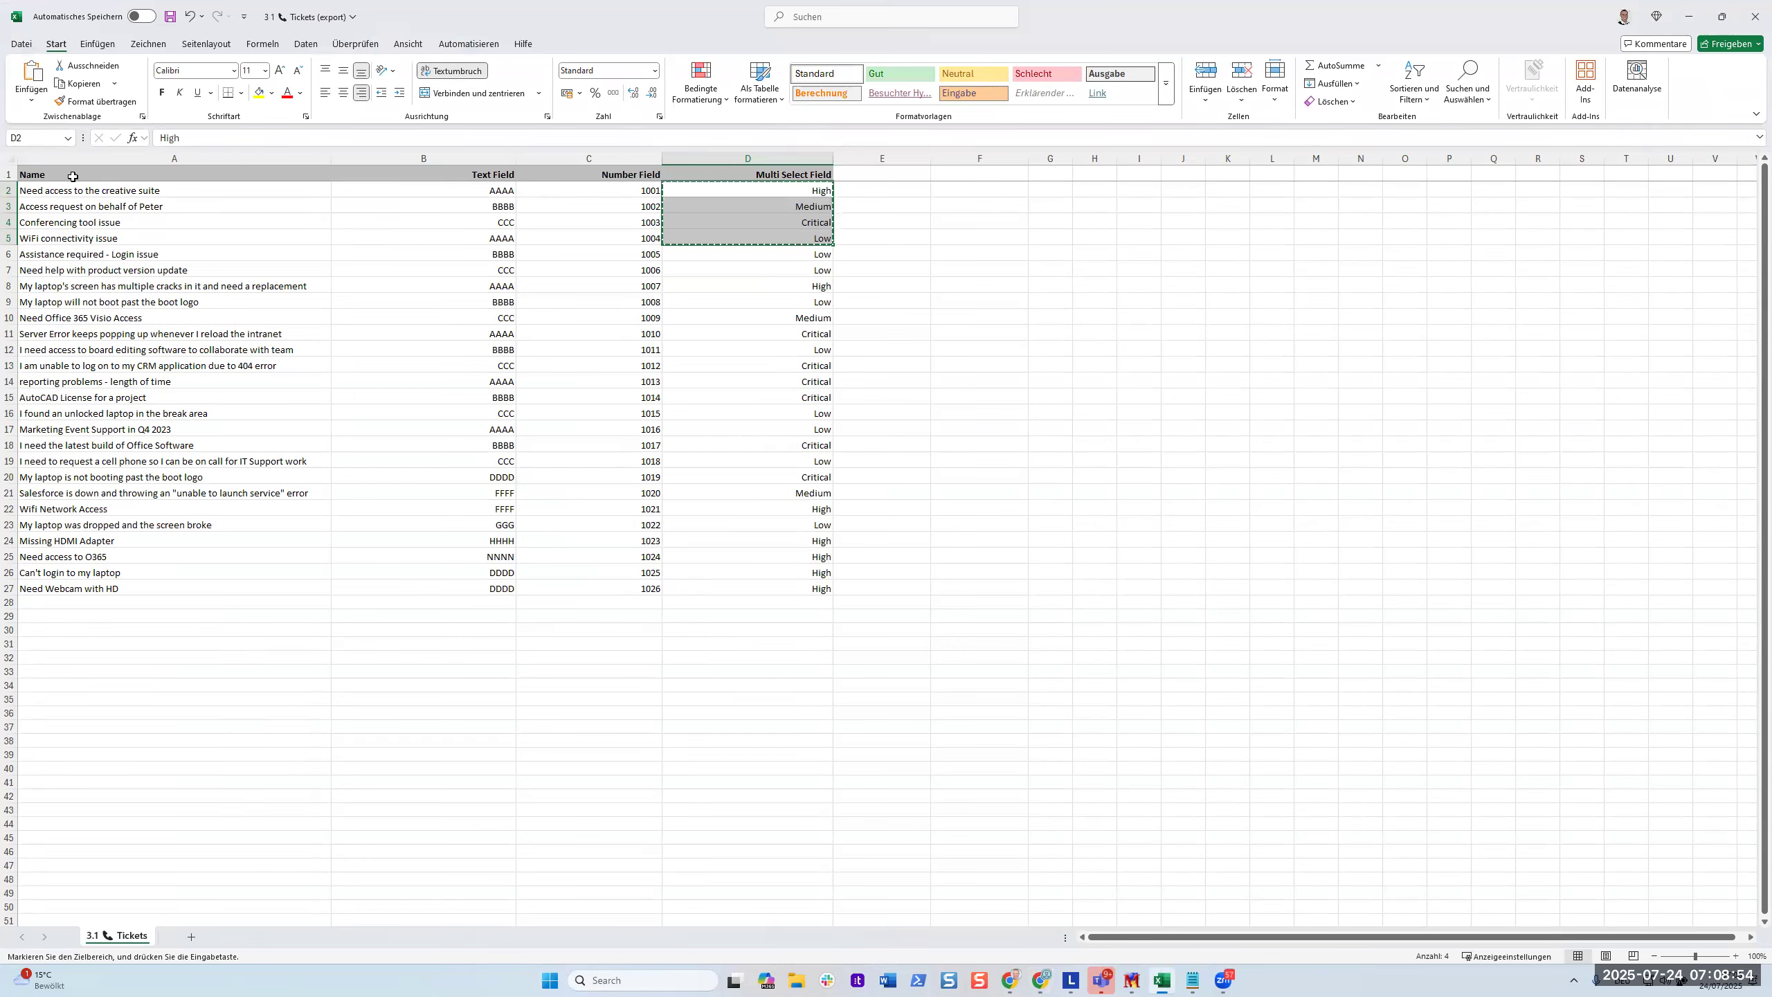
pyautogui.hotkey('alt', 'Tab')
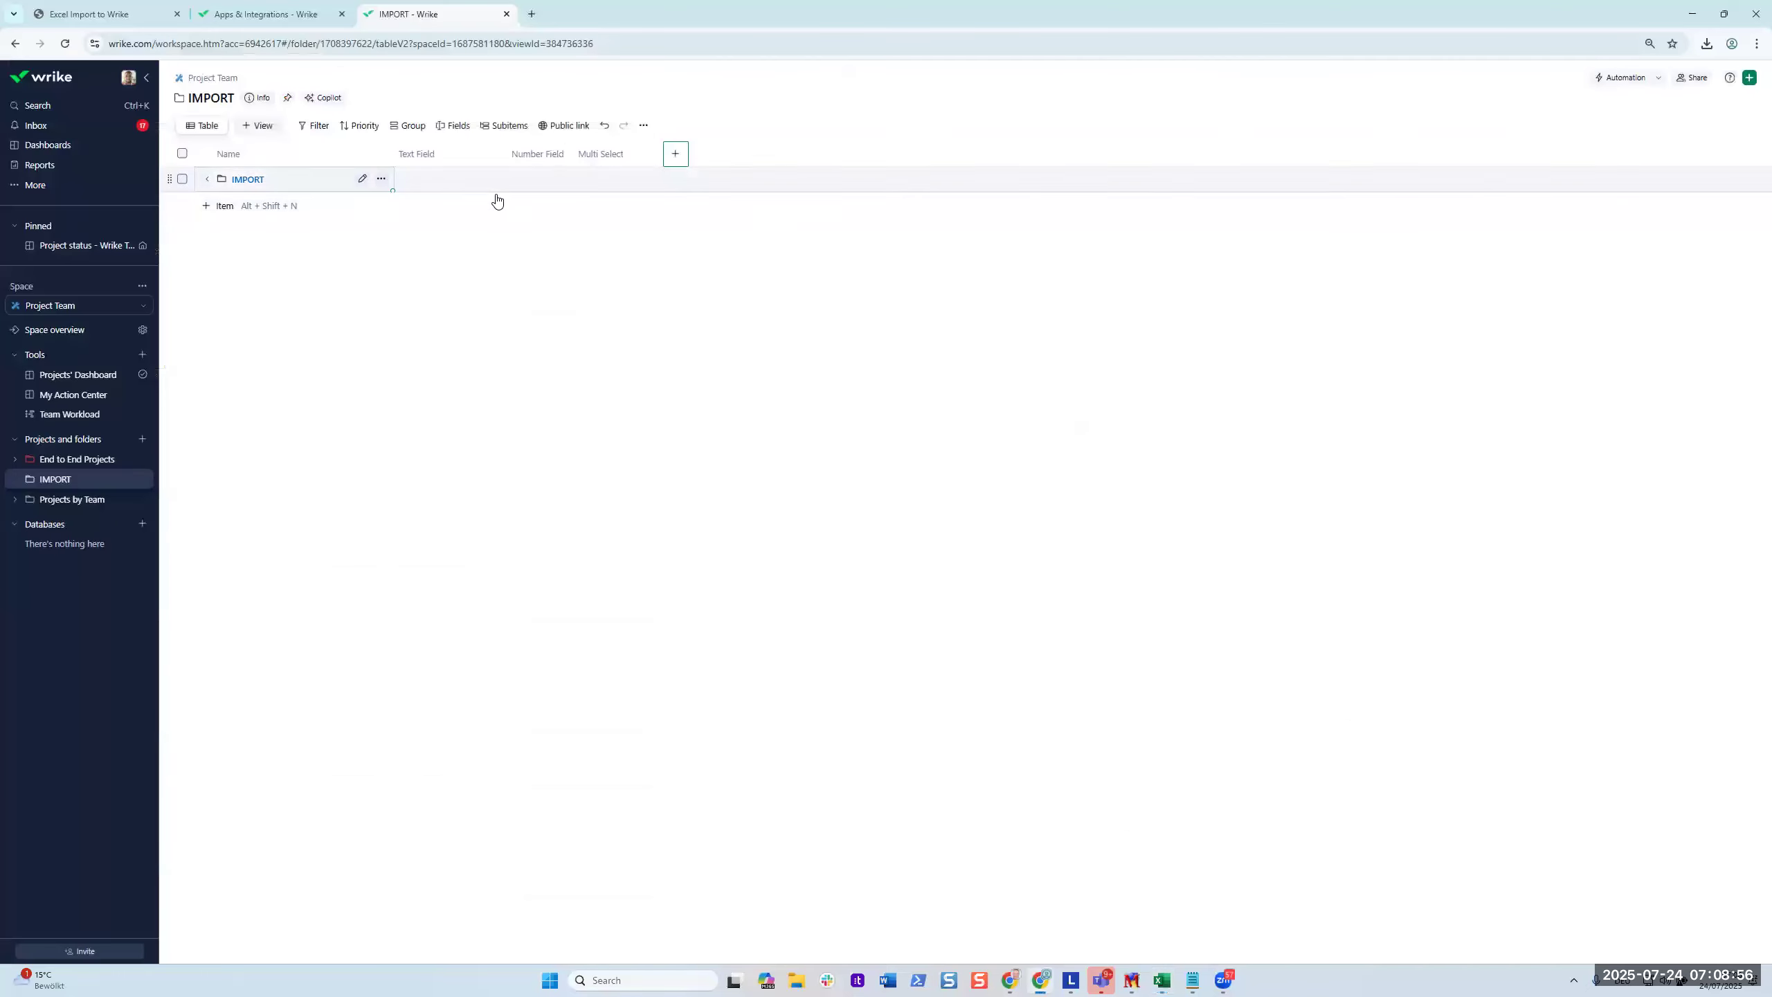
pyautogui.hotkey('alt', 'Tab')
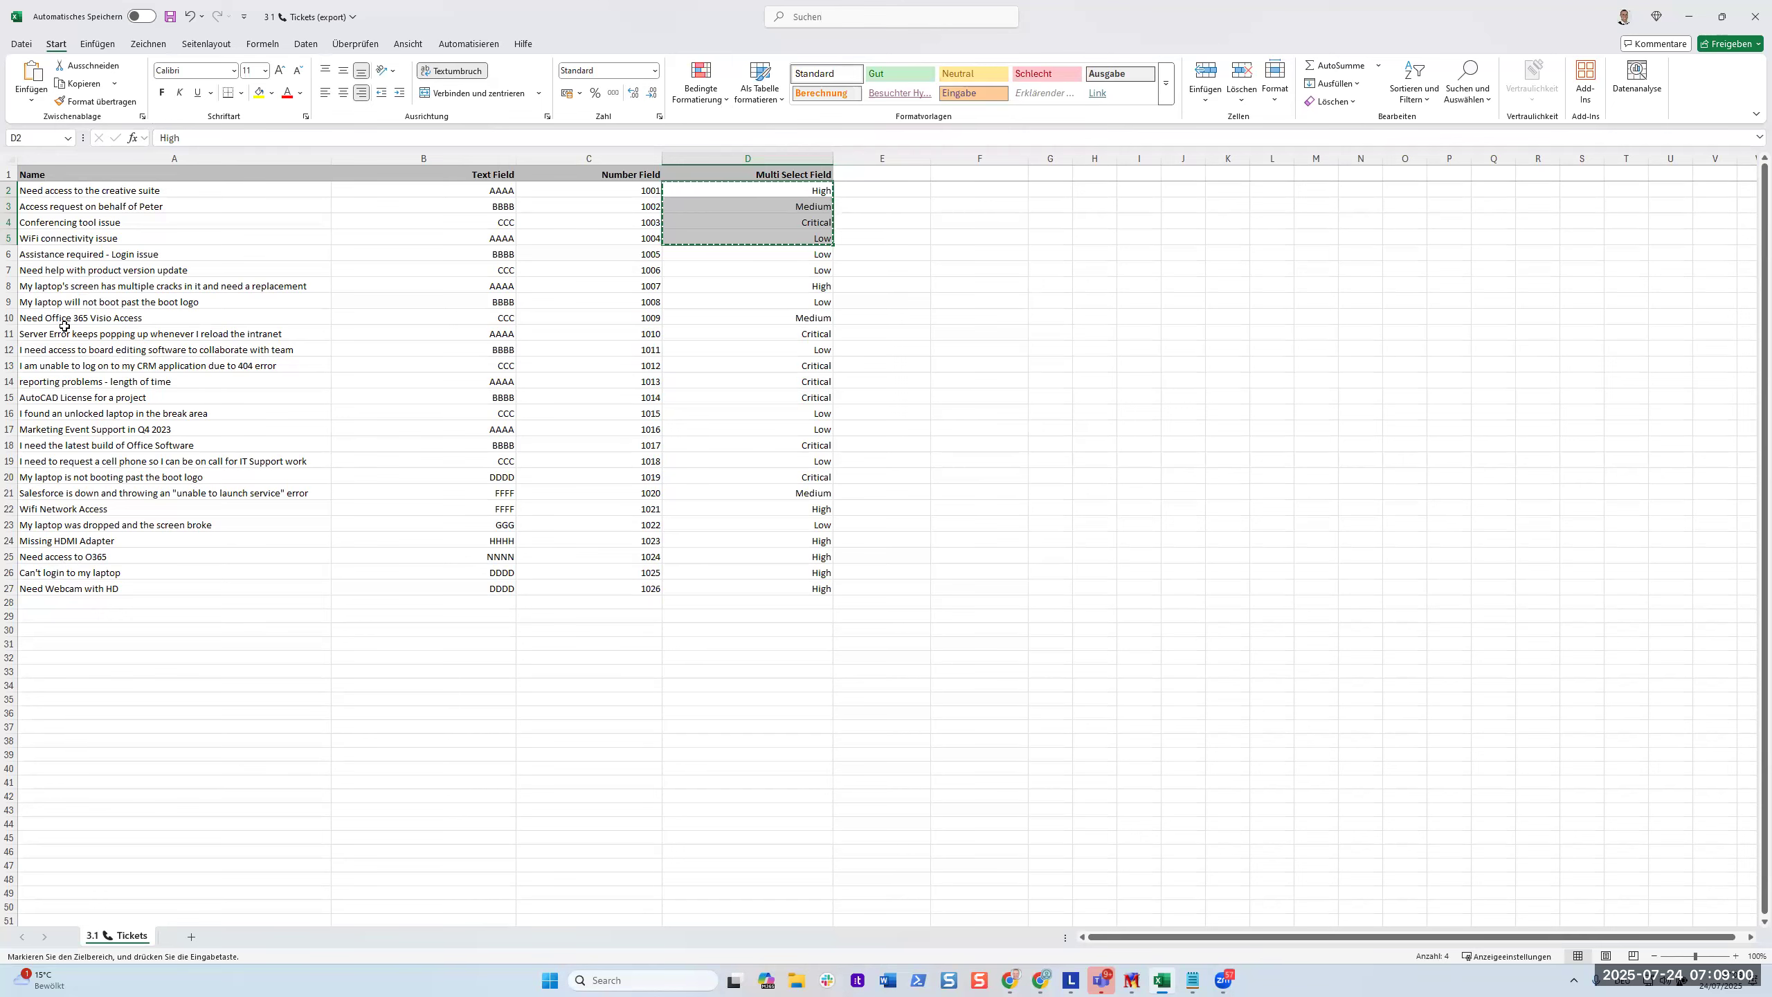
pyautogui.hotkey('alt', 'Tab')
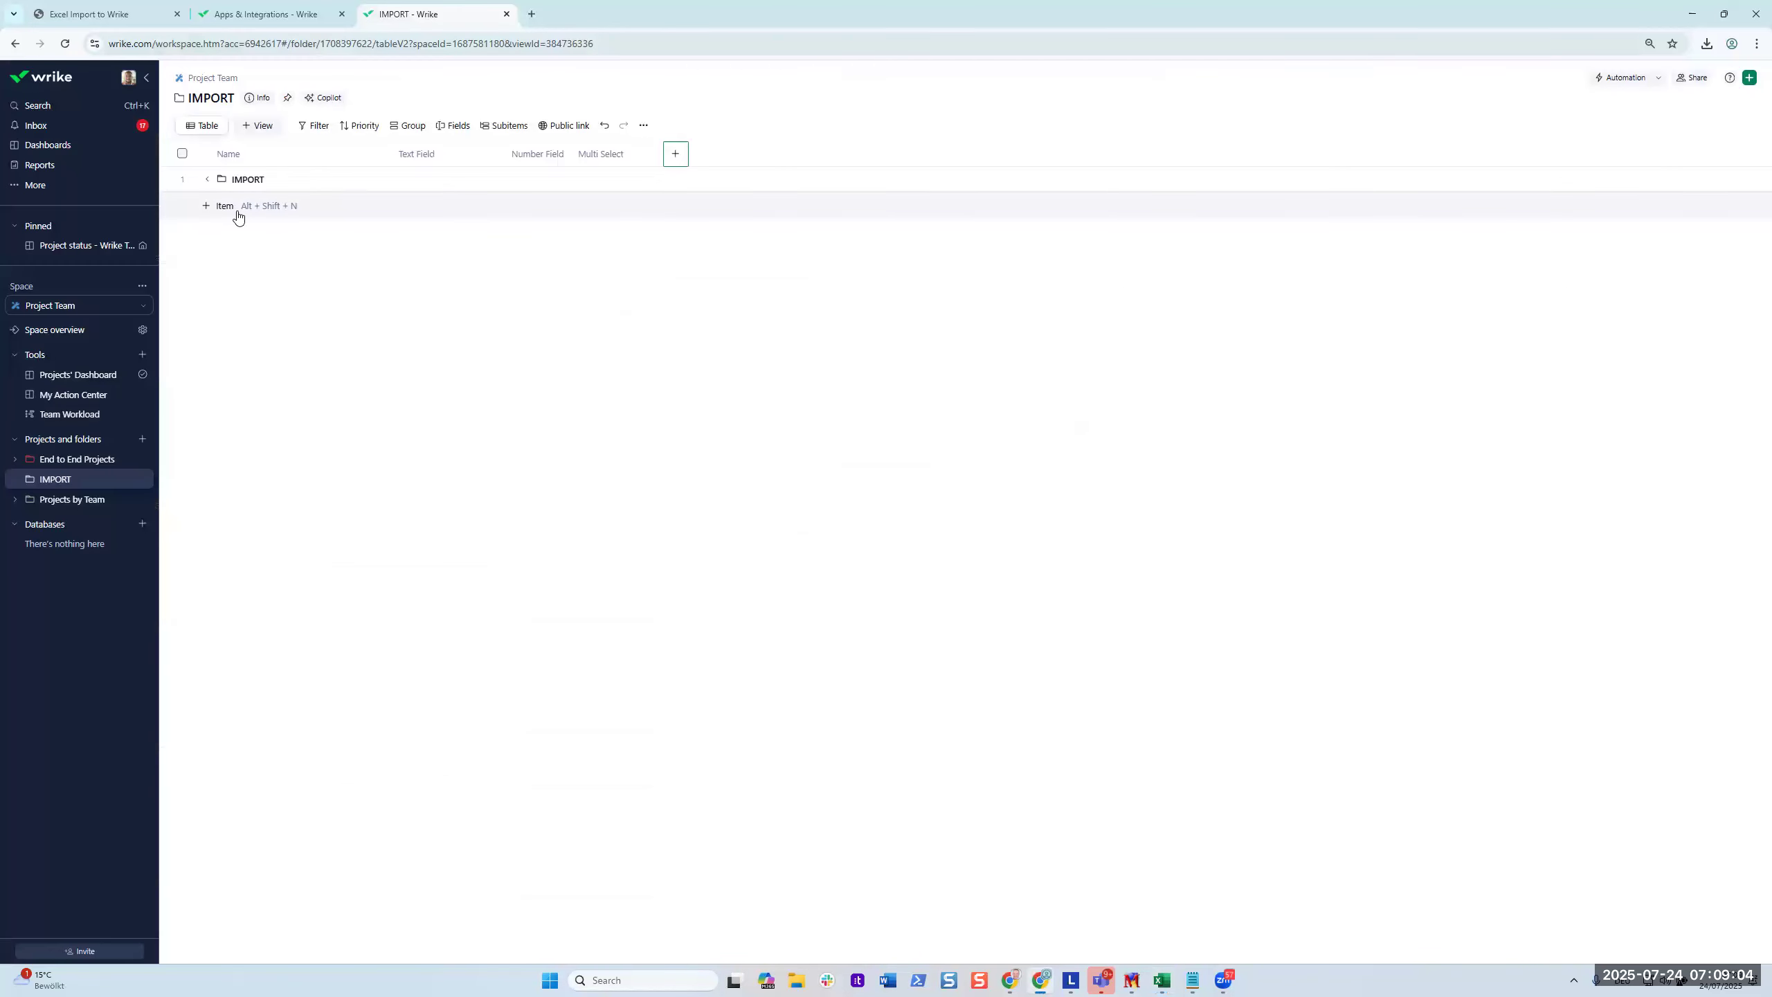
# Add 26 placeholder tasks named '1', then select ticket names A2:A27 in Excel.
pyautogui.click(238, 216)
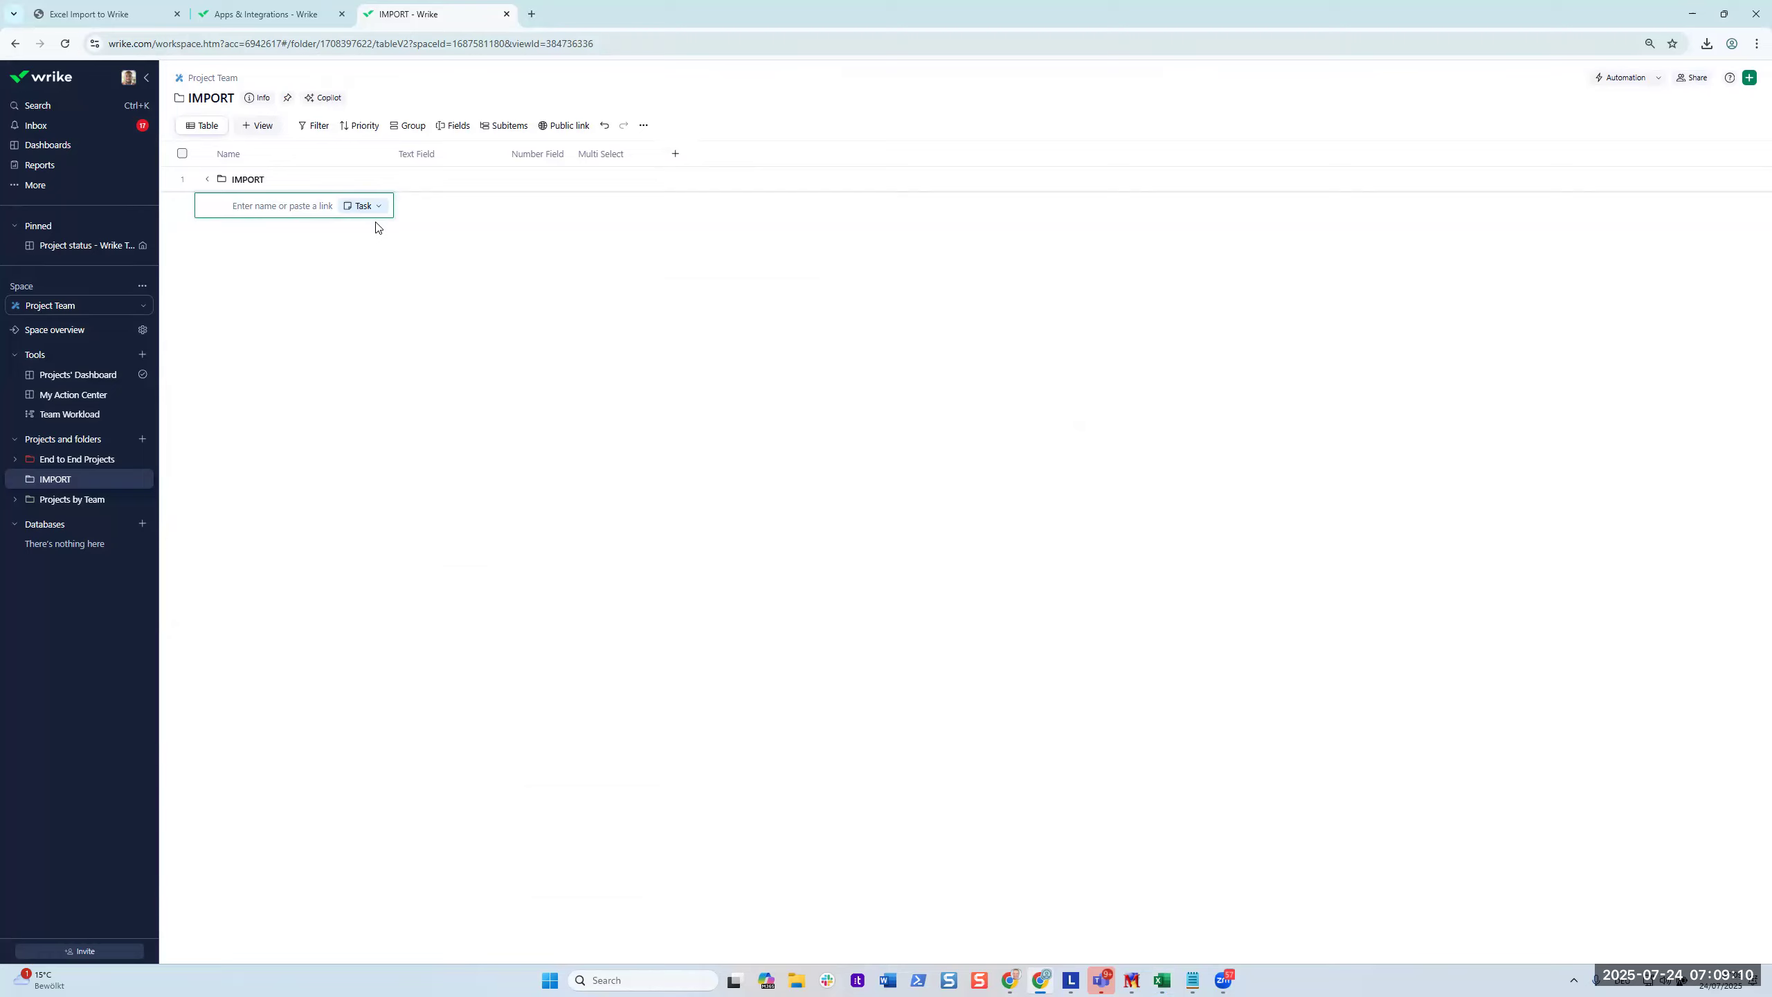
pyautogui.write('1')
pyautogui.press('Return')
pyautogui.write('1')
pyautogui.press('Return')
pyautogui.write('1')
pyautogui.write('1')
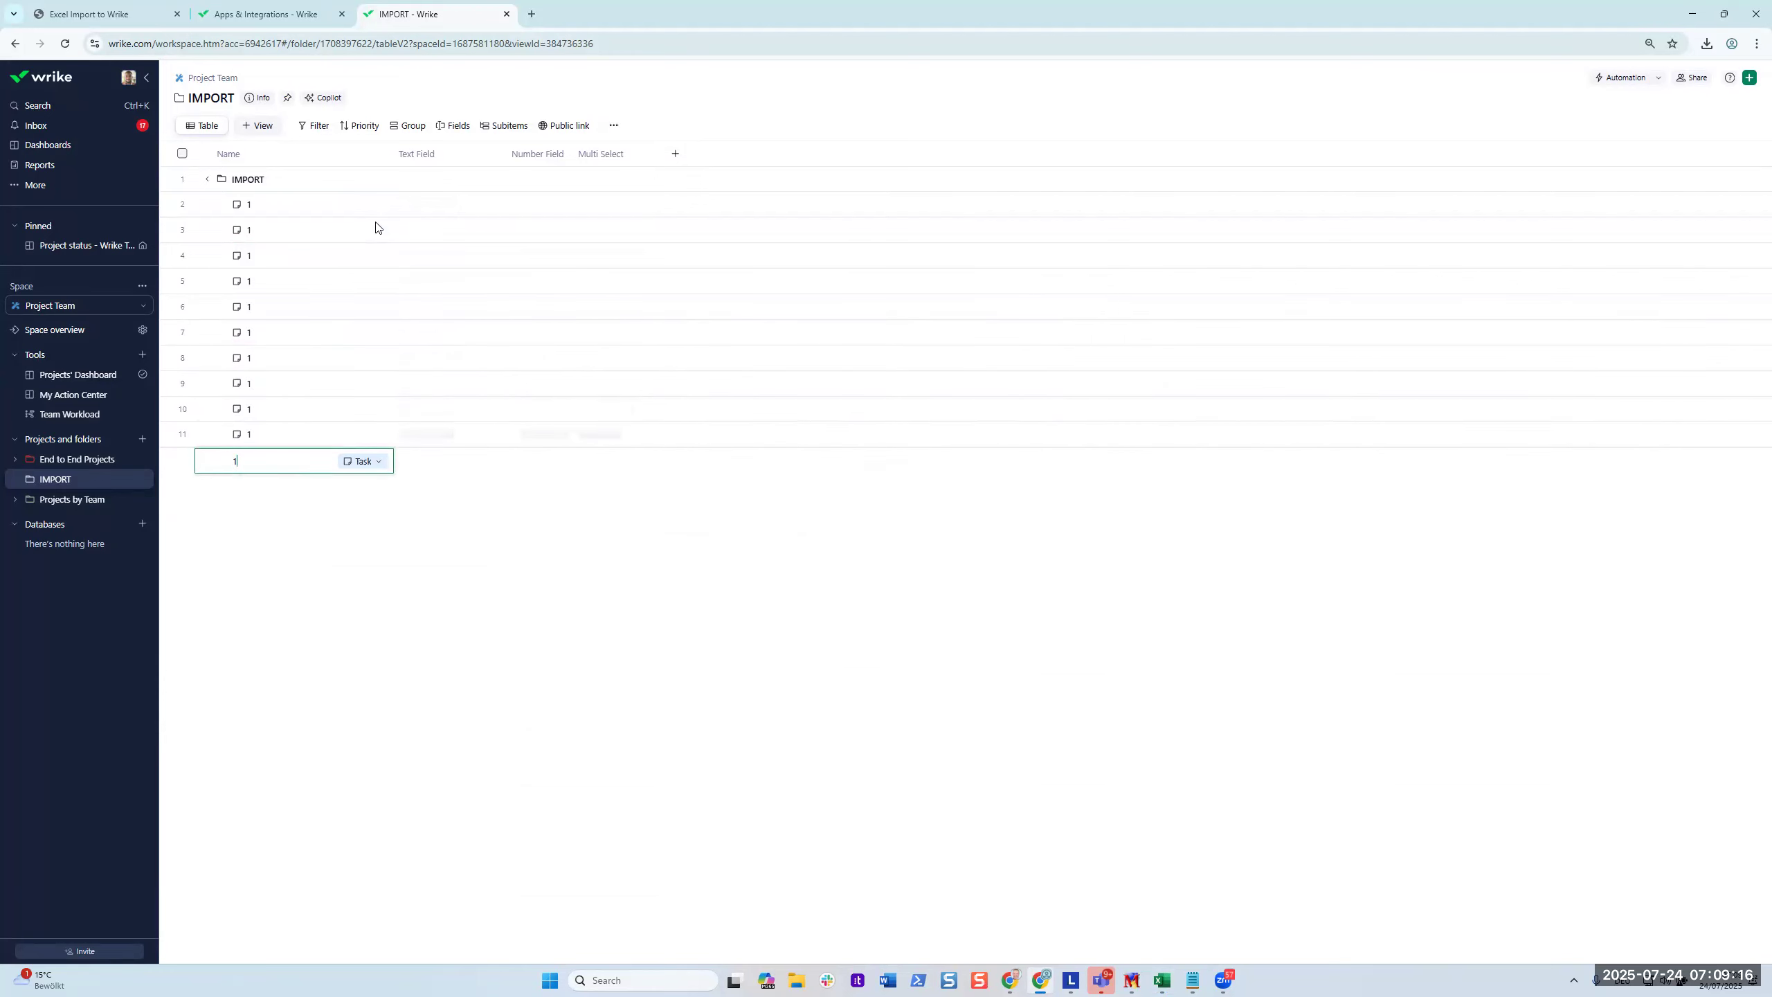
pyautogui.write(' 1 1 1 1 1 1 1 1 1 1 1 1 1 1 1 1')
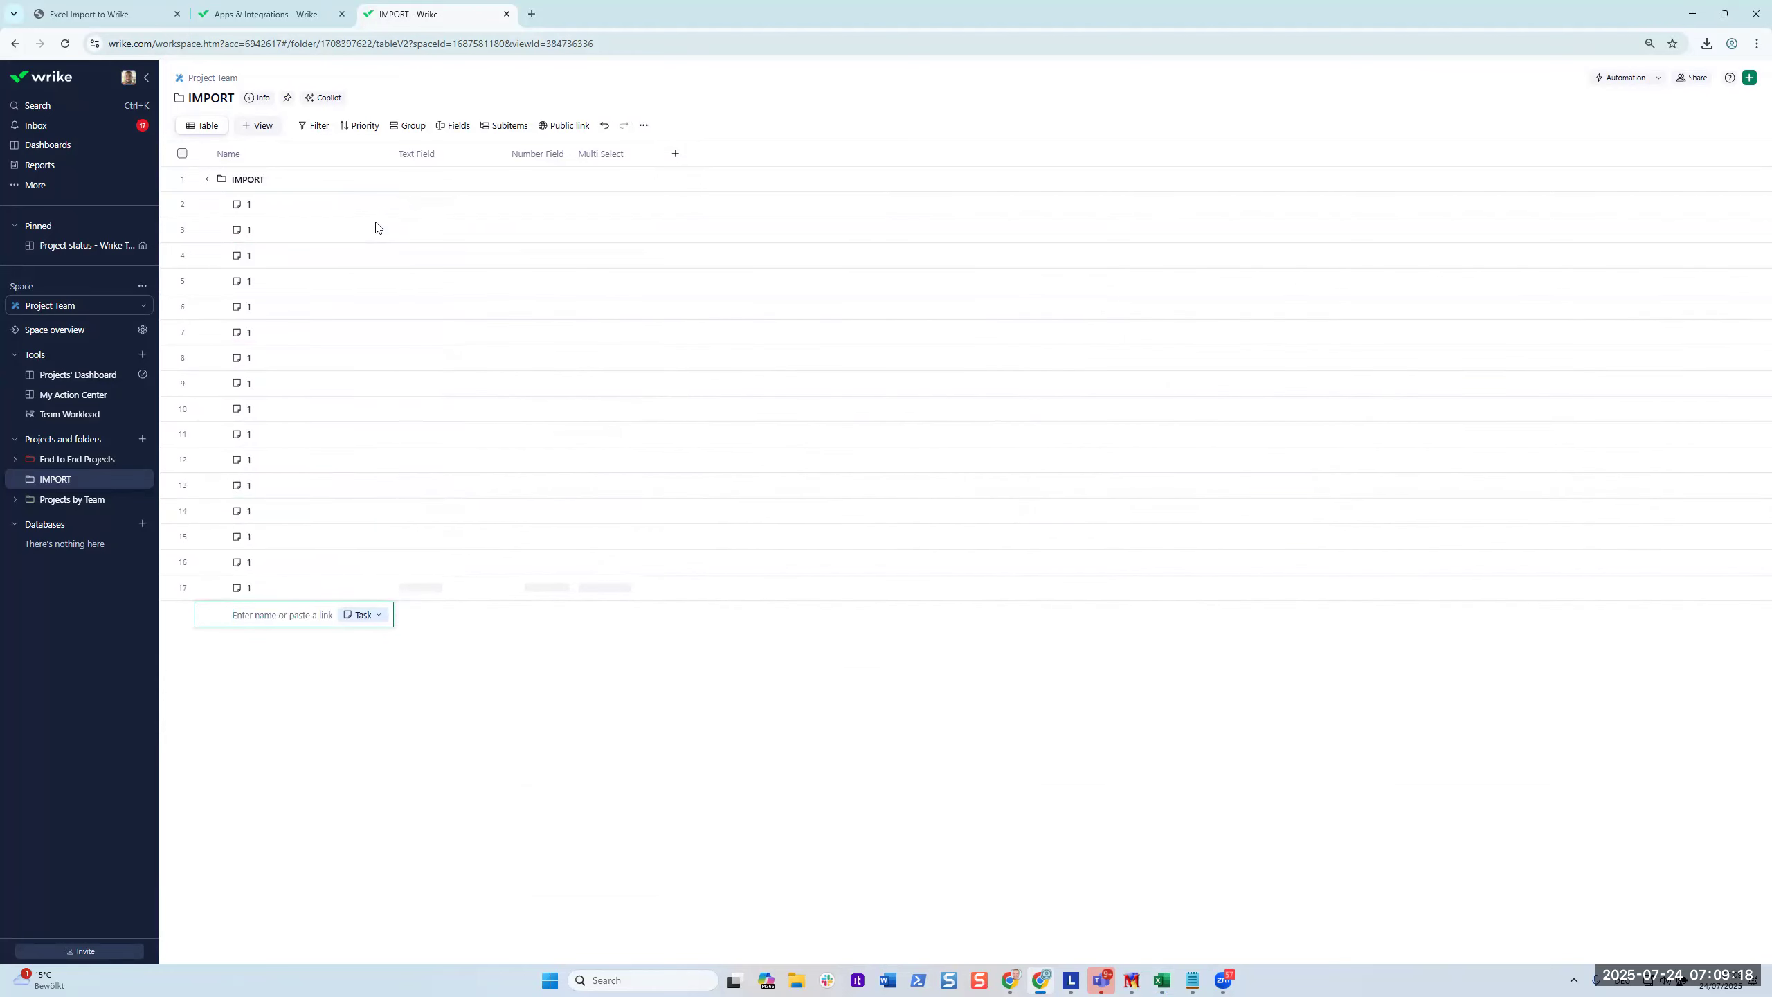
pyautogui.write(' 1 1 1 1')
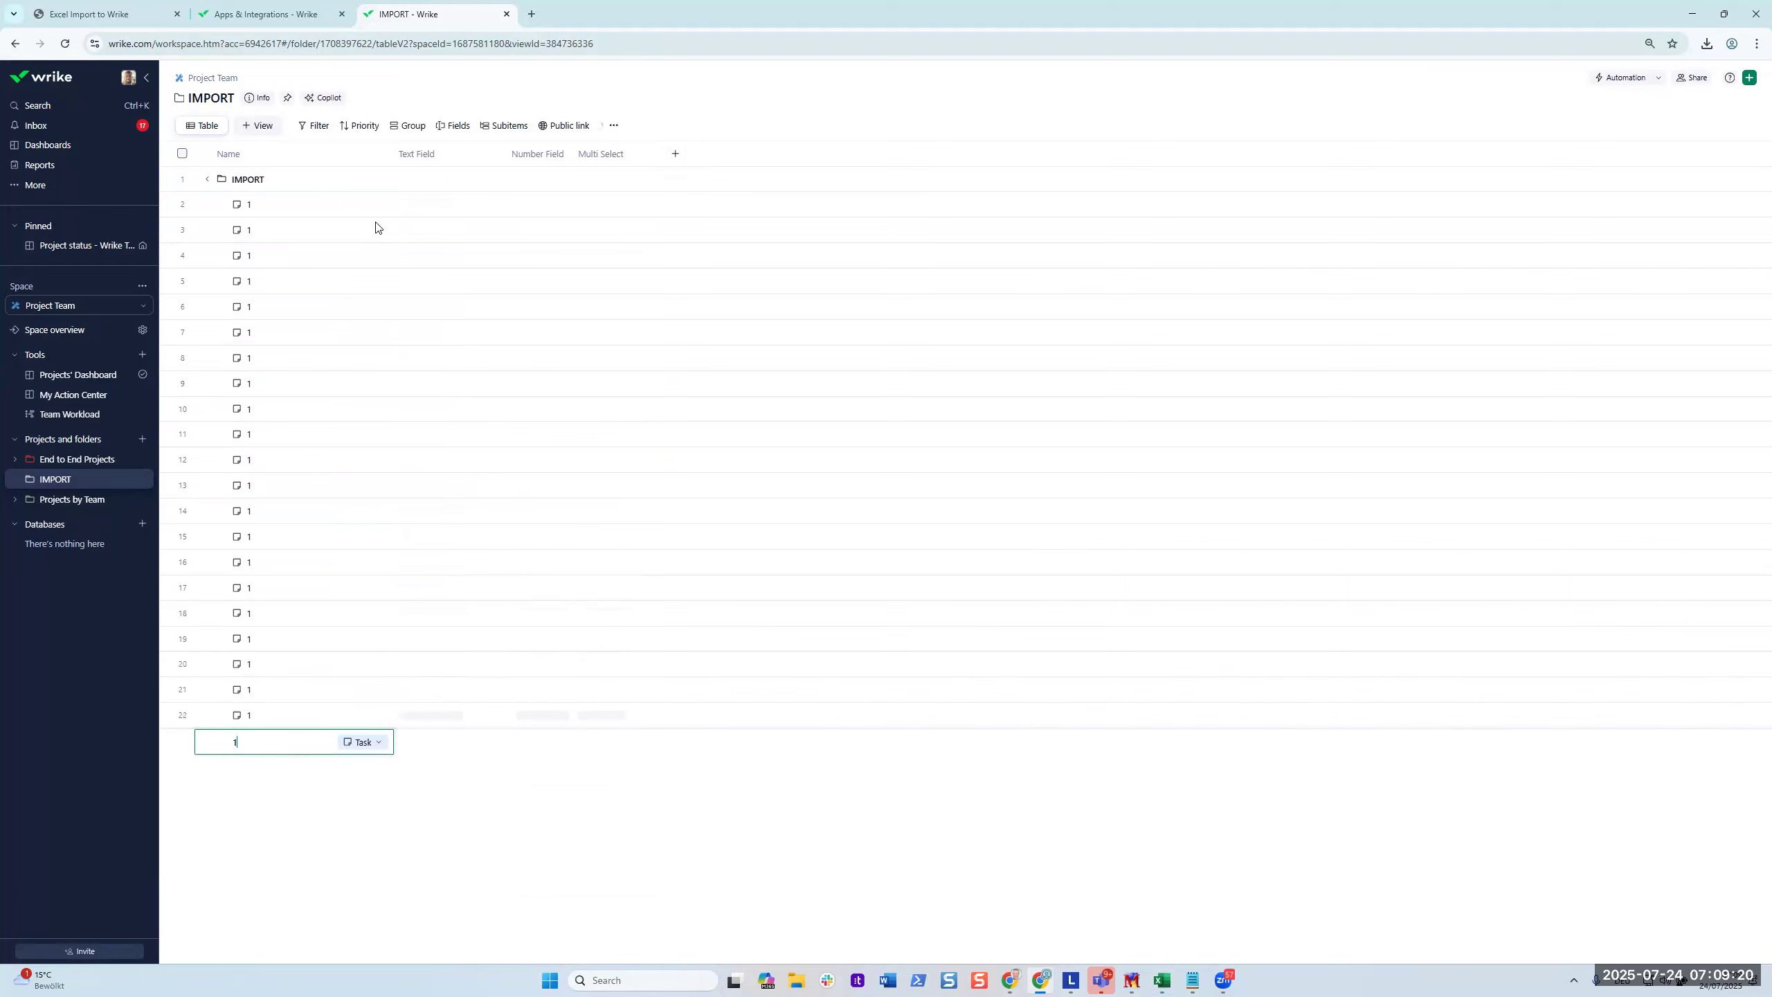
pyautogui.press('Return')
pyautogui.write('1')
pyautogui.press('Return')
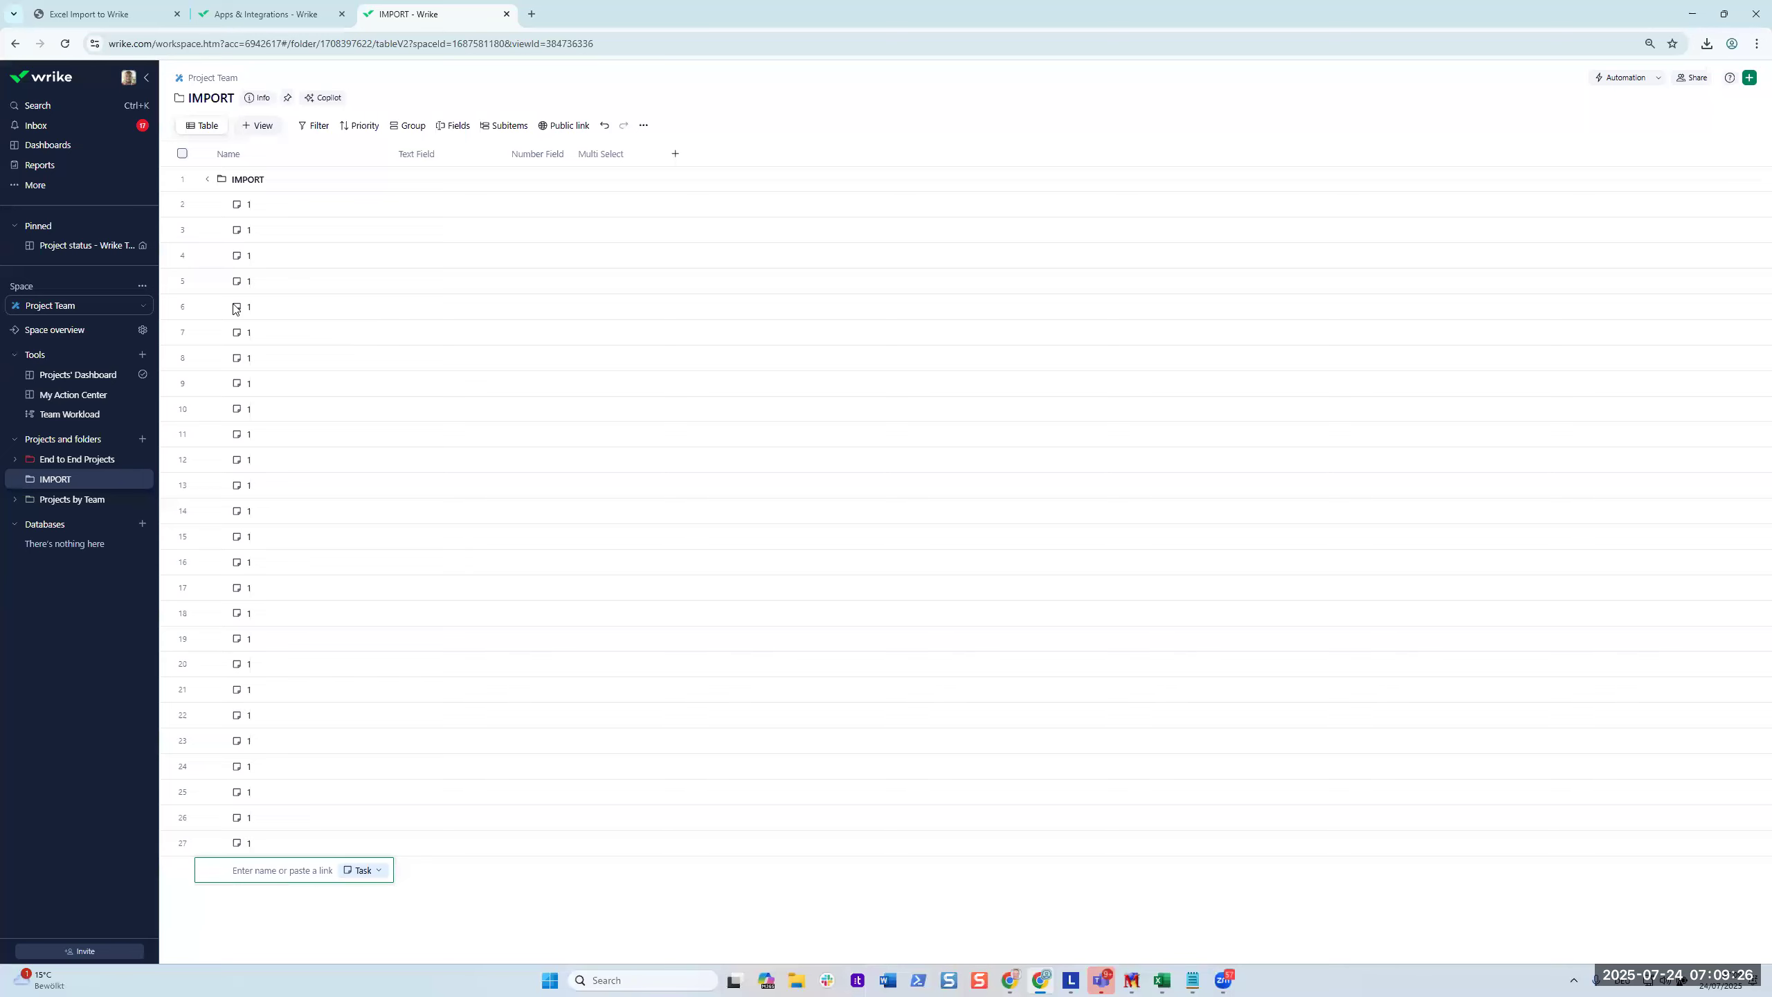
pyautogui.hotkey('alt', 'Tab')
pyautogui.moveTo(99, 190); pyautogui.dragTo(88, 587)
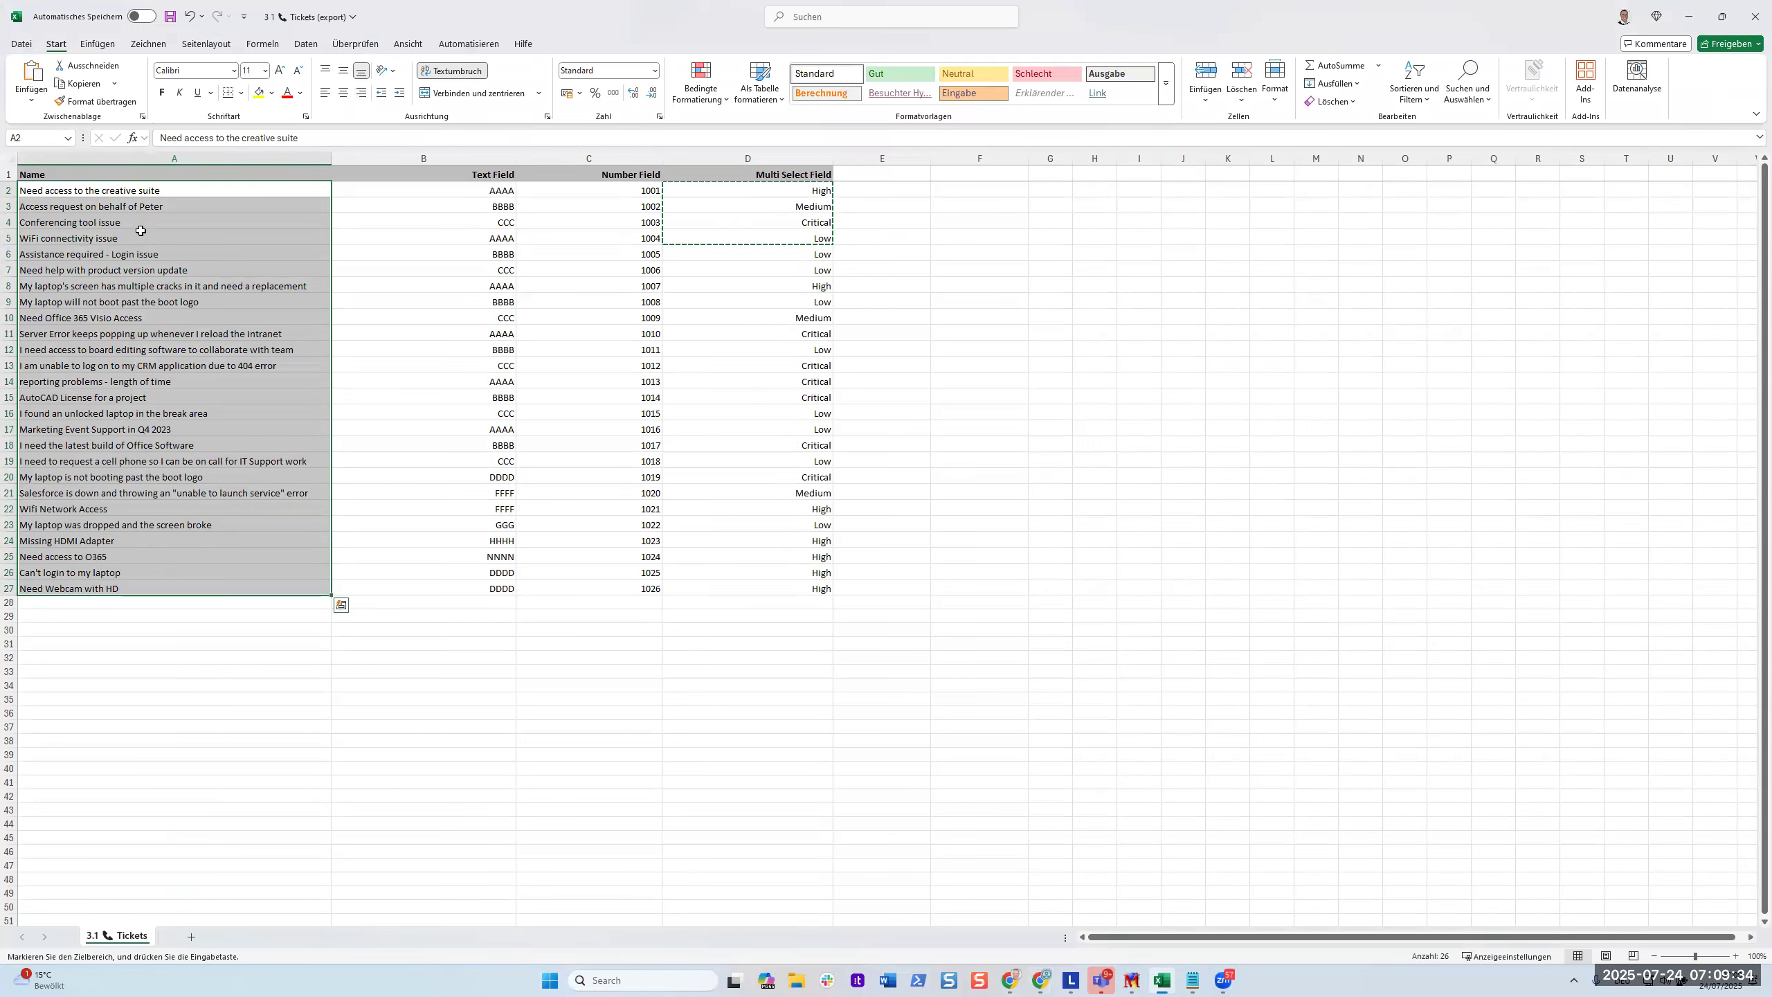
# Paste the 26 Excel ticket names over the placeholder task names in rows 2–27.
pyautogui.hotkey('ctrl', 'c')
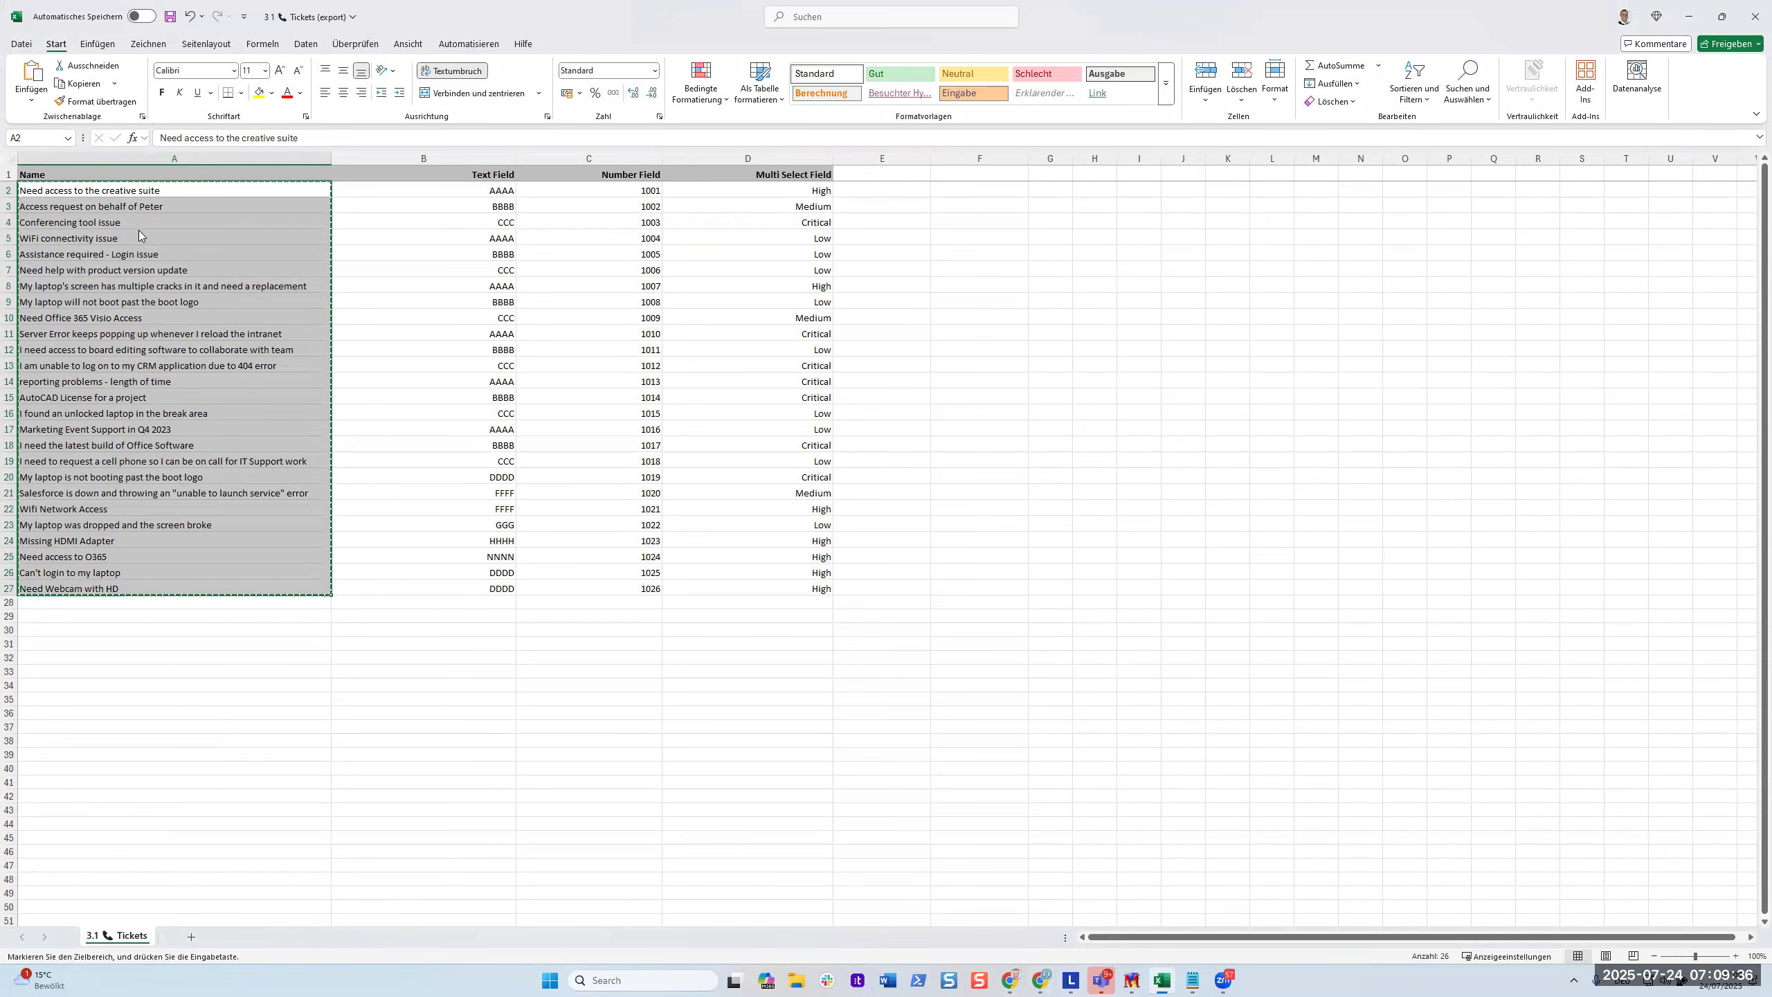
pyautogui.hotkey('alt', 'Tab')
pyautogui.moveTo(269, 214); pyautogui.dragTo(284, 847)
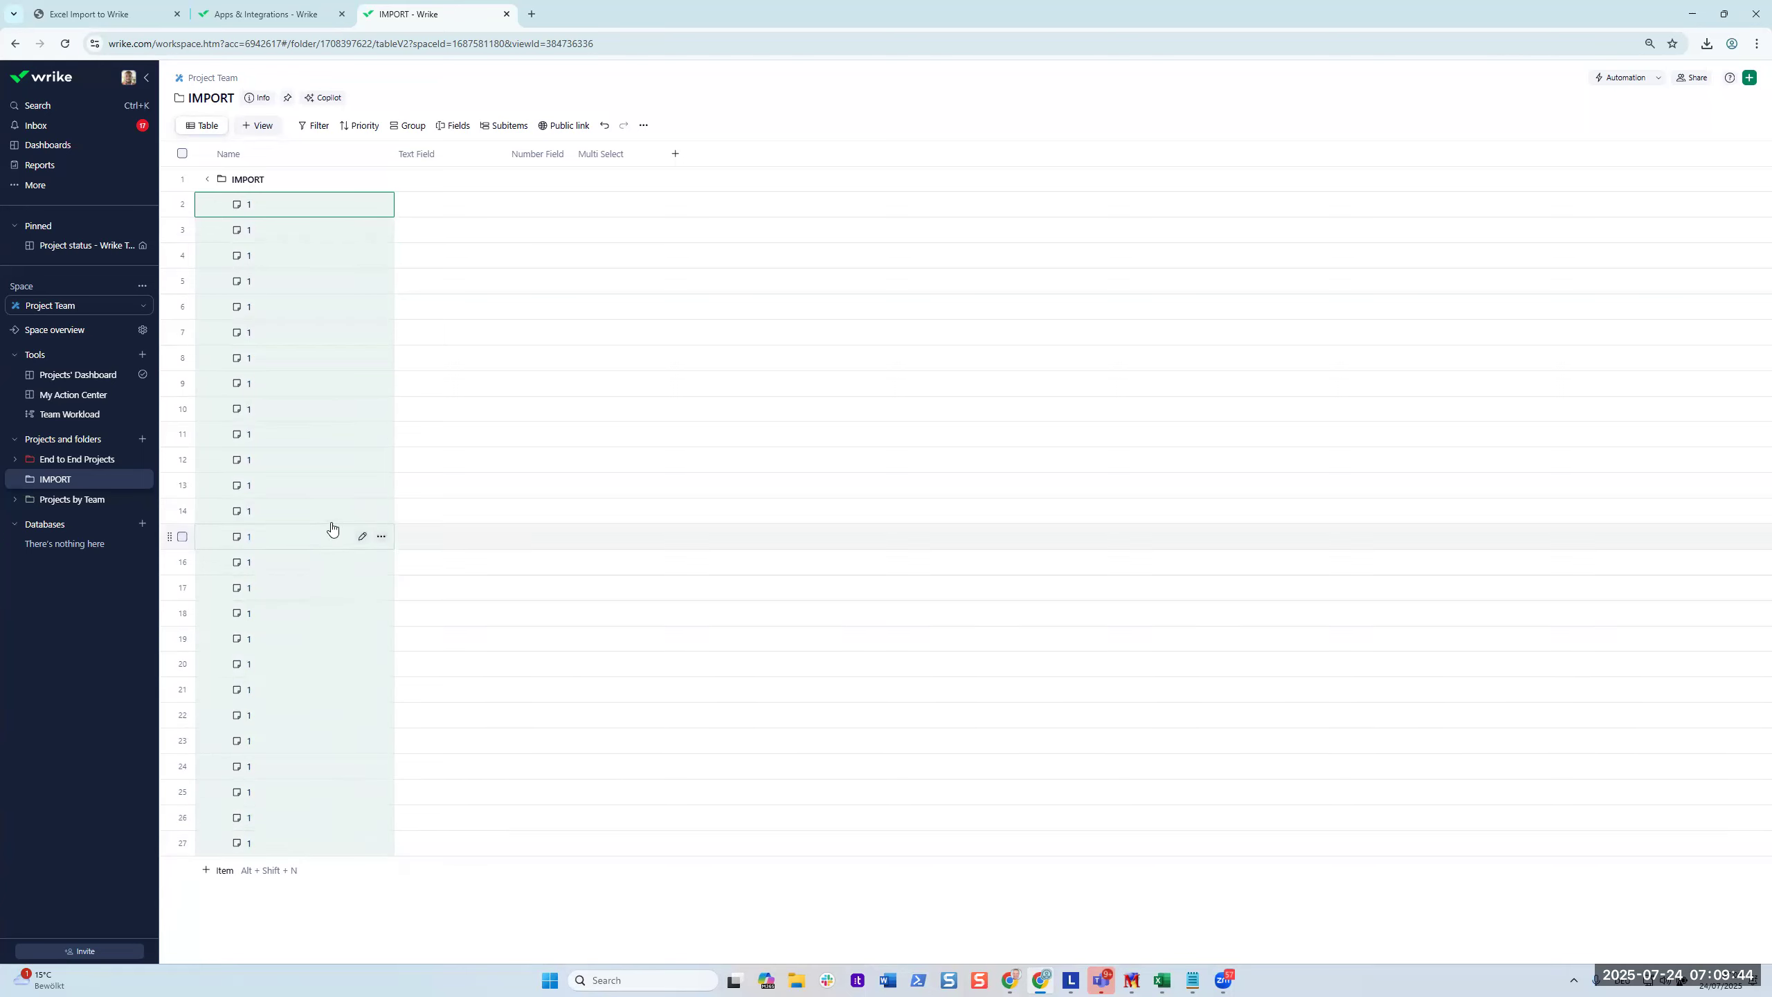
pyautogui.hotkey('alt', 'Tab')
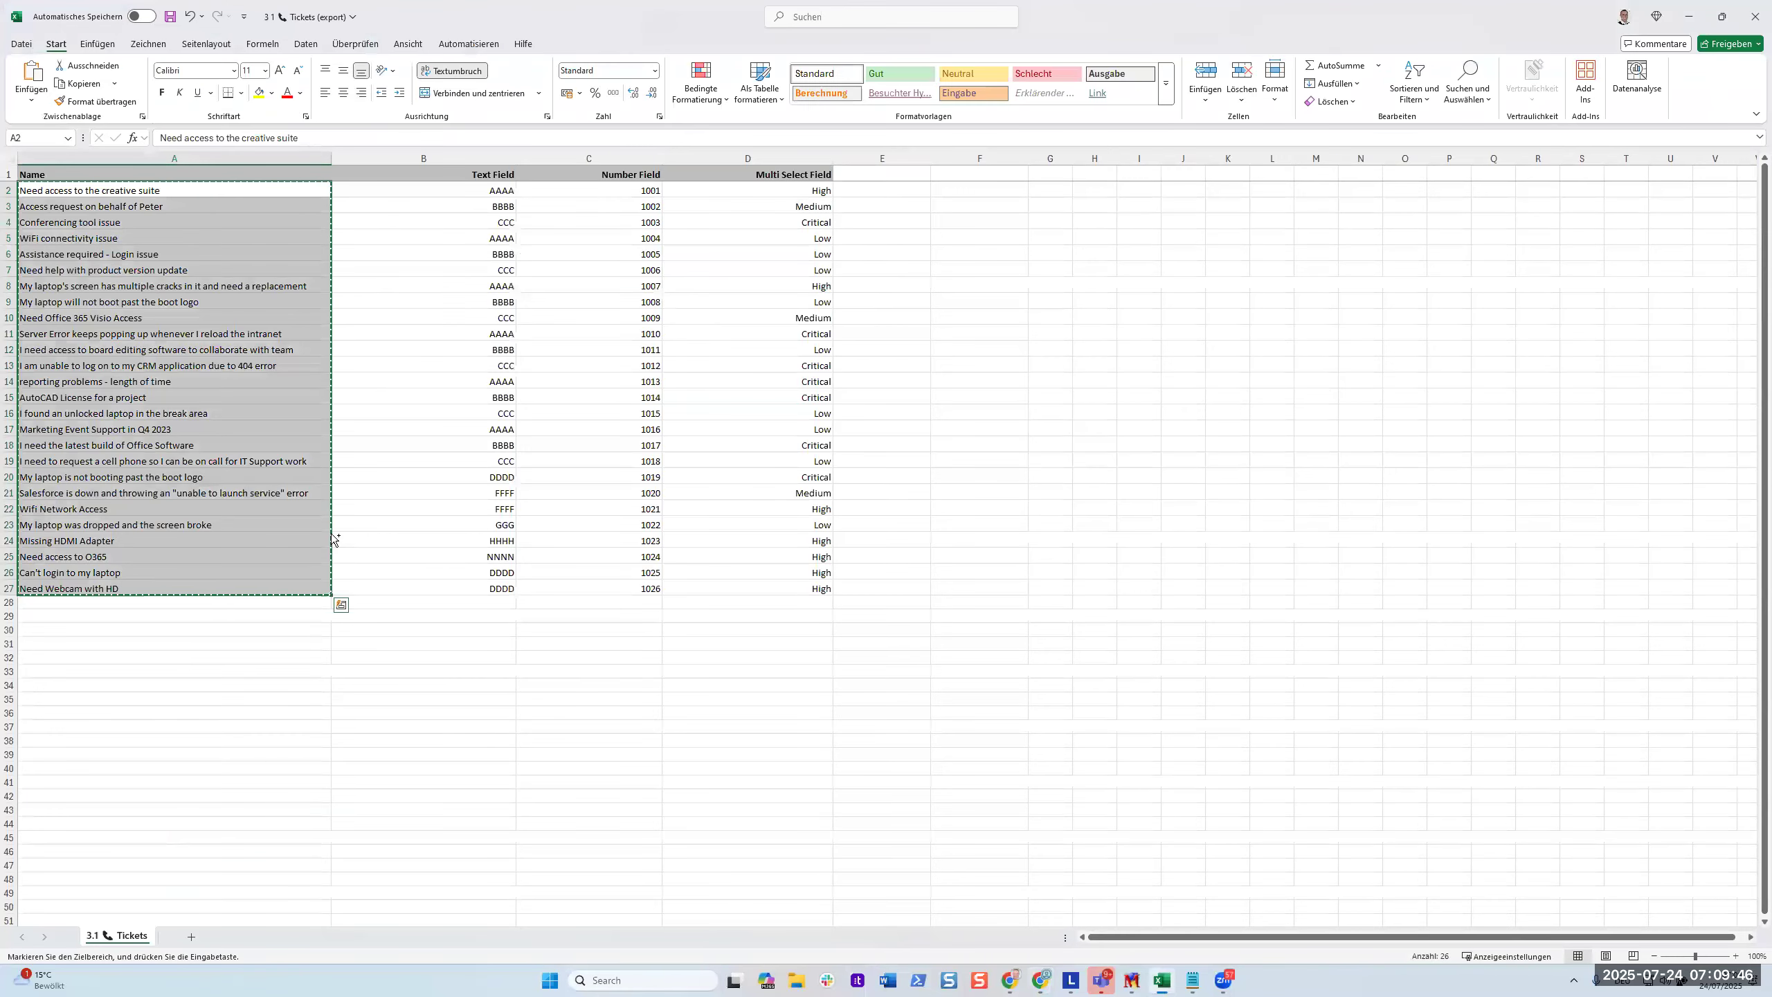
pyautogui.hotkey('alt', 'Tab')
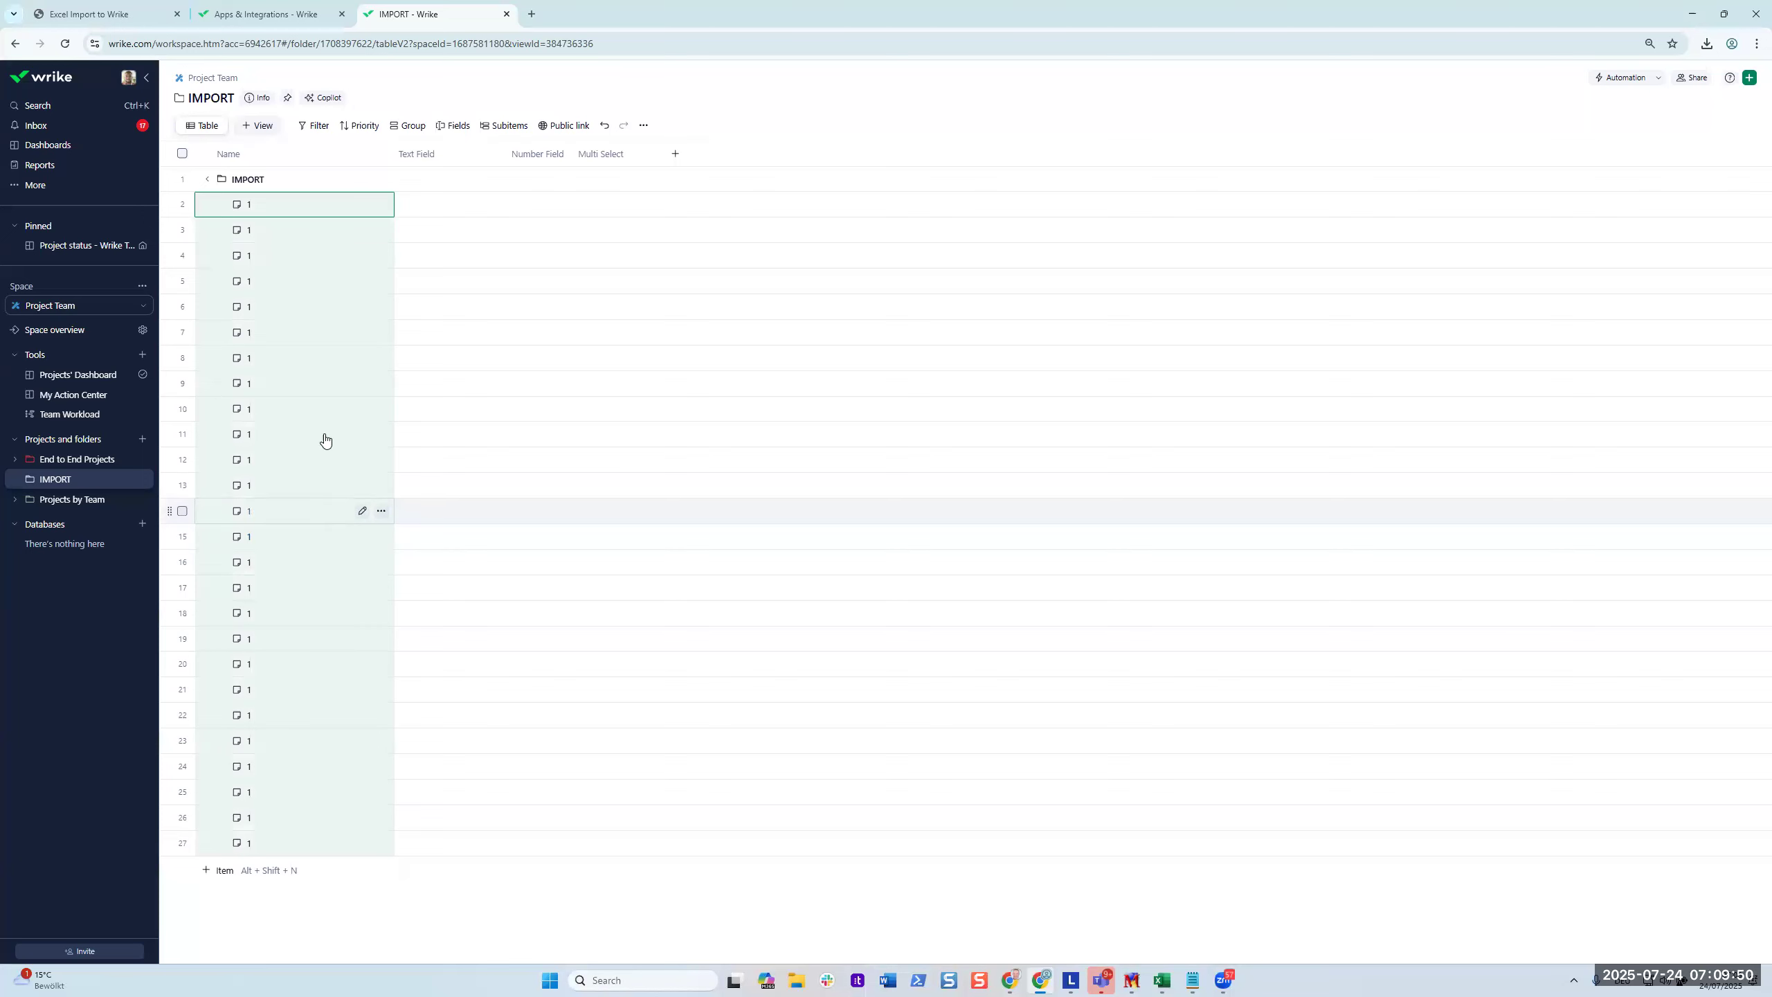
pyautogui.click(325, 210)
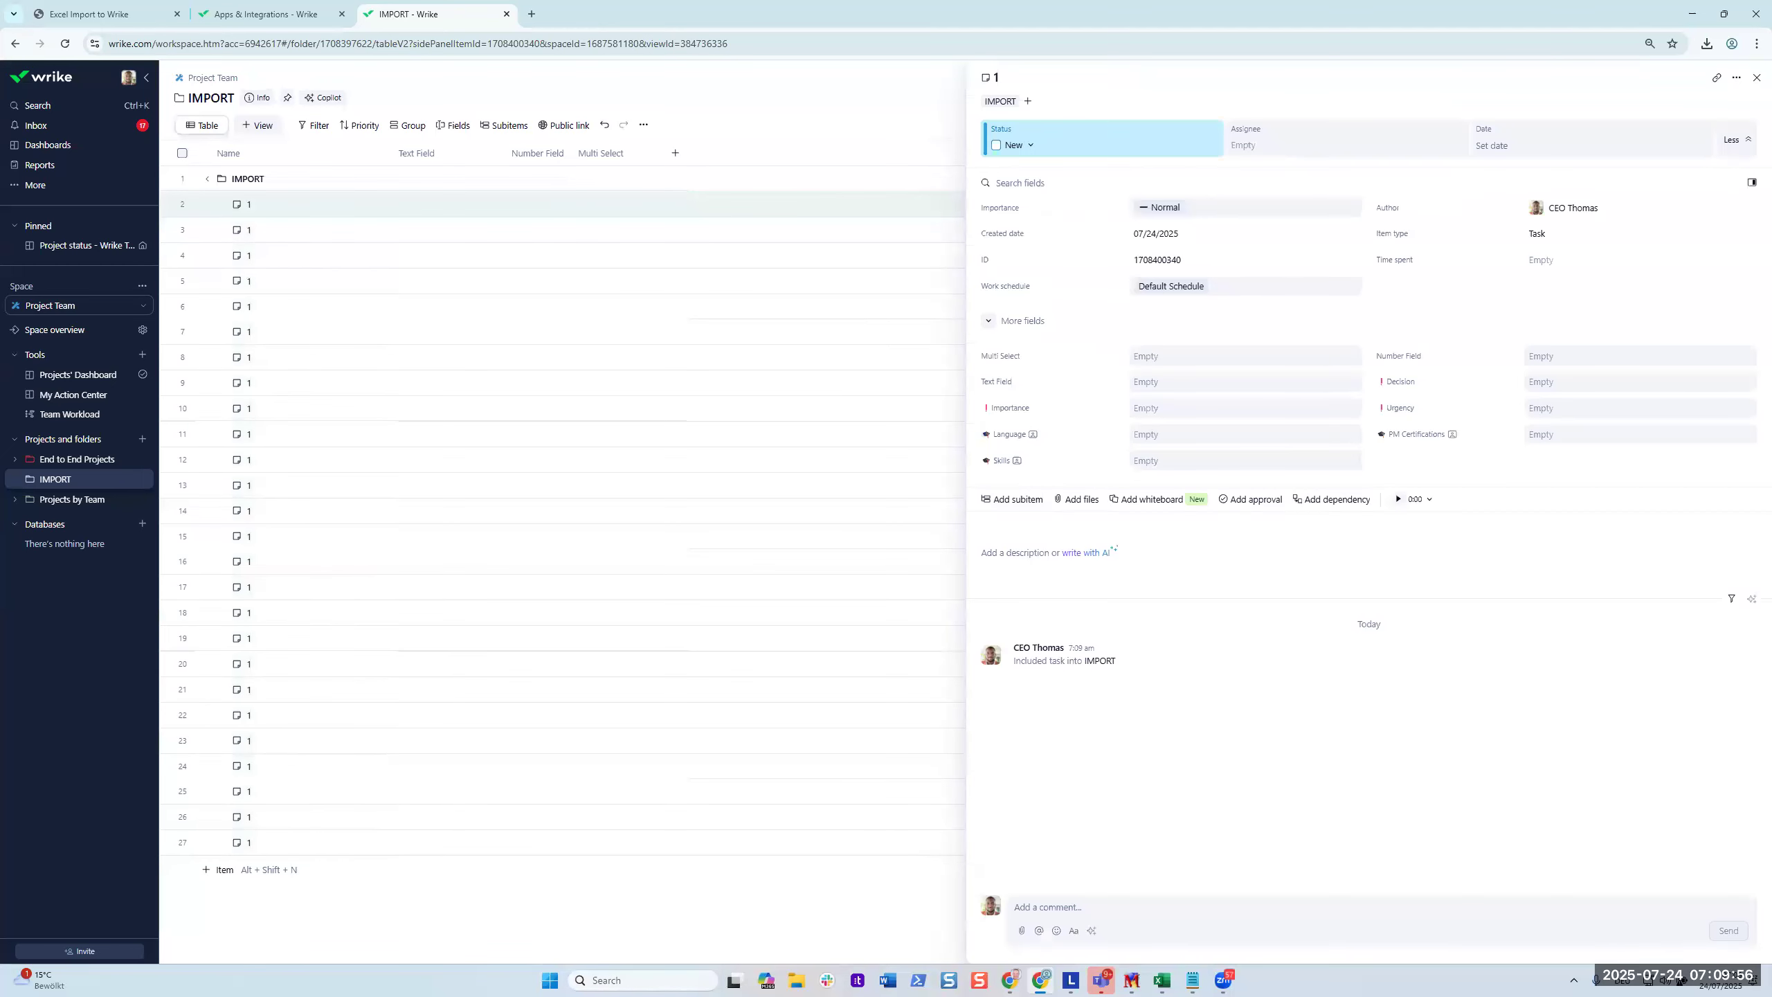
pyautogui.click(1754, 81)
pyautogui.moveTo(341, 225); pyautogui.dragTo(344, 842)
pyautogui.hotkey('ctrl', 'v')
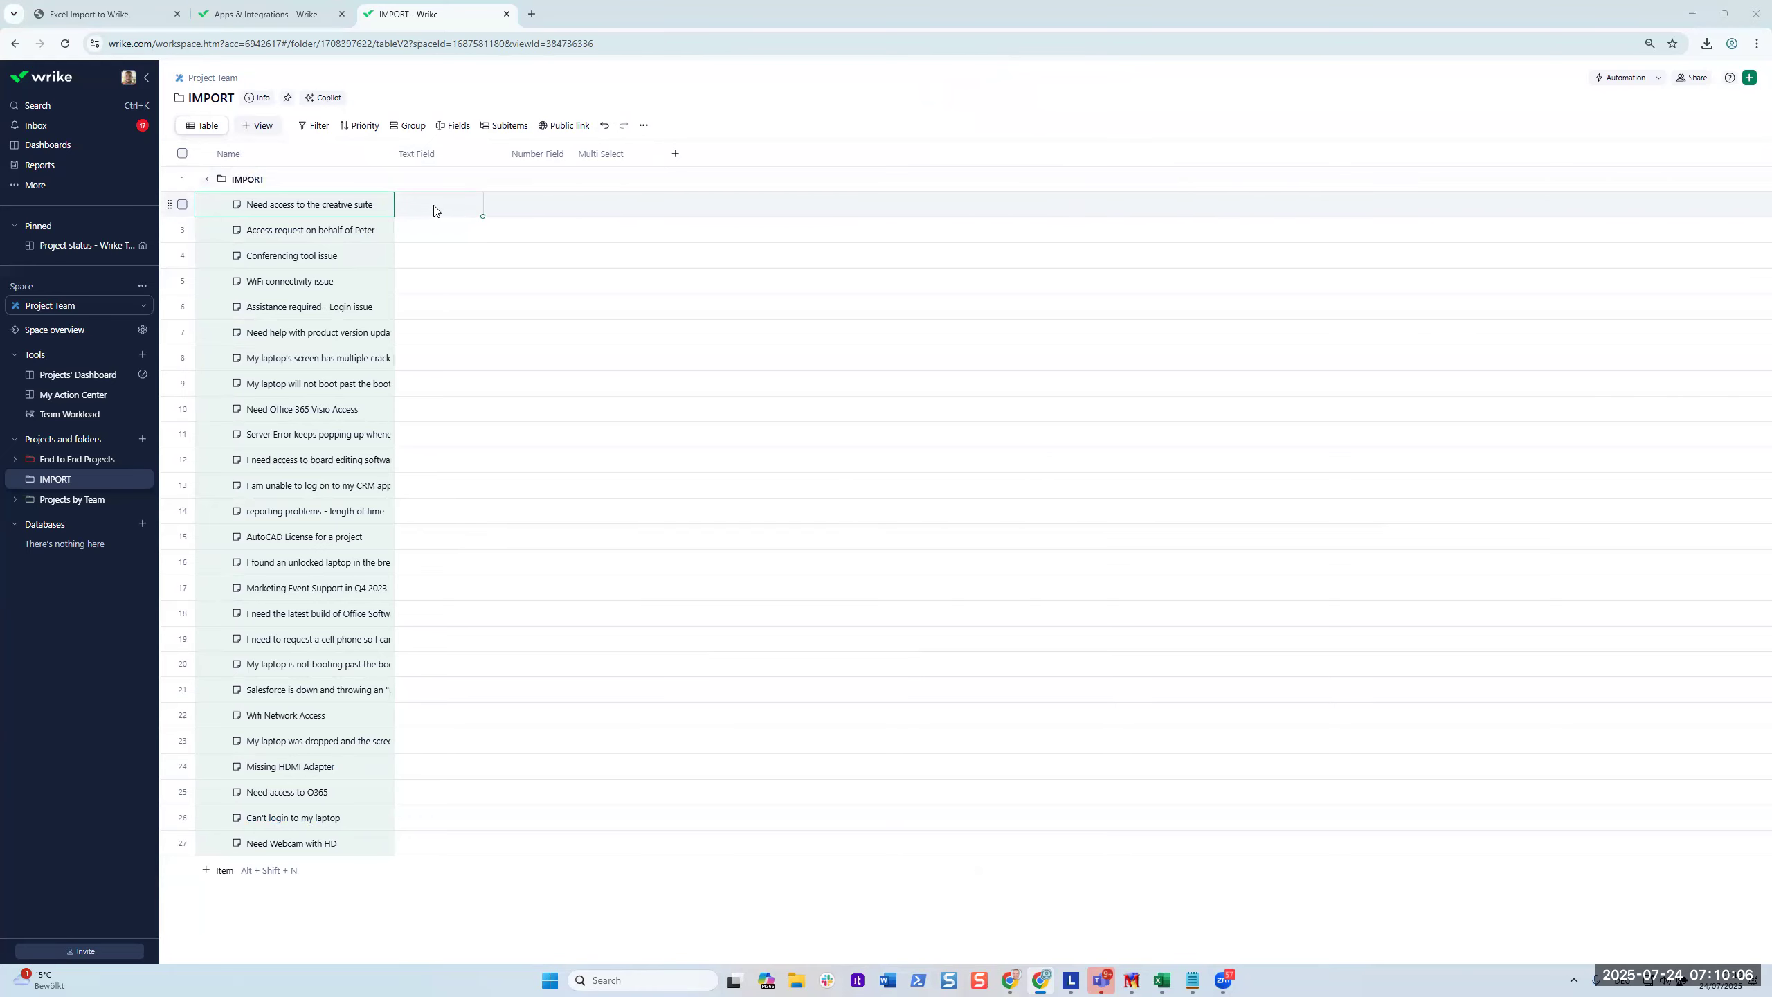
# Paste the Excel column B text values into Wrike's Text Field column.
pyautogui.hotkey('alt', 'Tab')
pyautogui.moveTo(489, 189); pyautogui.dragTo(492, 578)
pyautogui.hotkey('ctrl', 'c')
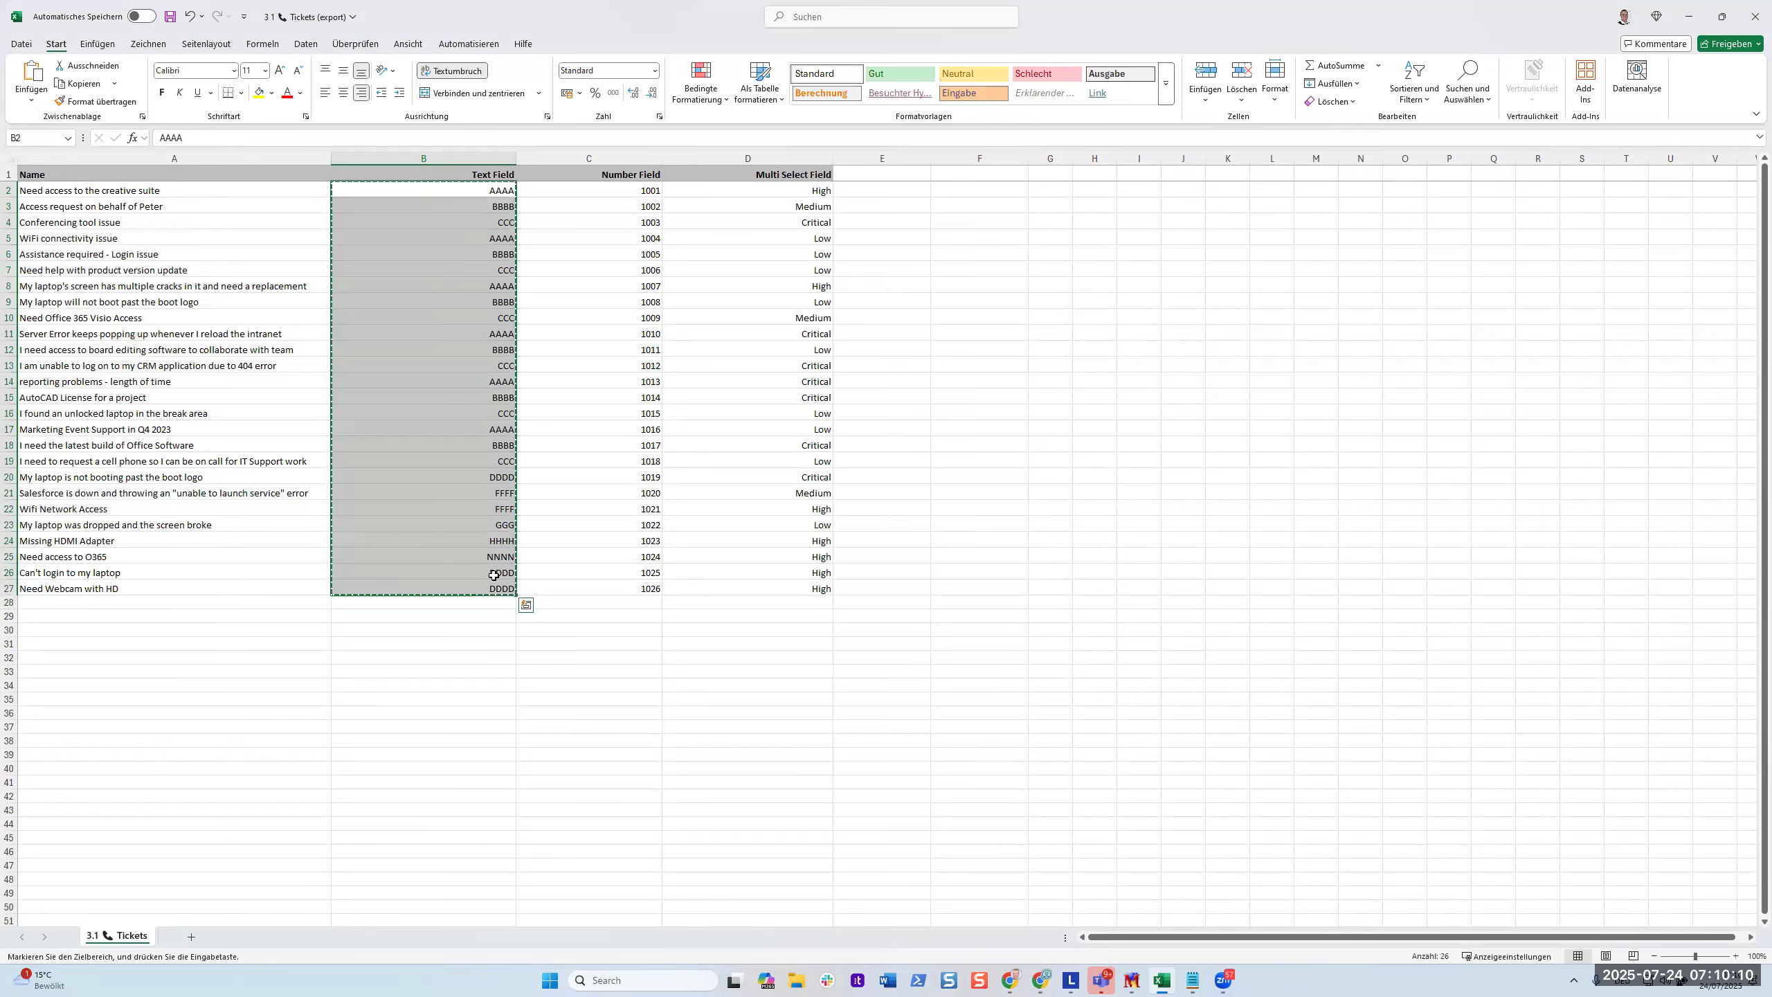
pyautogui.hotkey('alt', 'Tab')
pyautogui.moveTo(454, 670); pyautogui.dragTo(468, 848)
pyautogui.hotkey('ctrl', 'v')
# Paste the column C numbers 1001–1026 into the Number Field column.
pyautogui.click(538, 305)
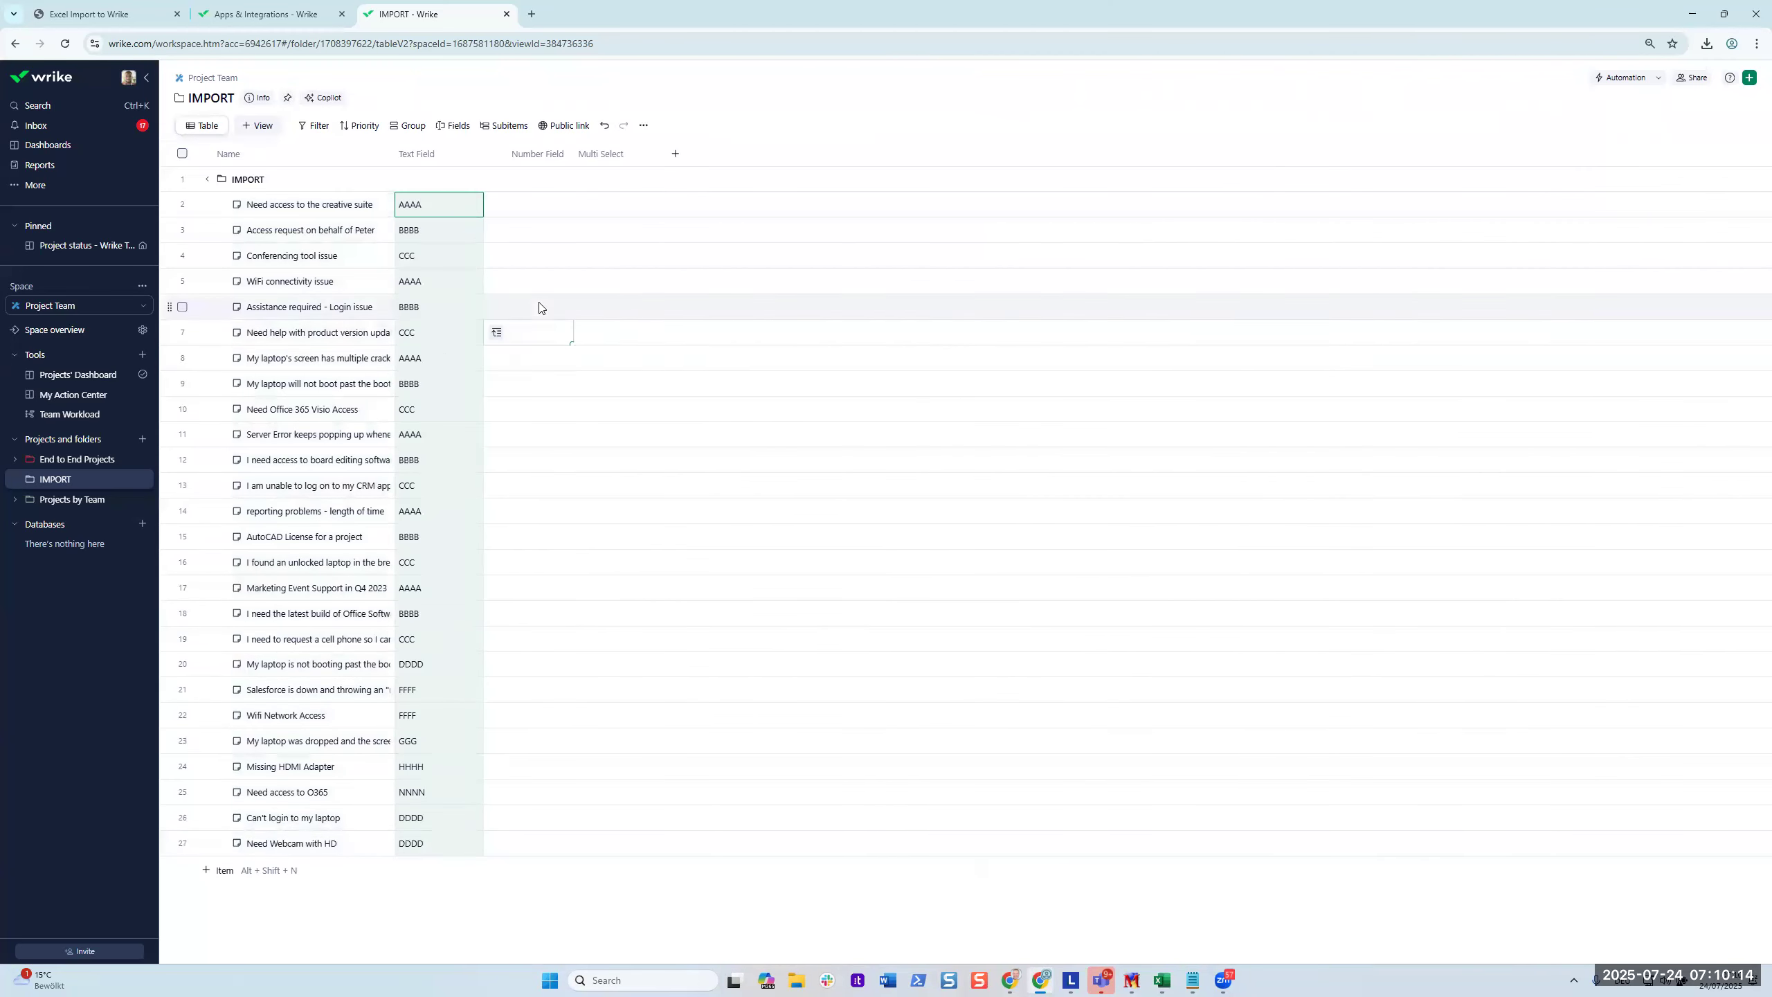
pyautogui.hotkey('alt', 'Tab')
pyautogui.moveTo(600, 189); pyautogui.dragTo(563, 856)
pyautogui.hotkey('ctrl', 'c')
pyautogui.hotkey('alt', 'Tab')
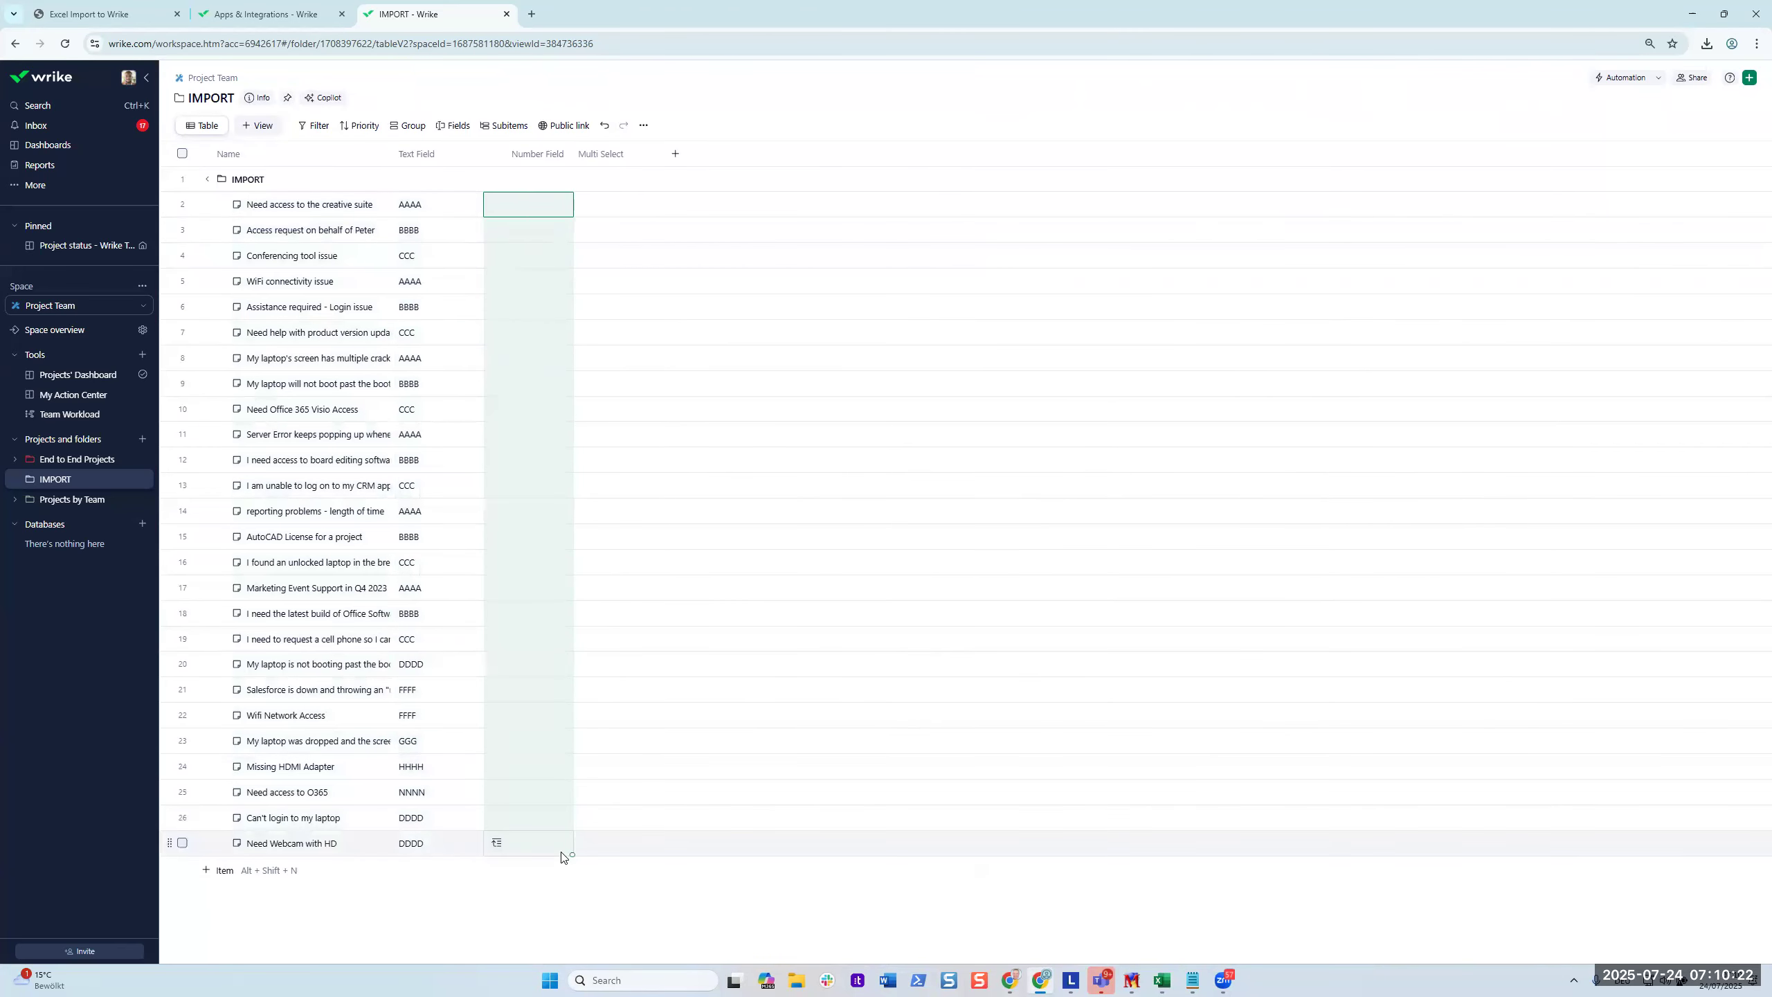
pyautogui.hotkey('ctrl', 'v')
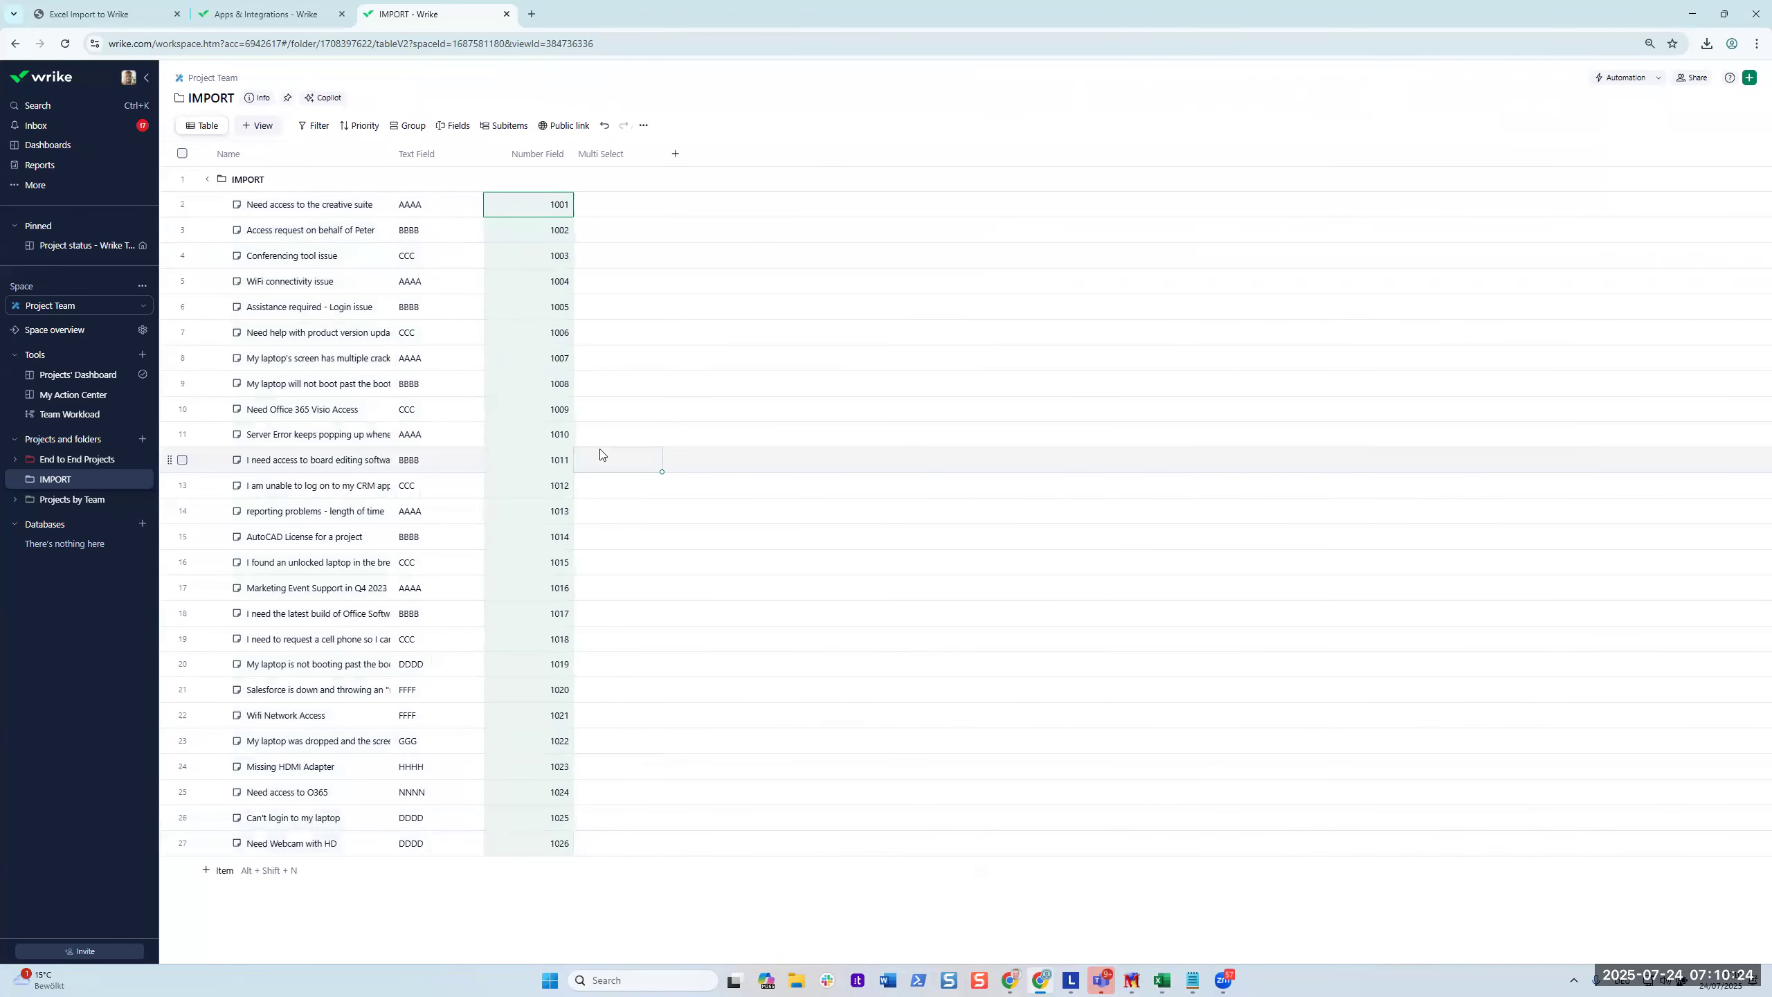
# Paste the column D priority values into the Multi Select column for rows 2–27.
pyautogui.hotkey('alt', 'Tab')
pyautogui.moveTo(818, 189); pyautogui.dragTo(789, 582)
pyautogui.hotkey('ctrl', 'c')
pyautogui.hotkey('alt', 'Tab')
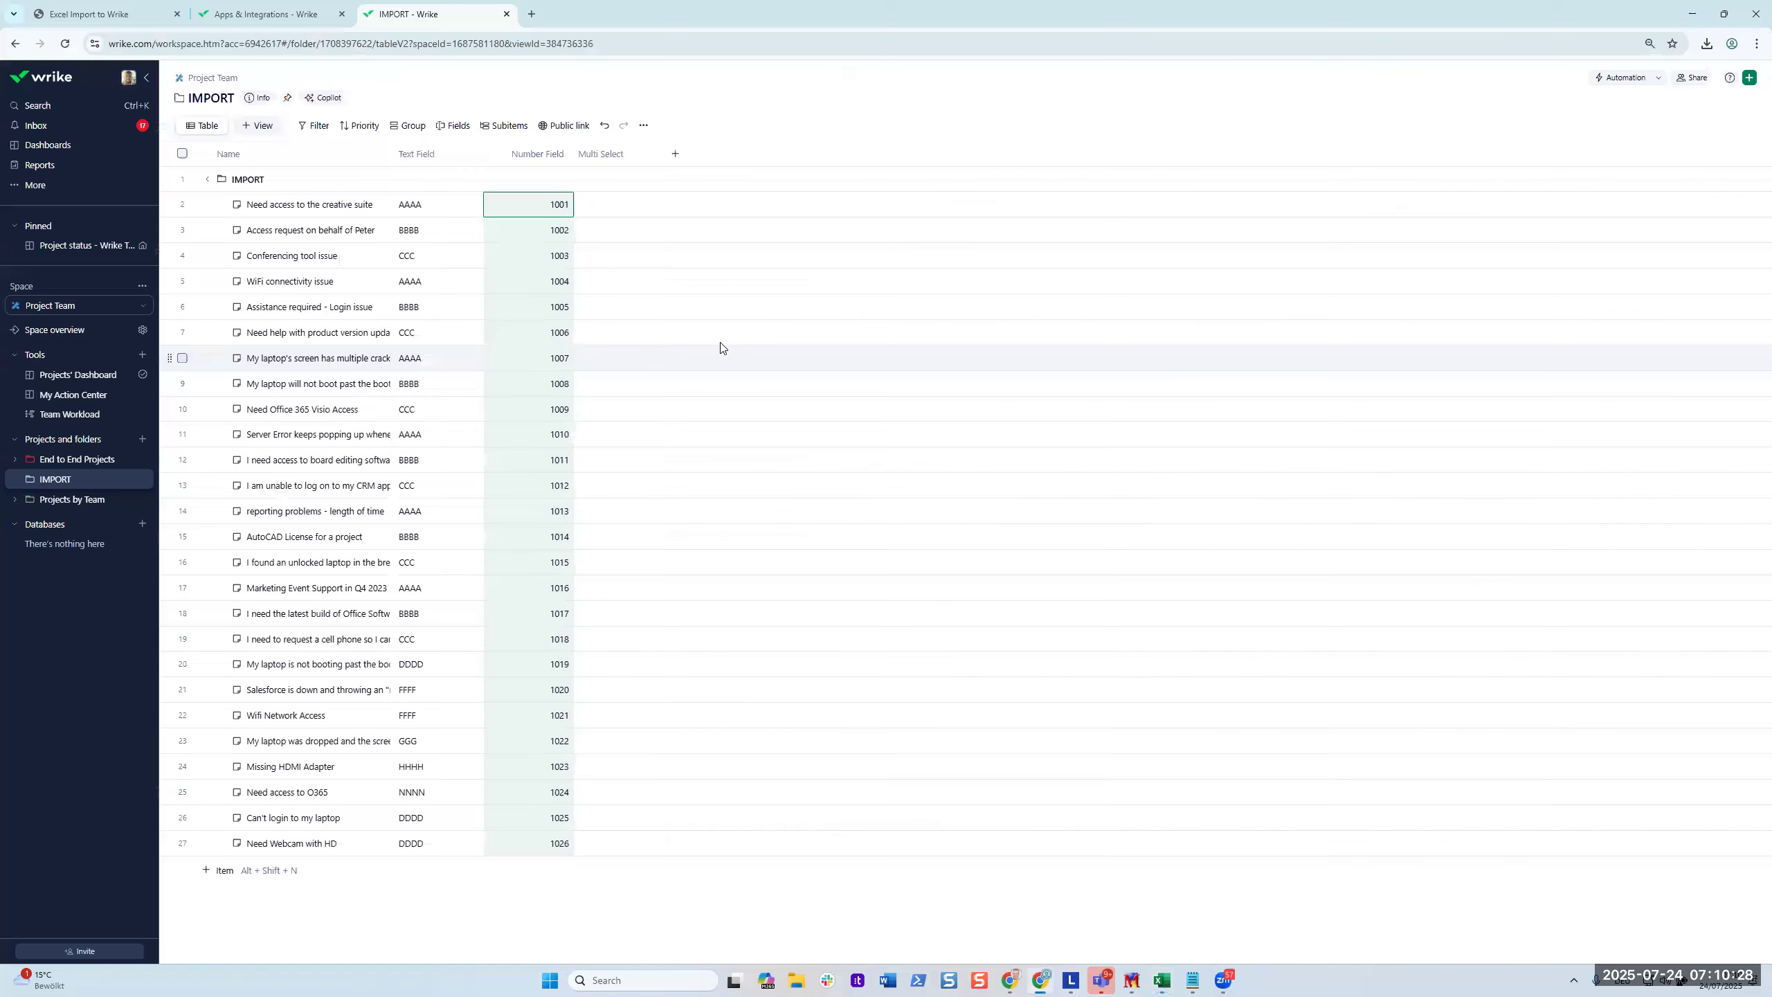
pyautogui.moveTo(618, 204); pyautogui.dragTo(621, 838)
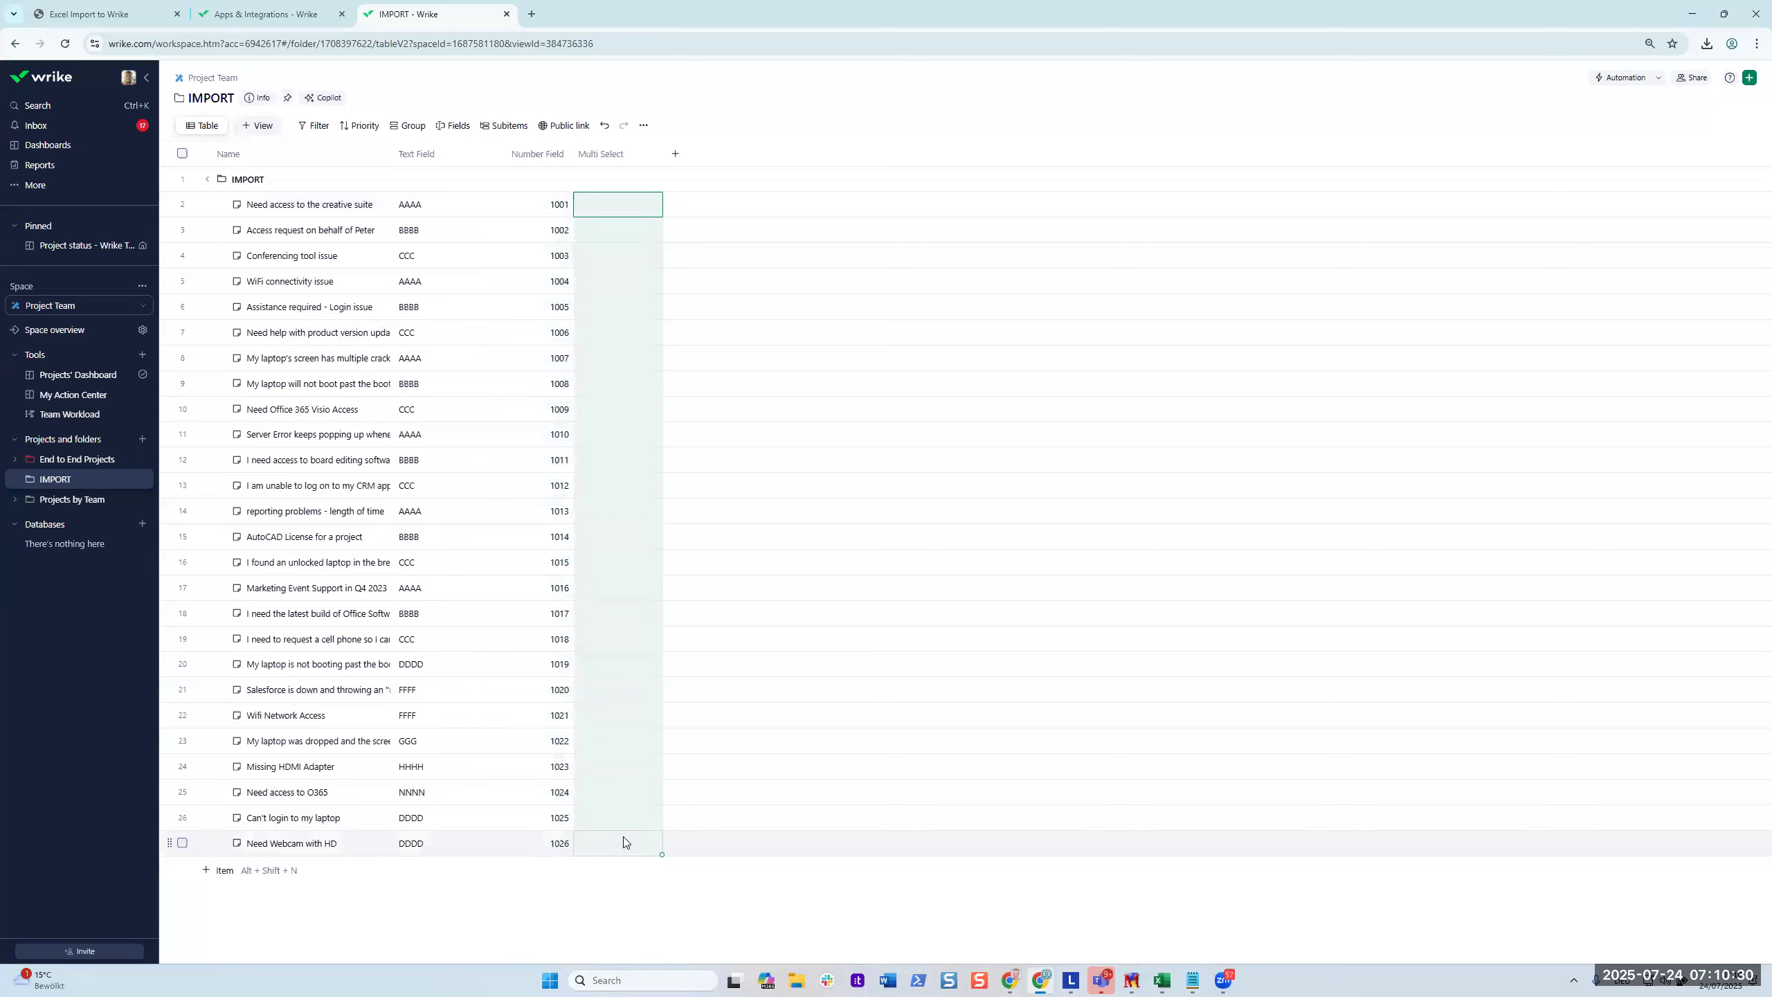
pyautogui.hotkey('ctrl', 'v')
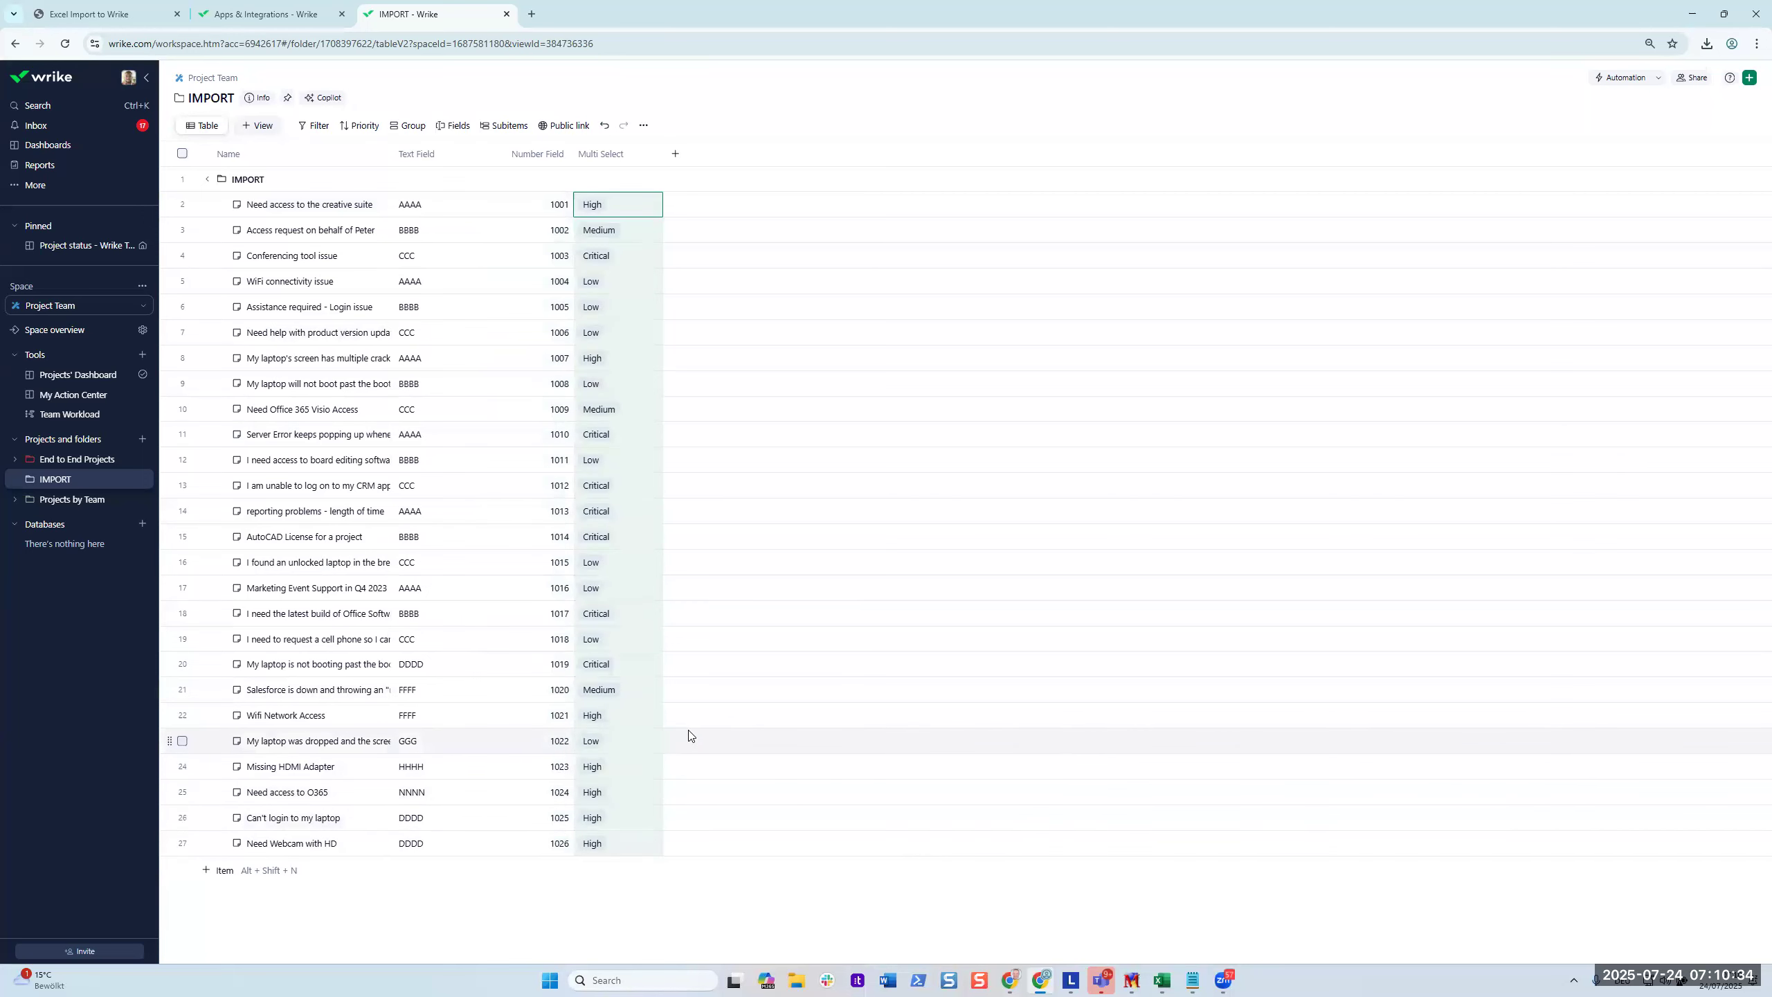
# Turn on option colors in the Multi Select field settings and save.
pyautogui.click(653, 153)
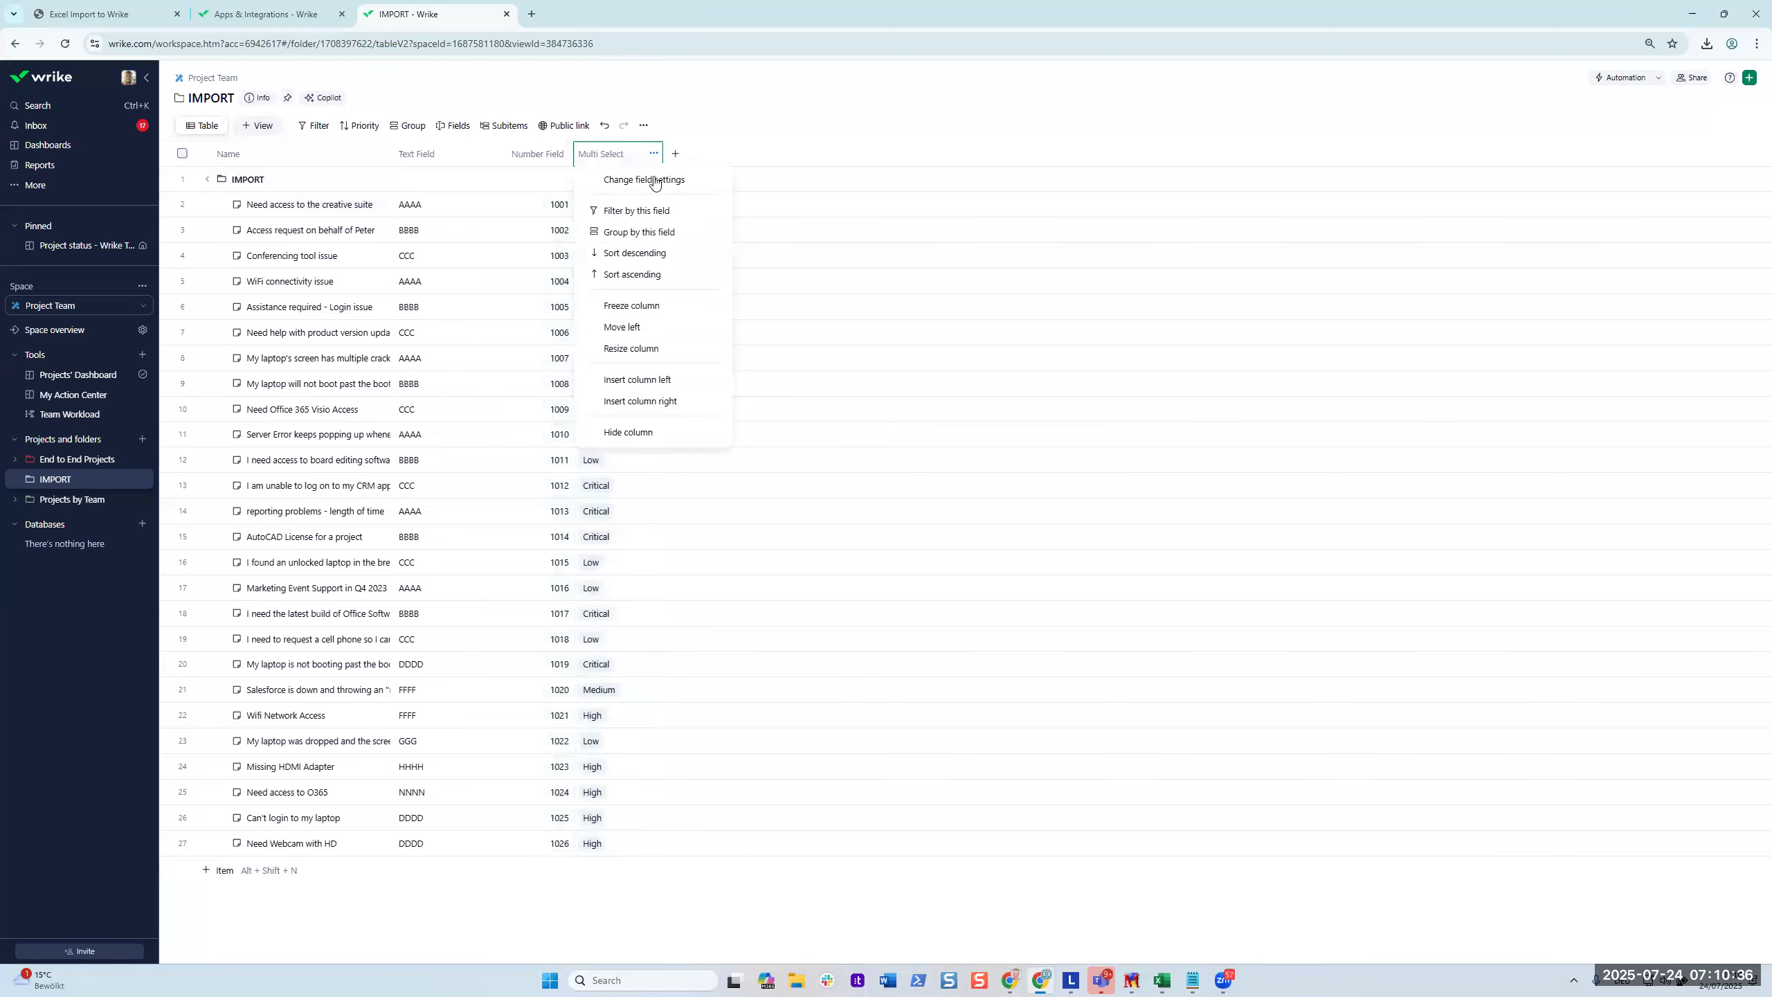
pyautogui.click(728, 184)
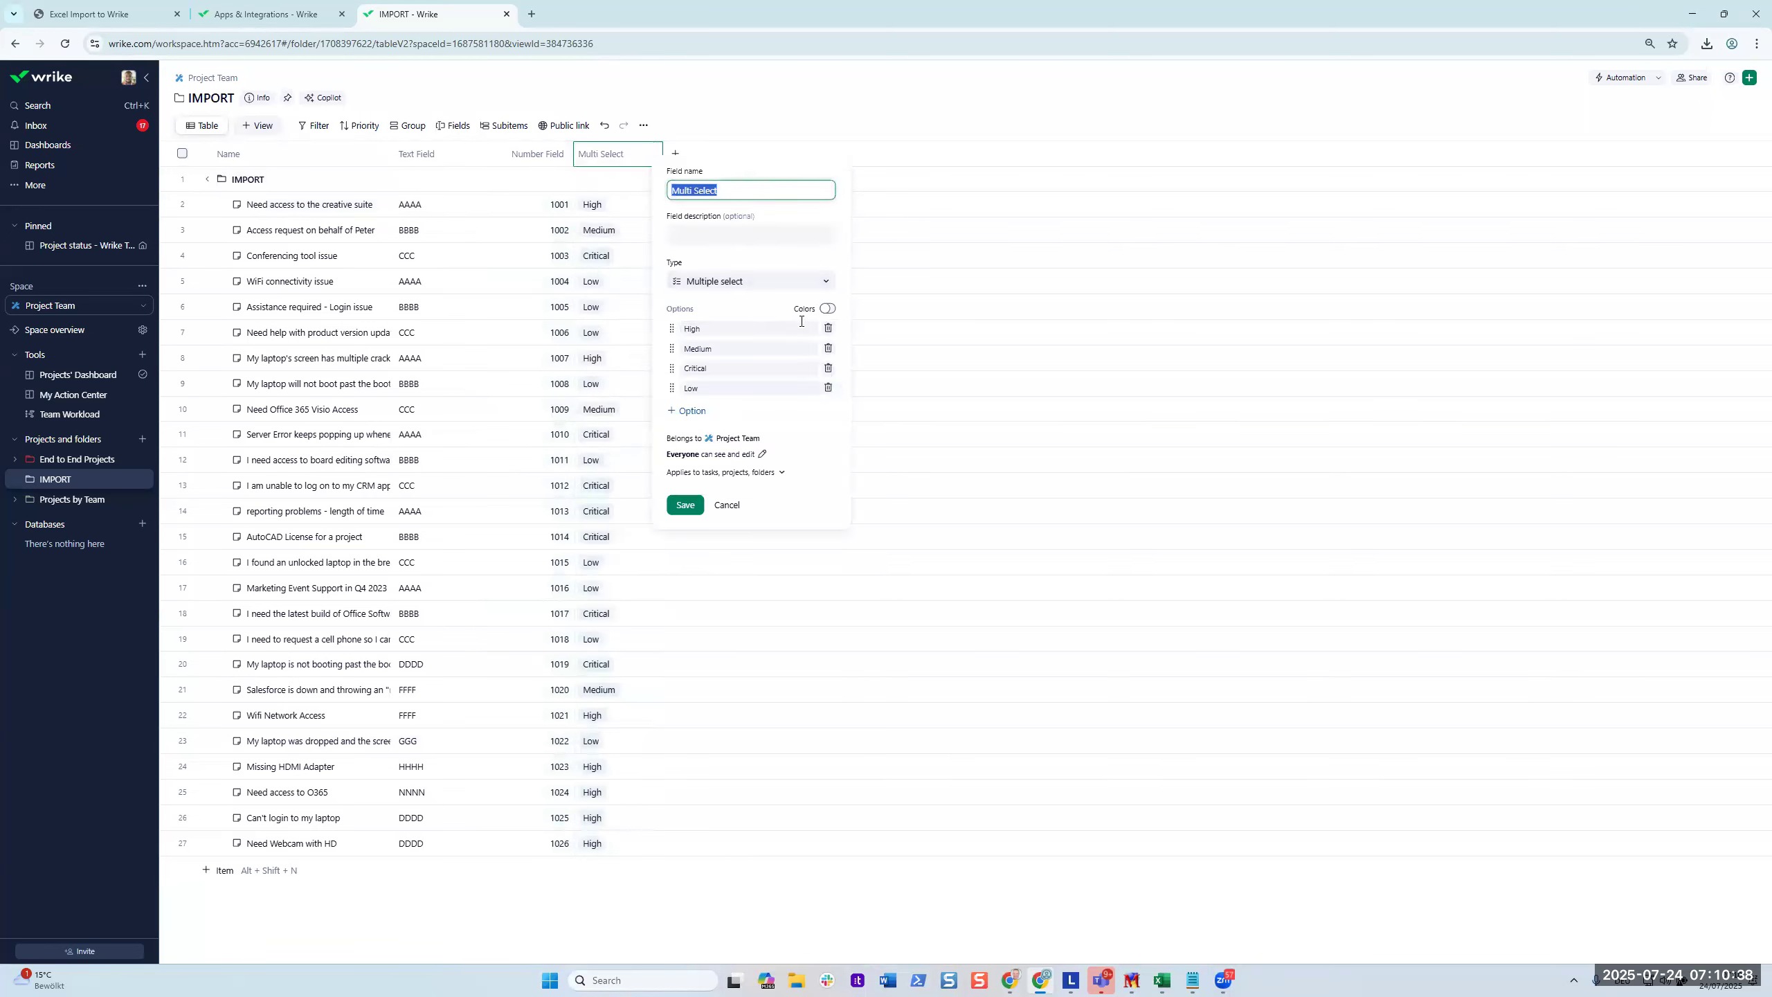
pyautogui.click(828, 309)
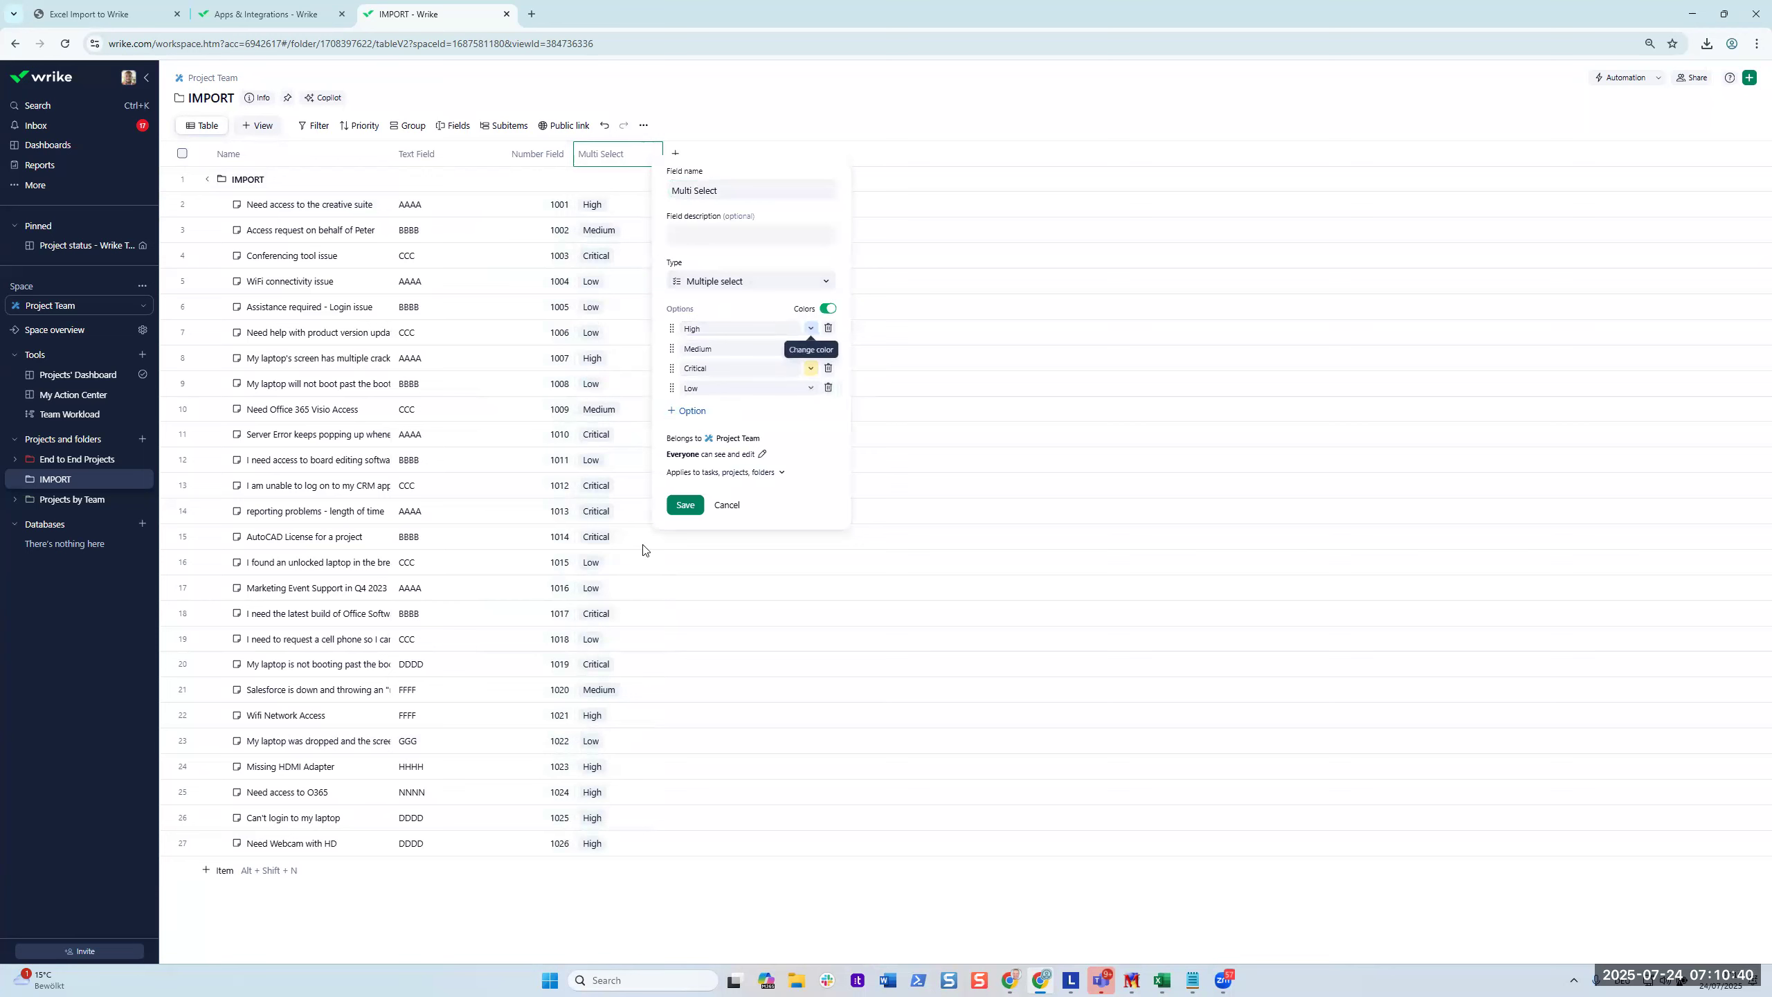
pyautogui.click(690, 503)
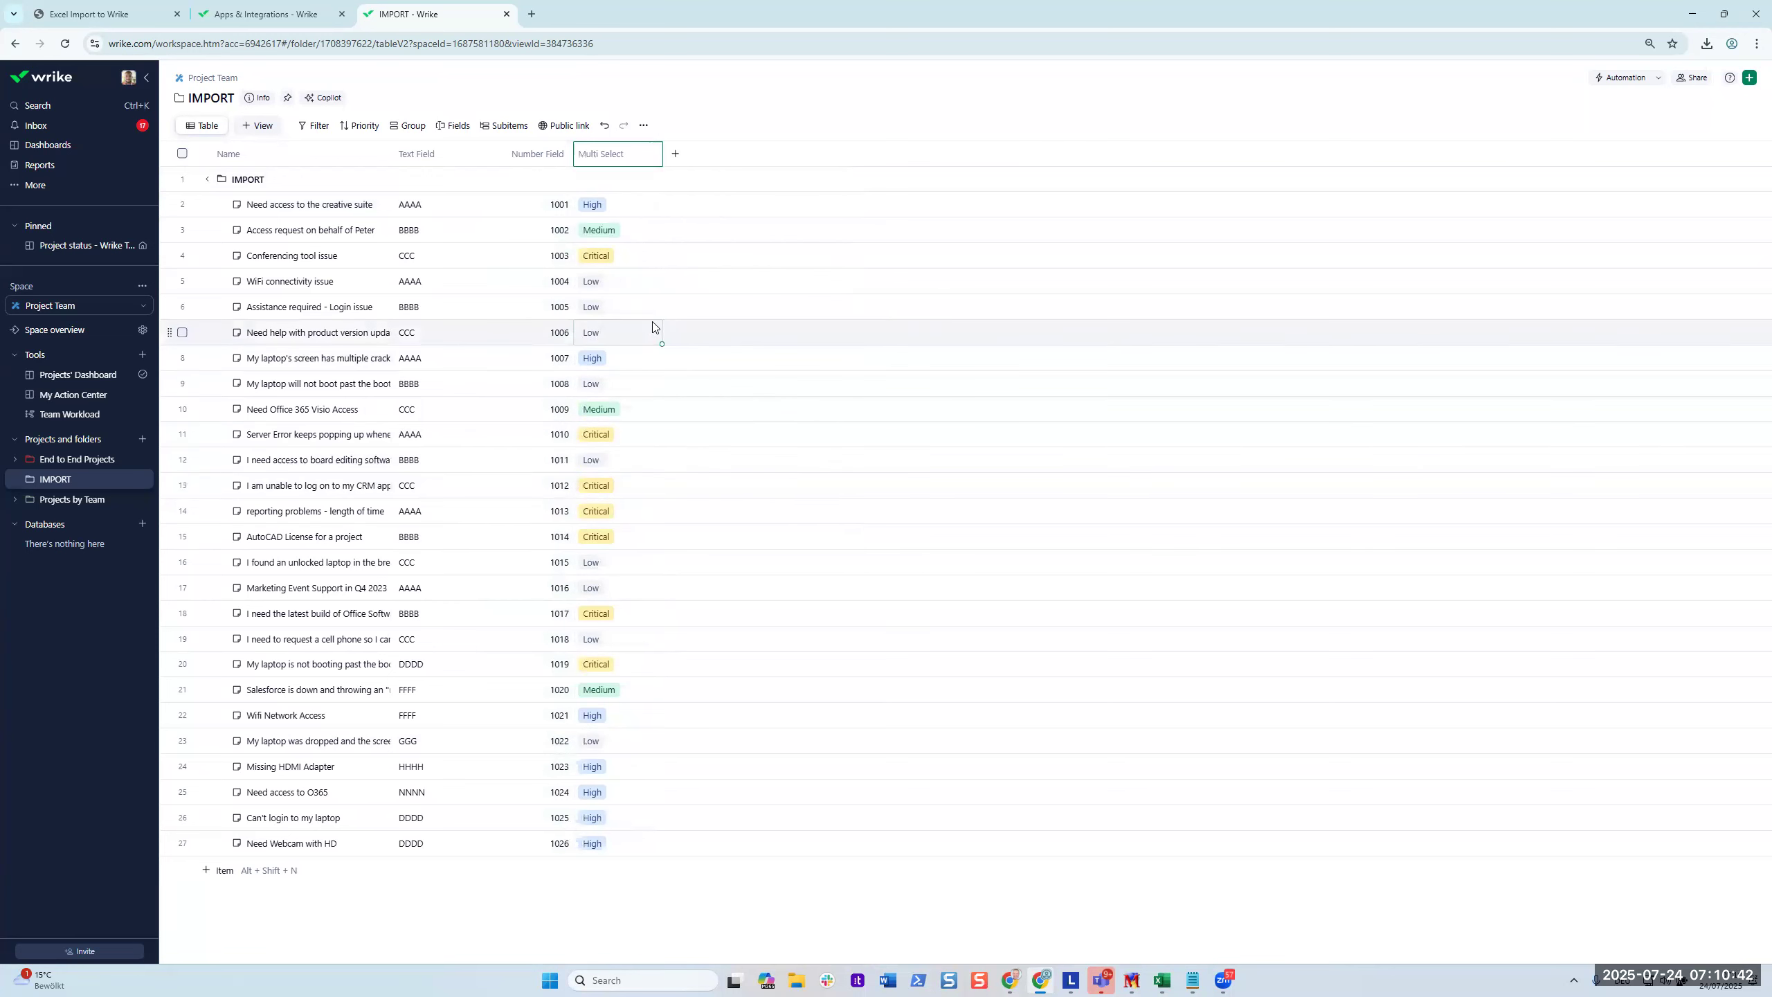